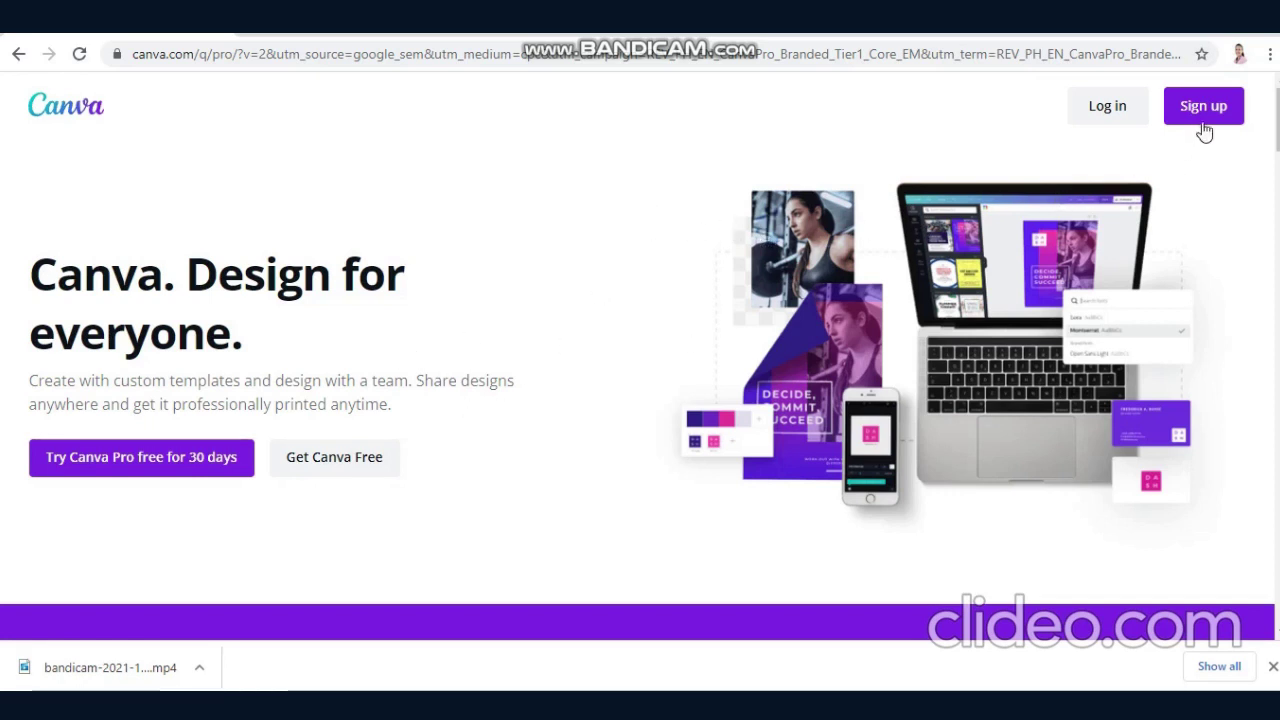
Log in to the existing Canva account to reach its home page
{"action": "left_click", "coordinate": [1121, 118]}
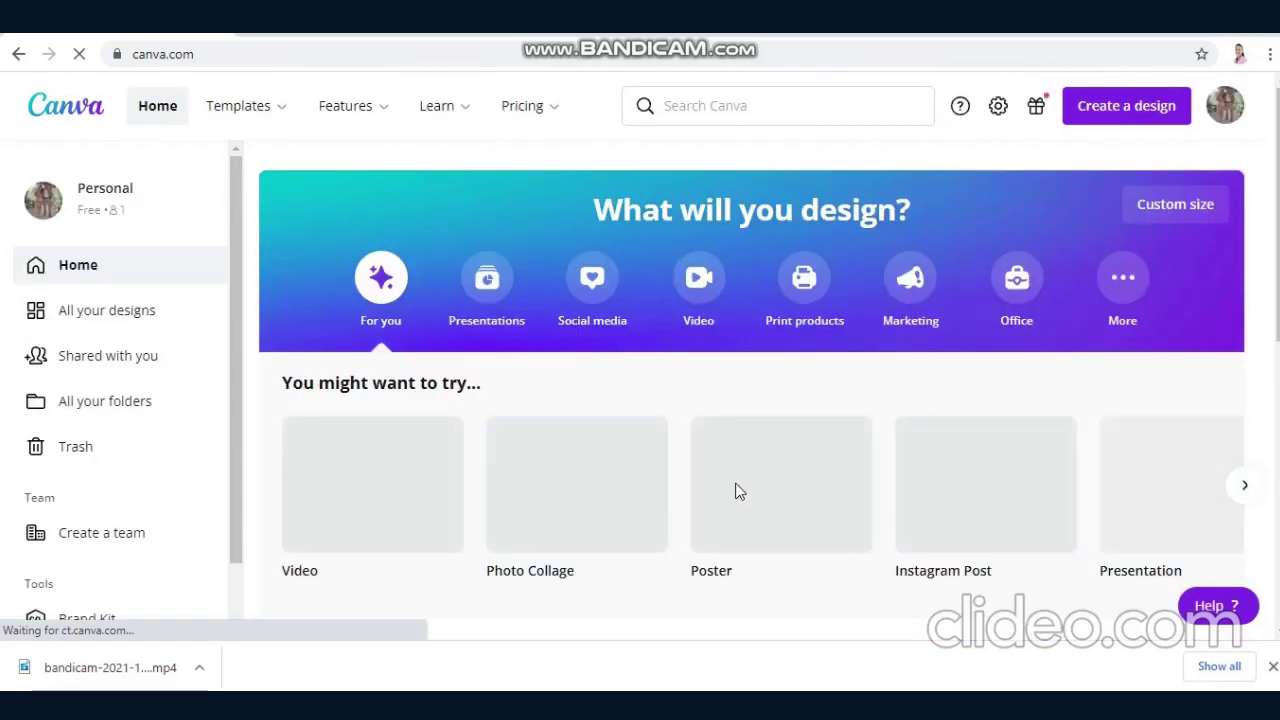
{"action": "mouse_move", "coordinate": [735, 483]}
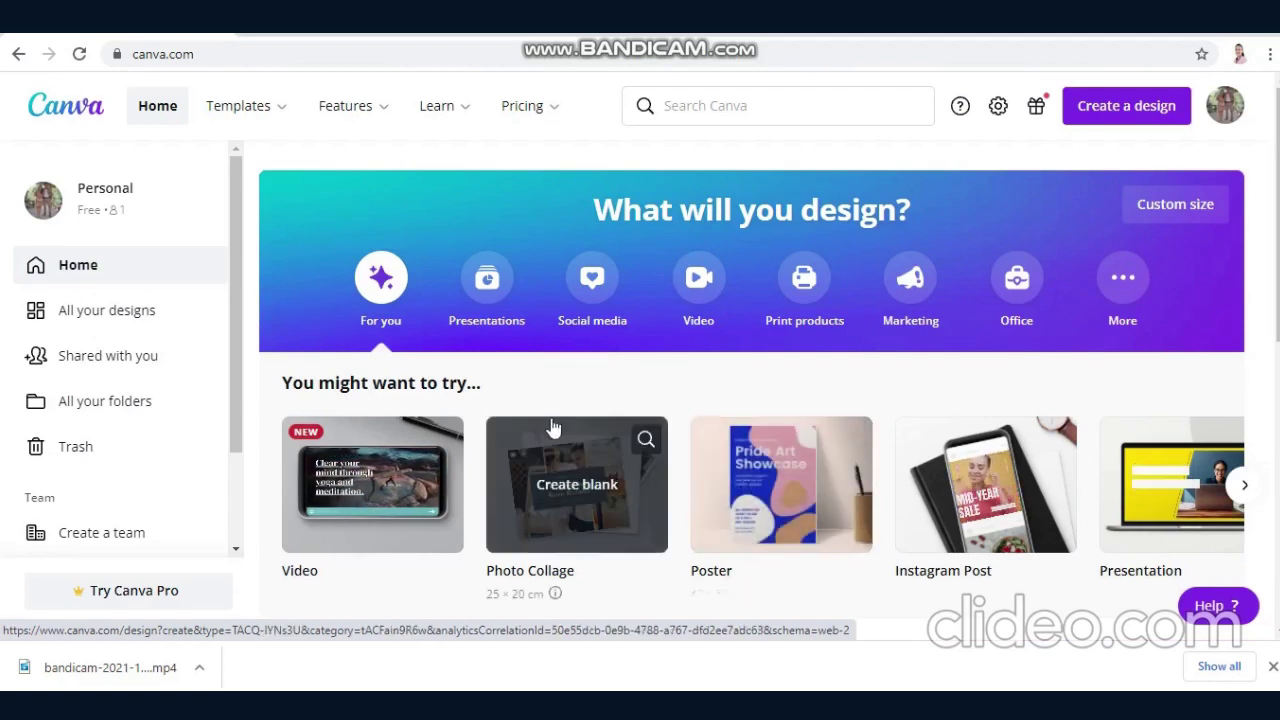
{"action": "mouse_move", "coordinate": [578, 445]}
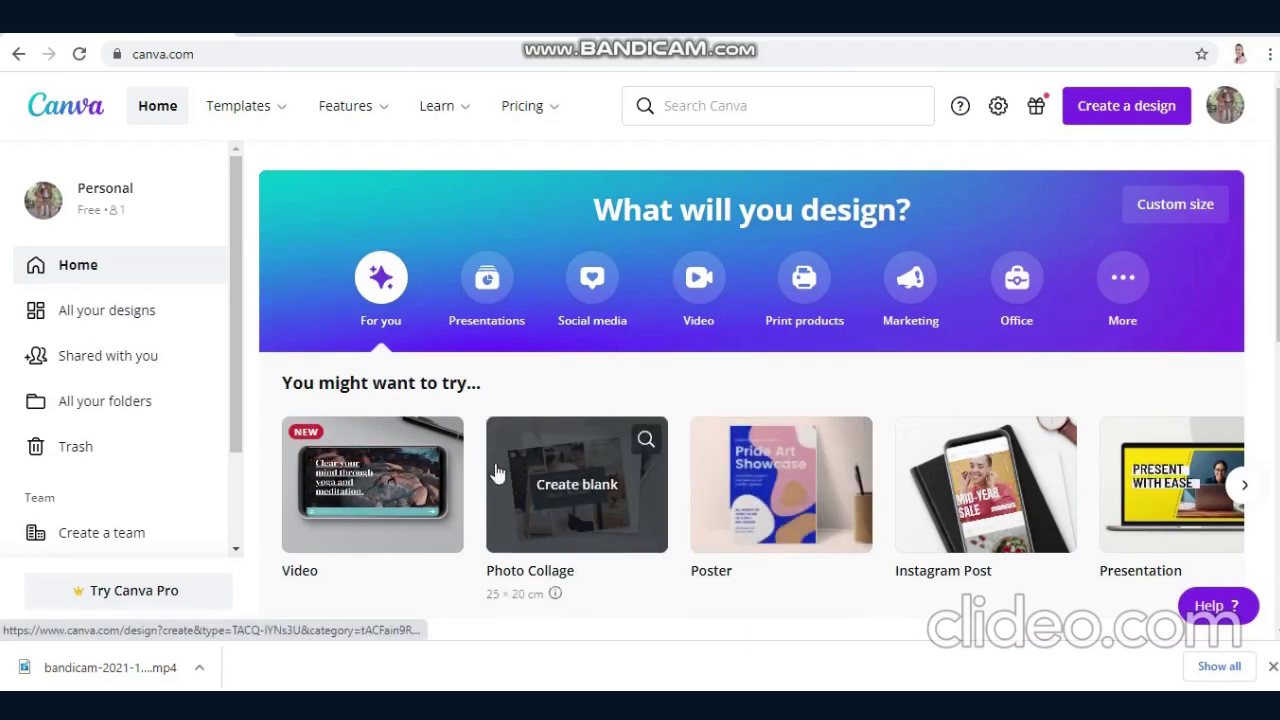
{"action": "mouse_move", "coordinate": [420, 477]}
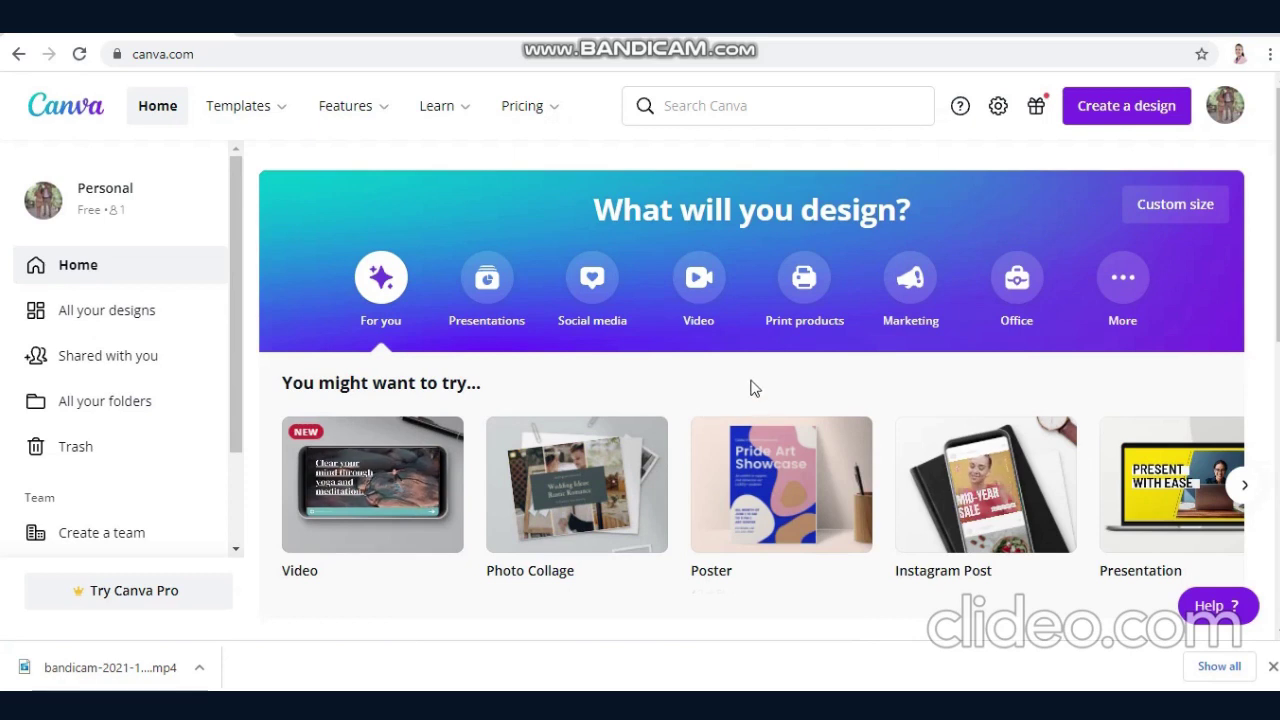
Search the templates for "facebook profile frame" and open the suggested Facebook Profile Frame category
{"action": "left_click", "coordinate": [710, 100]}
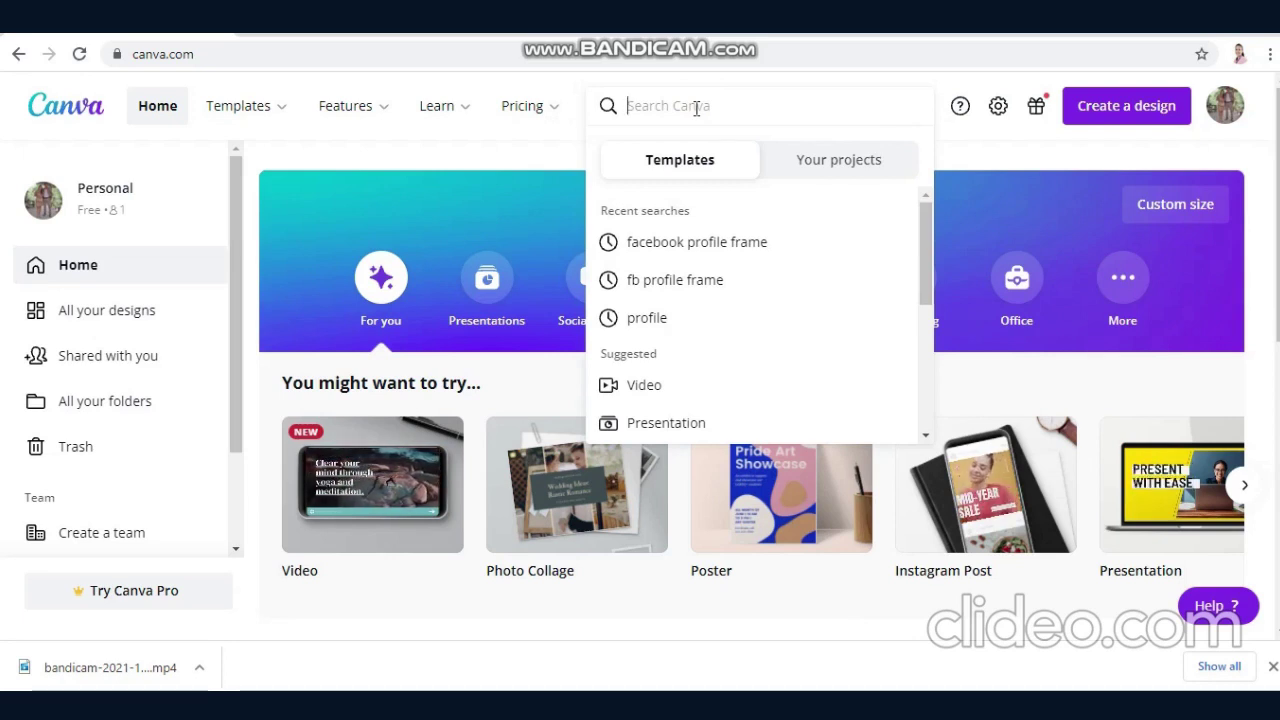
{"action": "type", "text": "face"}
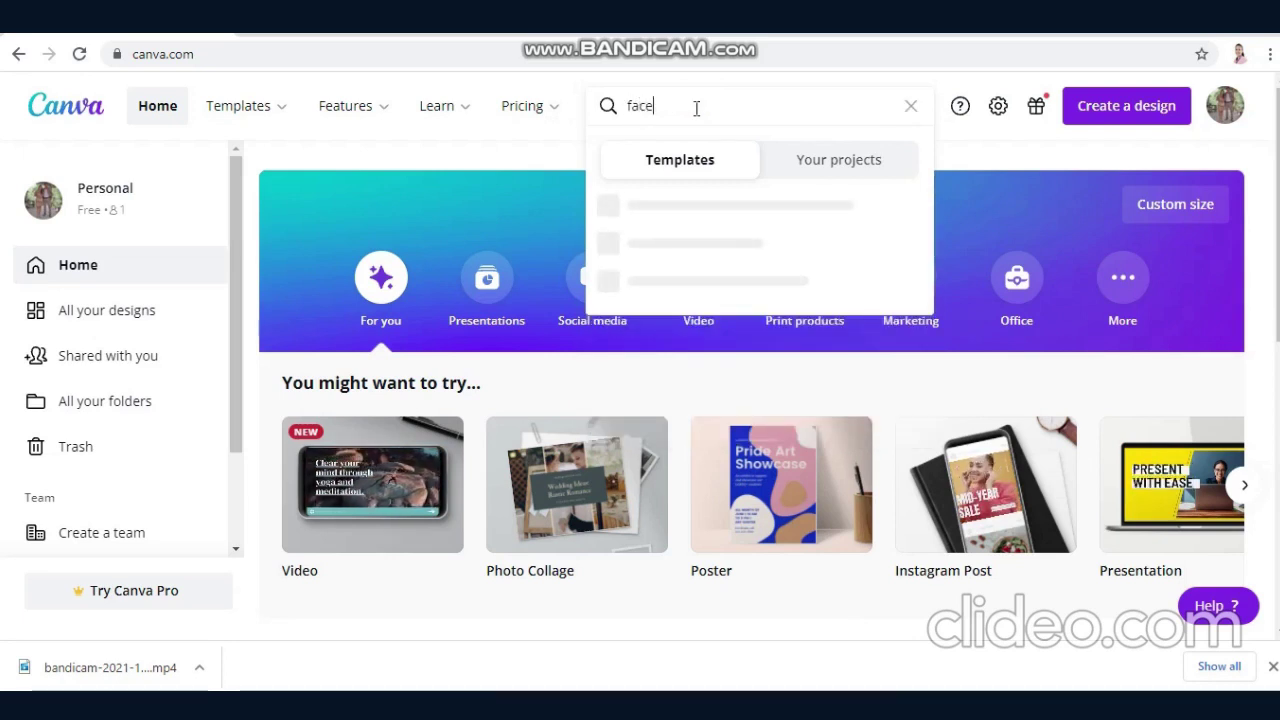
{"action": "type", "text": "book "}
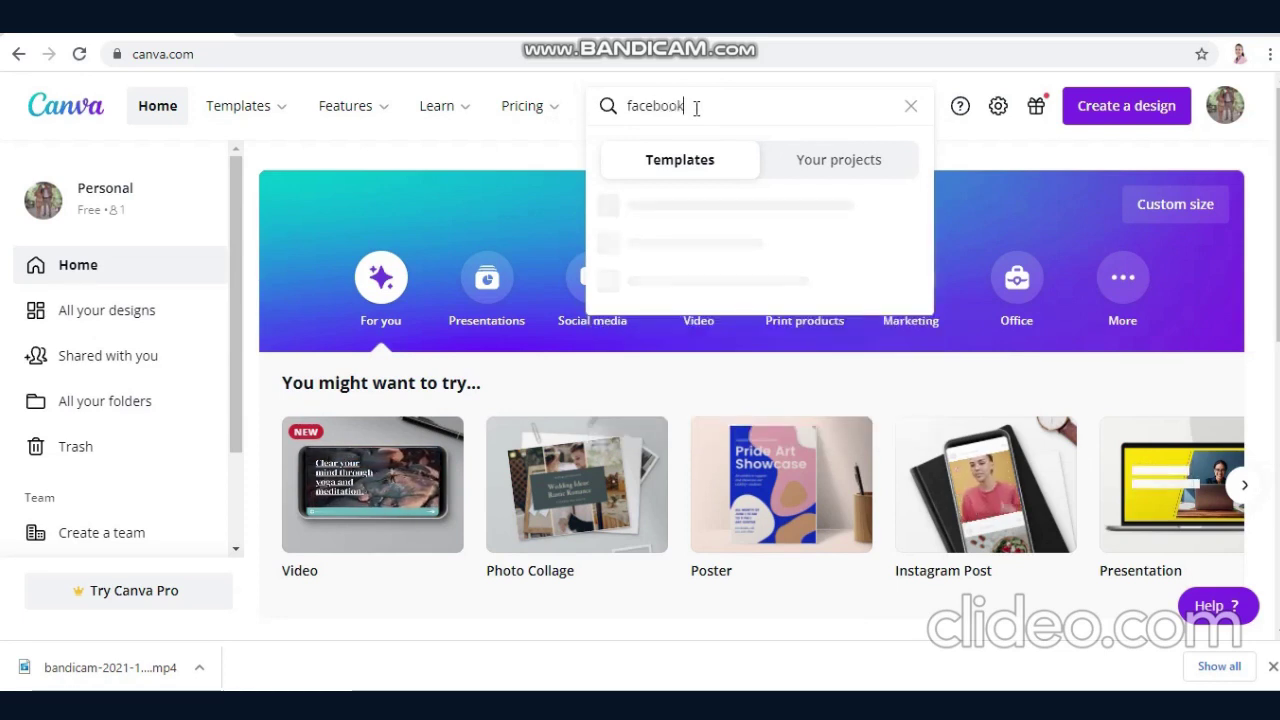
{"action": "type", "text": "prof"}
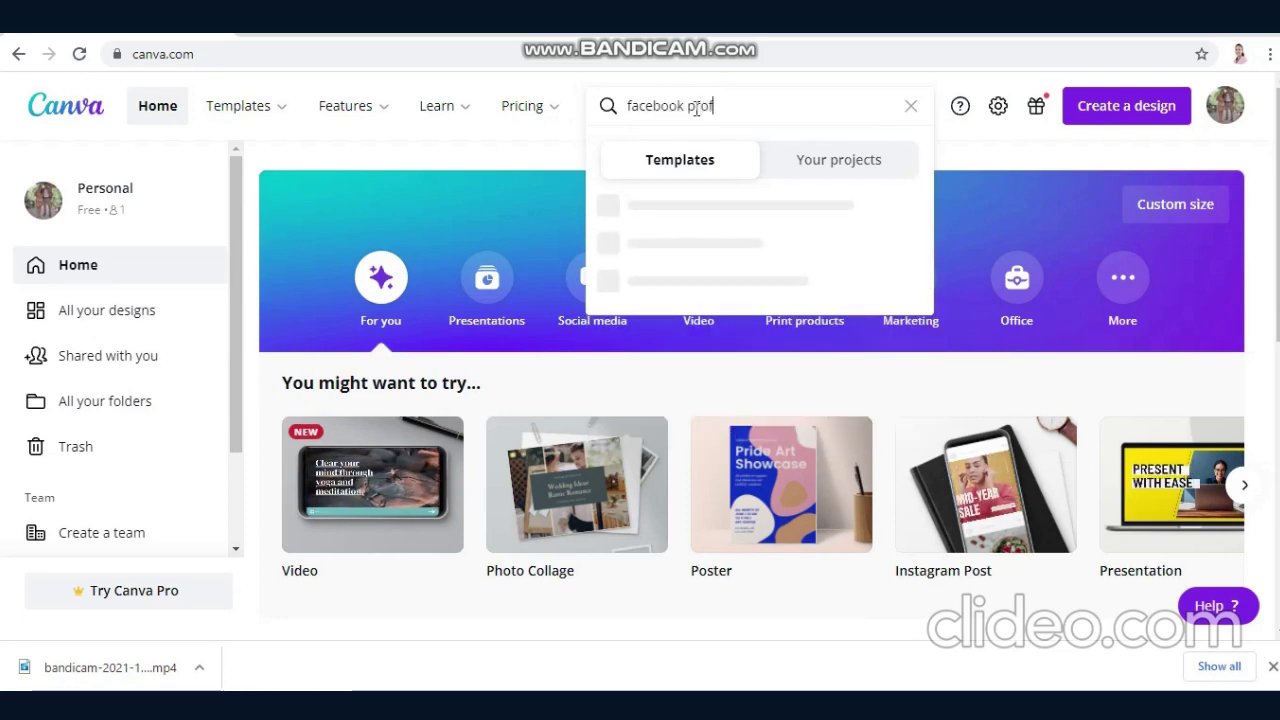
{"action": "type", "text": "ile"}
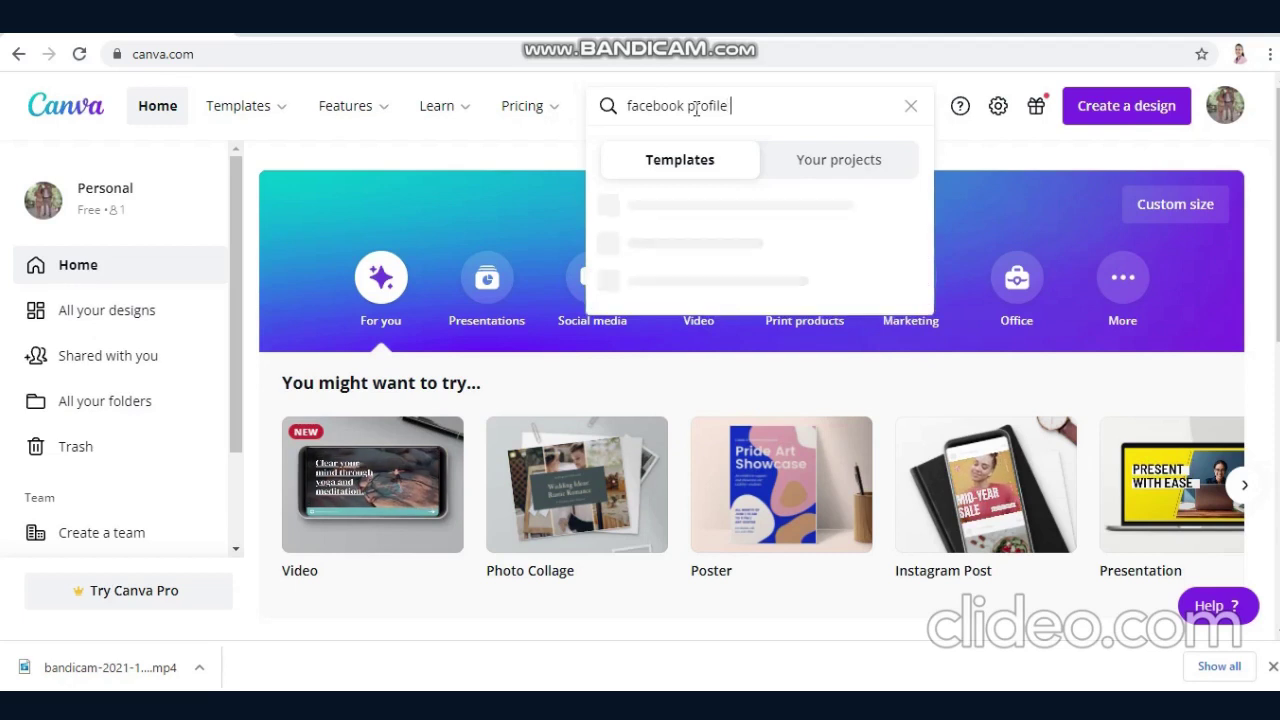
{"action": "type", "text": " frame"}
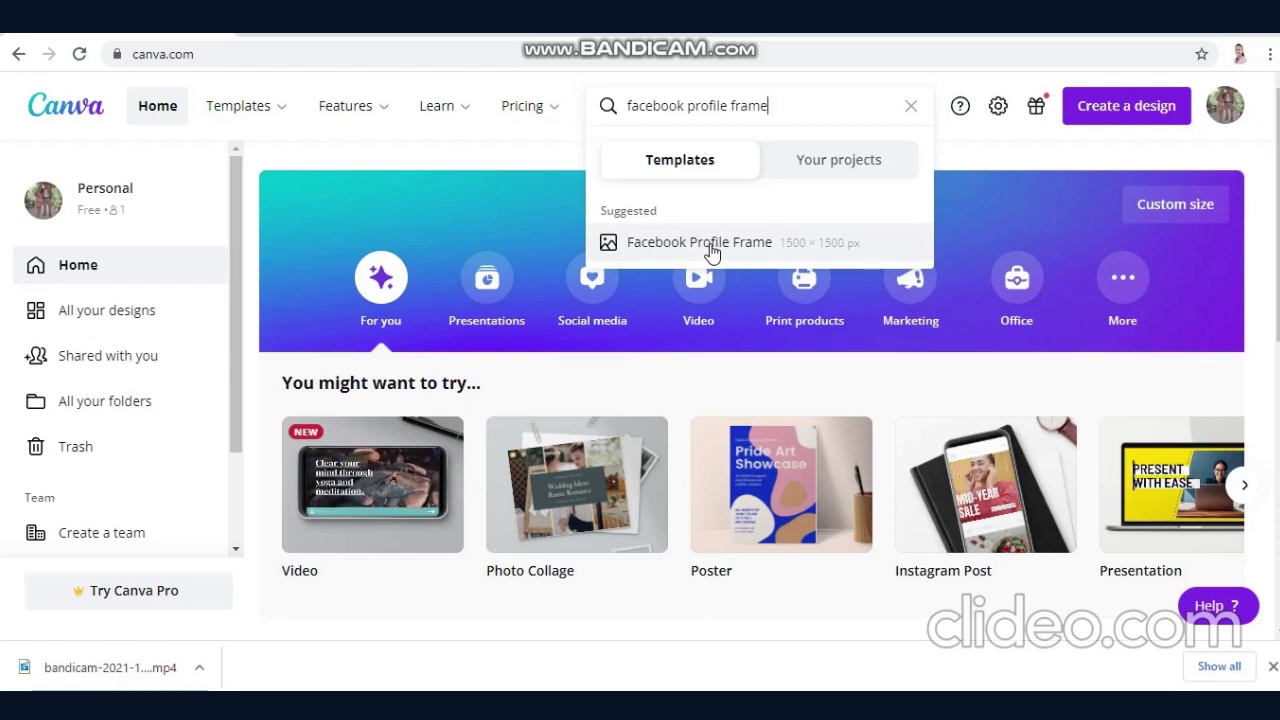
{"action": "left_click", "coordinate": [712, 250]}
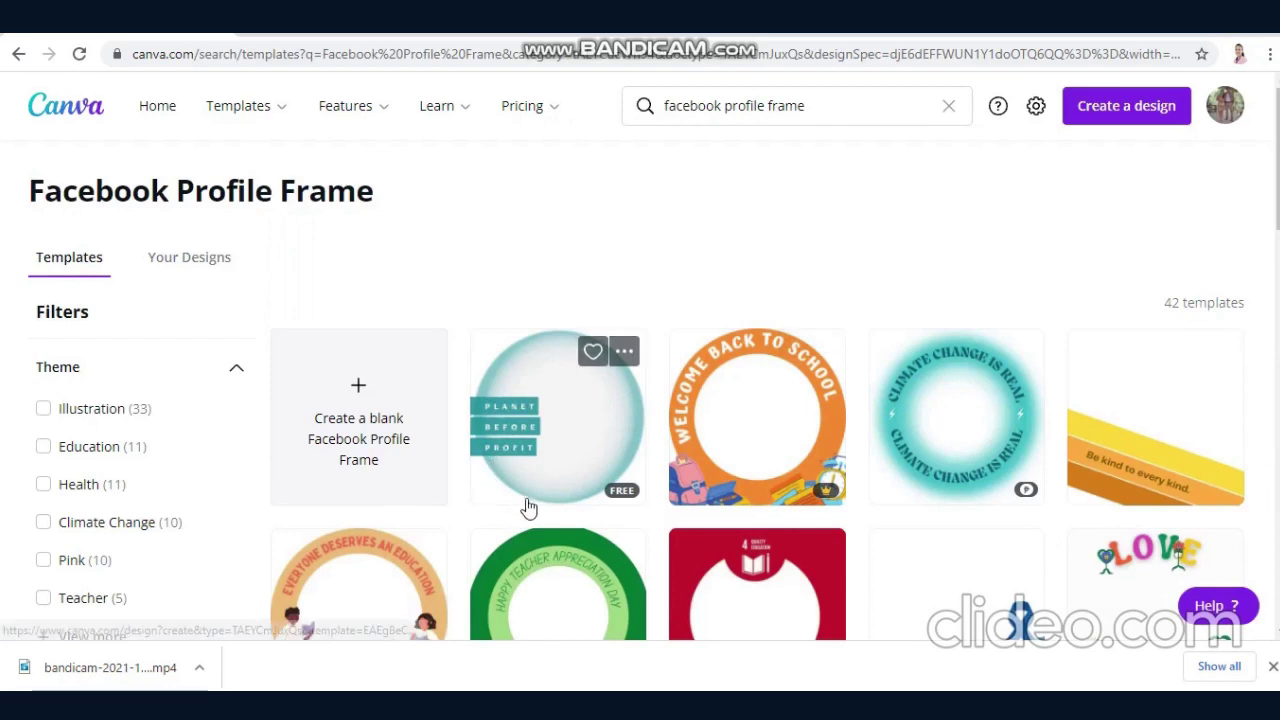
Open the free yellow, orange and brown "Be kind to every kind." frame template for editing
{"action": "scroll", "coordinate": [529, 508], "scroll_direction": "down", "scroll_amount": 2}
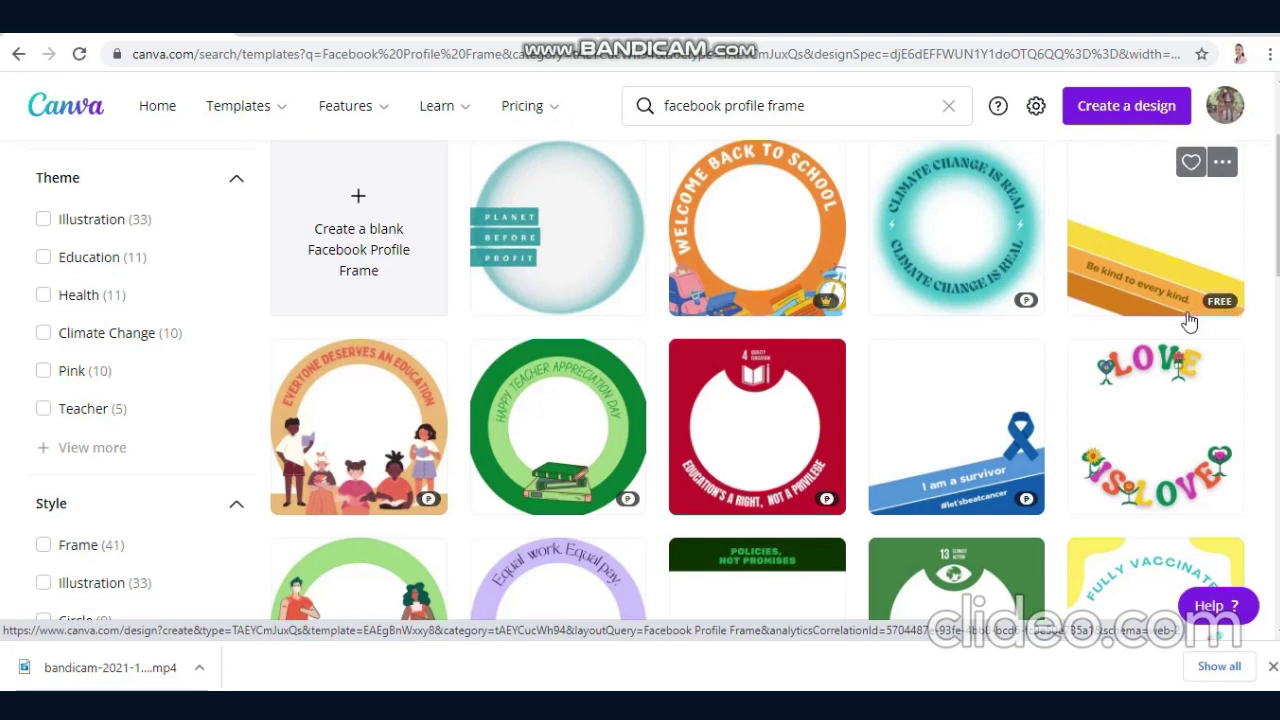
{"action": "left_click", "coordinate": [1157, 314]}
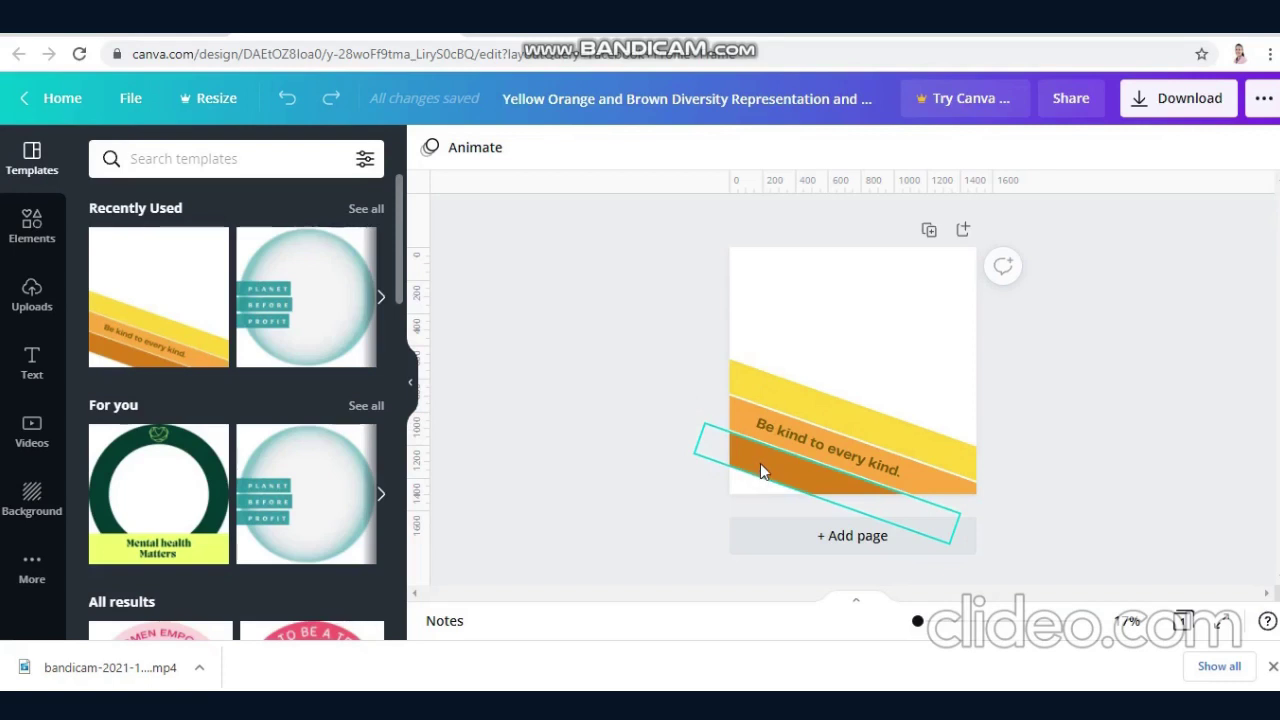
Shift the brown, orange and yellow diagonal bands down toward the page's lower-left corner, with the yellow one behind the text
{"action": "left_click", "coordinate": [760, 472]}
{"action": "left_click_drag", "start_coordinate": [760, 472], "coordinate": [720, 436]}
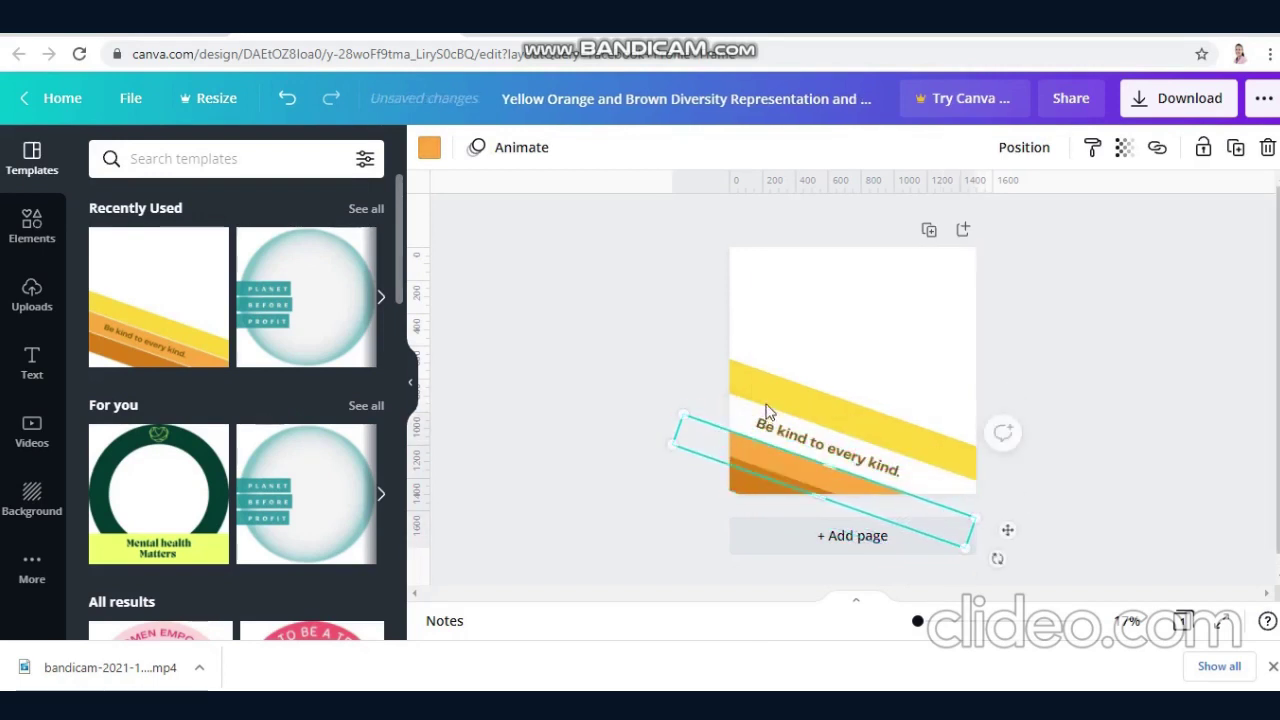
{"action": "left_click_drag", "start_coordinate": [757, 392], "coordinate": [737, 424]}
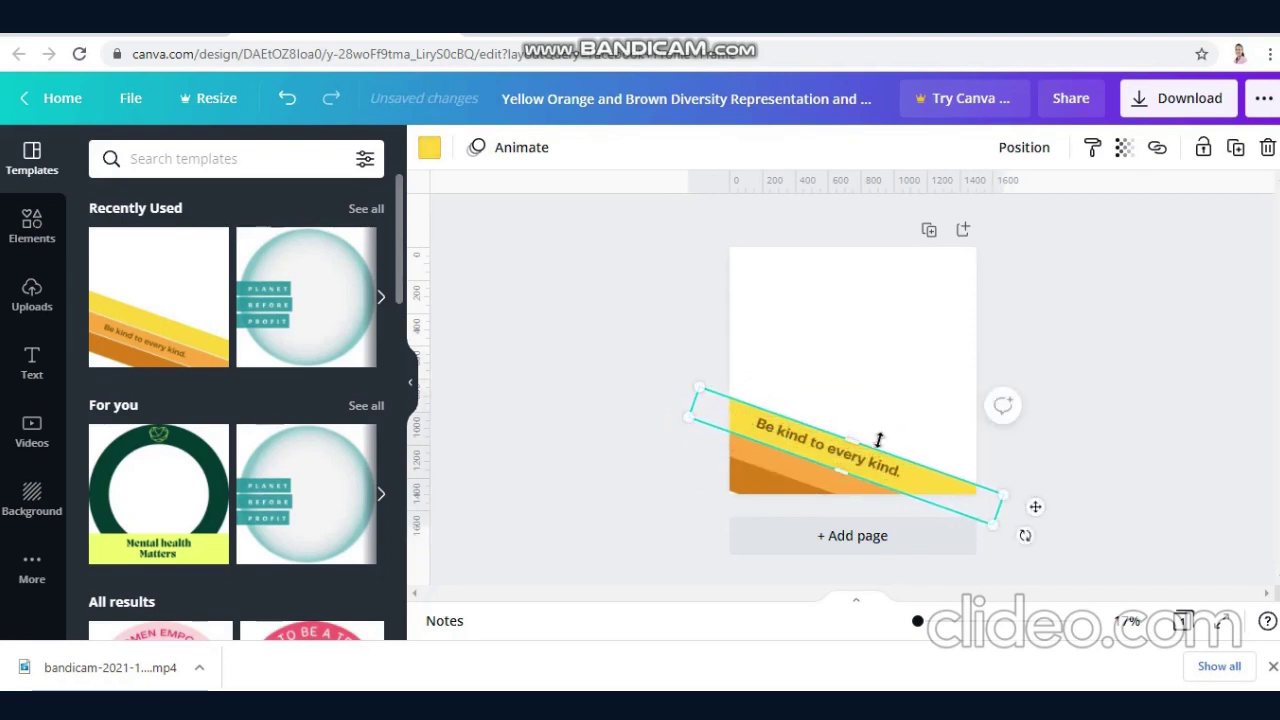
Recolour the brown diagonal band in the page's lower-left corner to the custom lime green #9AD817
{"action": "left_click", "coordinate": [757, 489]}
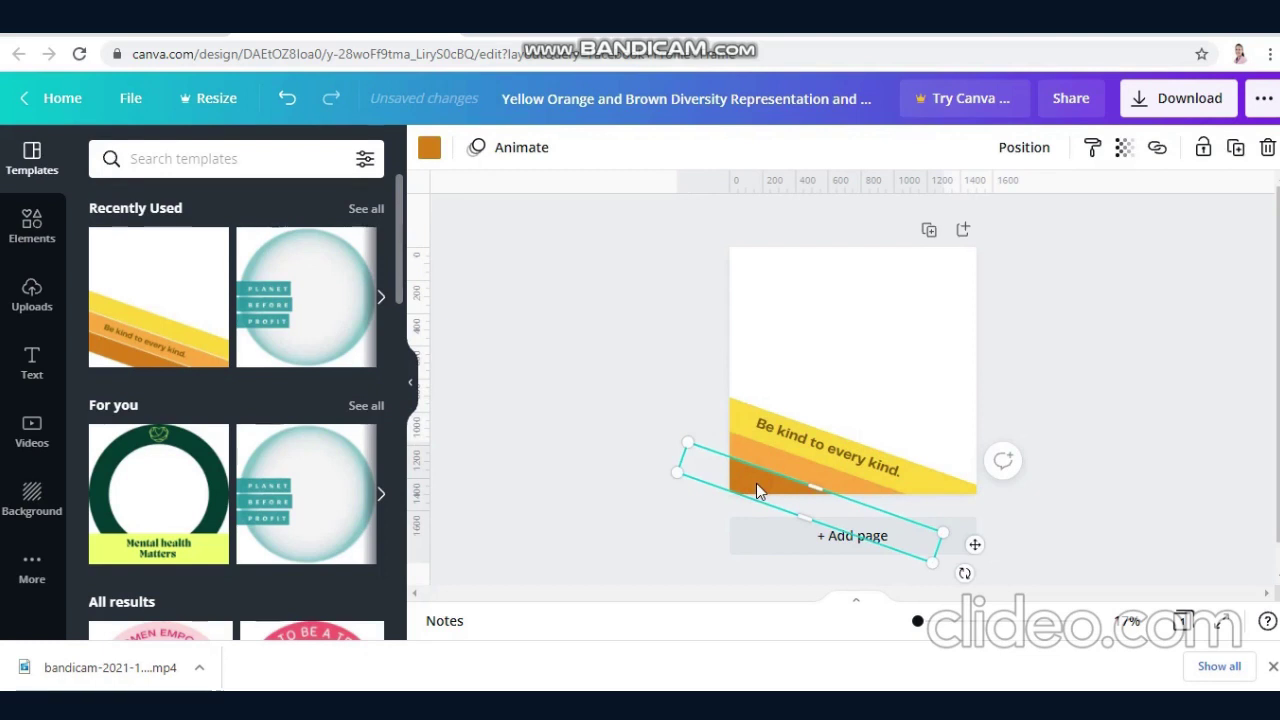
{"action": "left_click", "coordinate": [428, 155]}
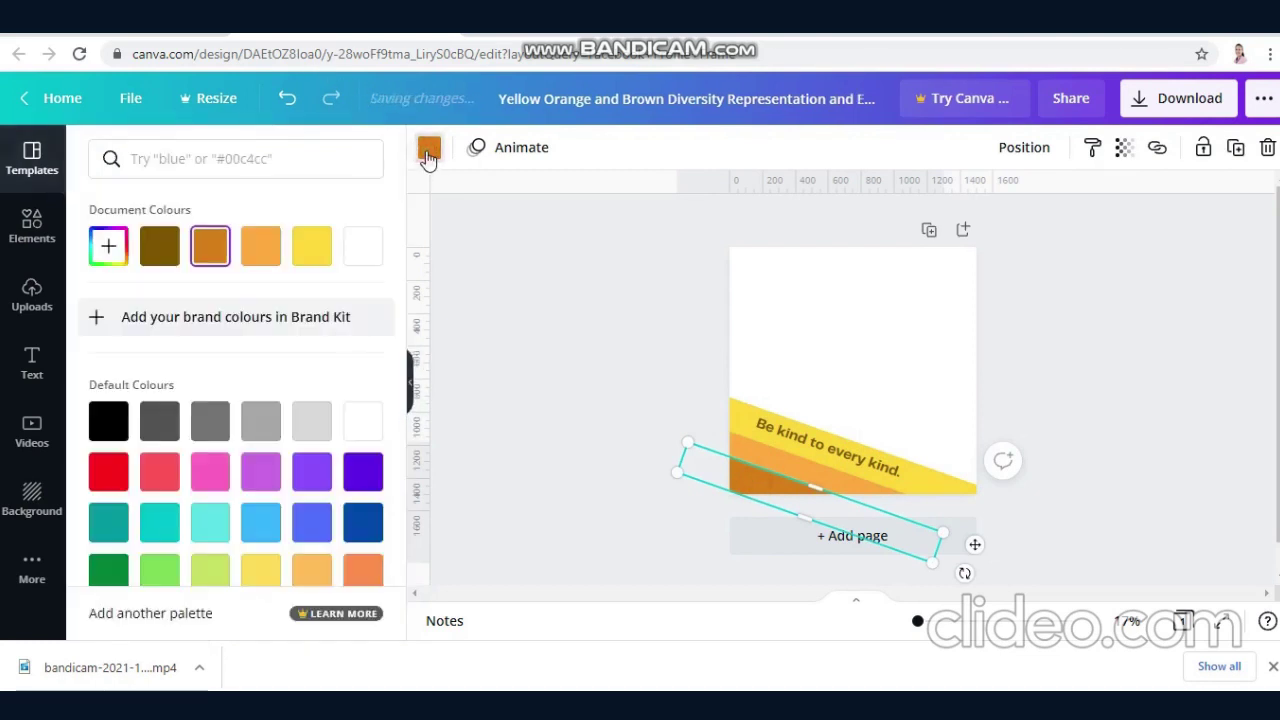
{"action": "left_click", "coordinate": [108, 247]}
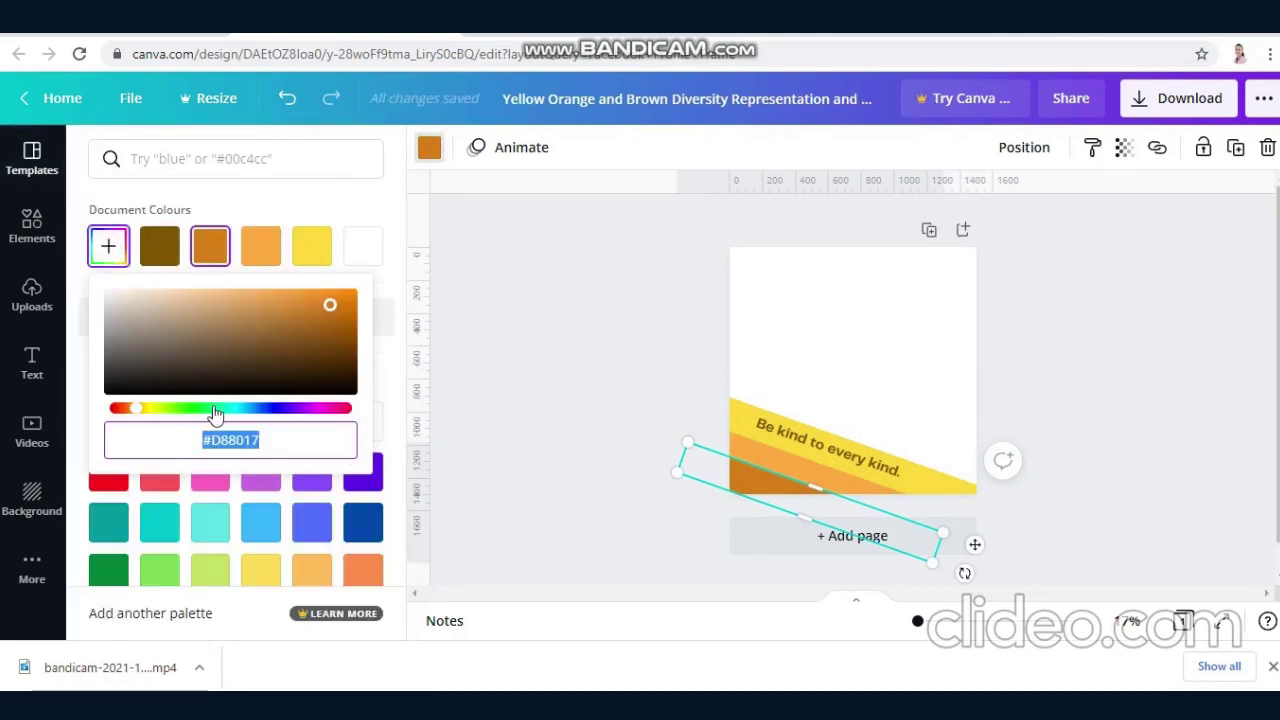
{"action": "left_click", "coordinate": [213, 410]}
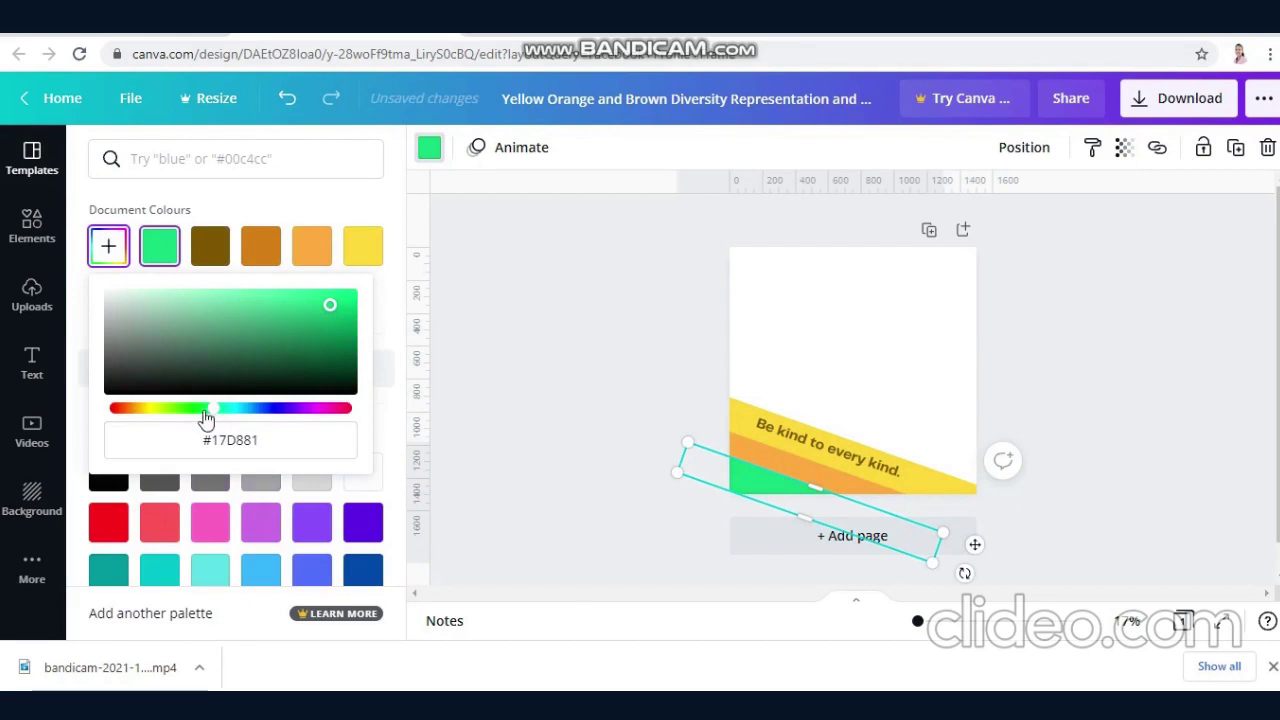
{"action": "left_click_drag", "start_coordinate": [205, 412], "coordinate": [167, 410]}
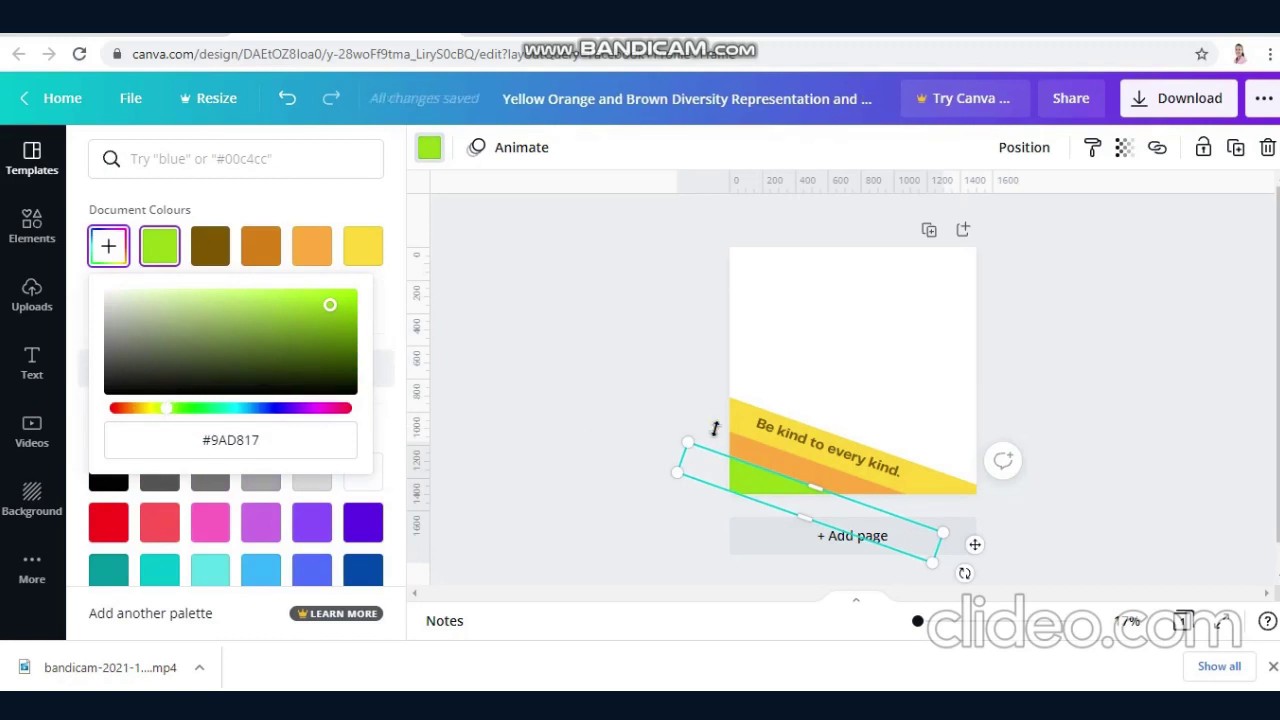
{"action": "left_click", "coordinate": [740, 450]}
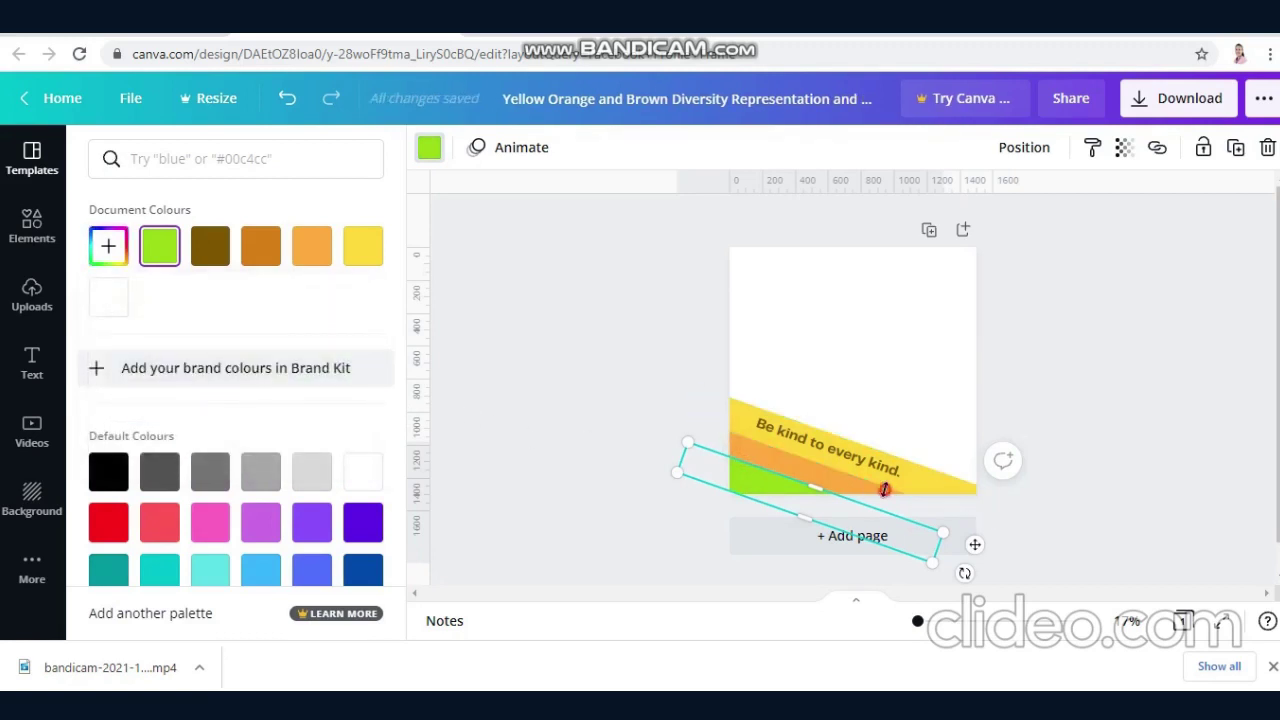
Add a blank second page and select the "Be kind to every kind." text on page 1
{"action": "left_click", "coordinate": [887, 535]}
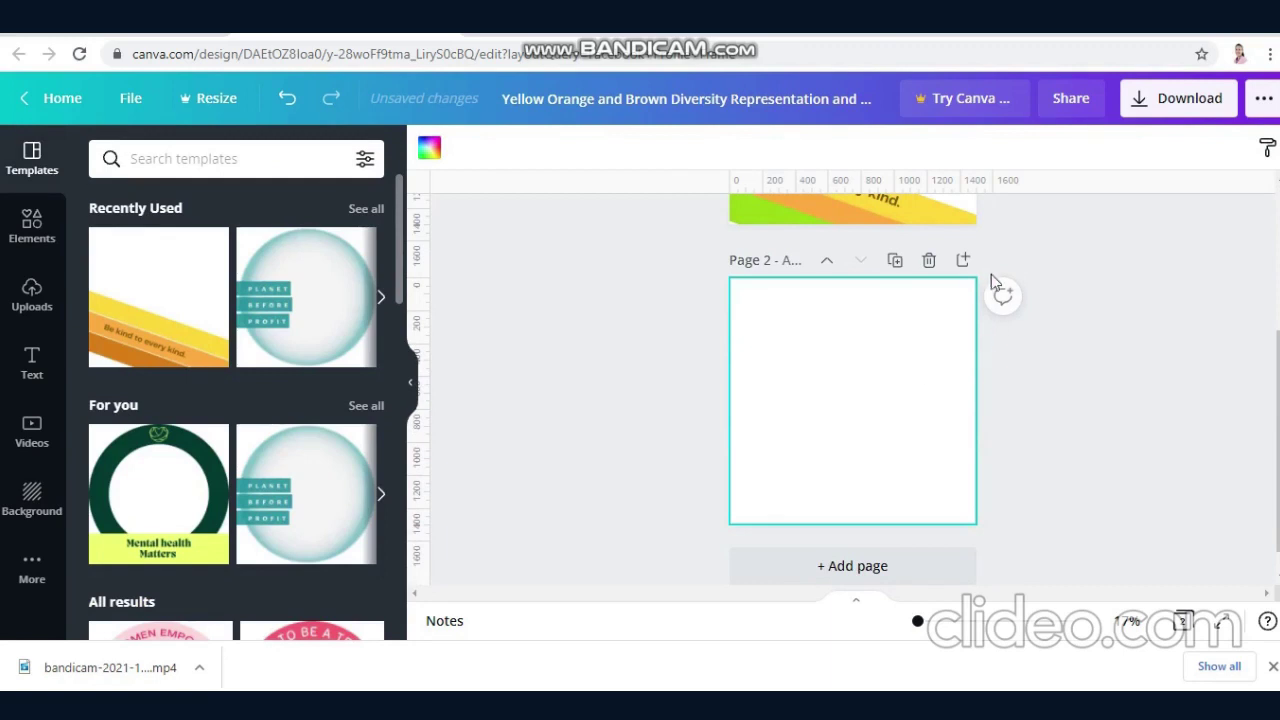
{"action": "scroll", "coordinate": [1108, 320], "scroll_direction": "up", "scroll_amount": 3}
{"action": "left_click", "coordinate": [790, 440]}
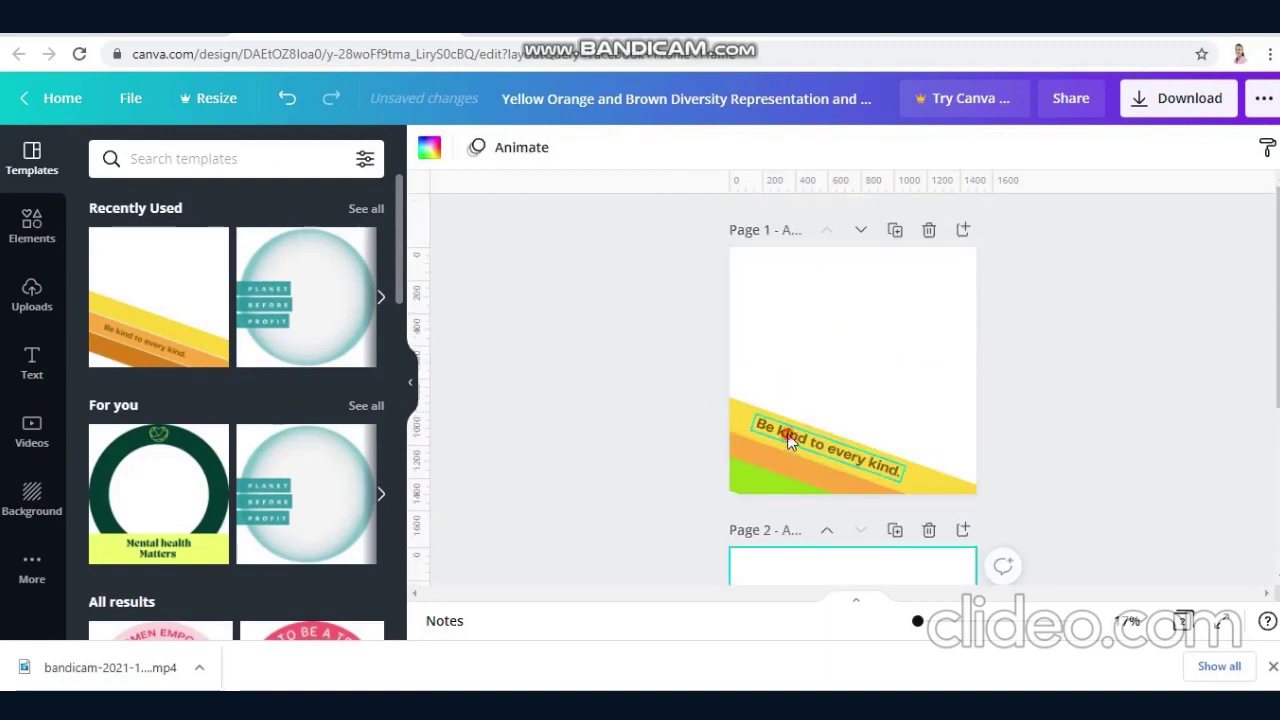
{"action": "left_click", "coordinate": [790, 440]}
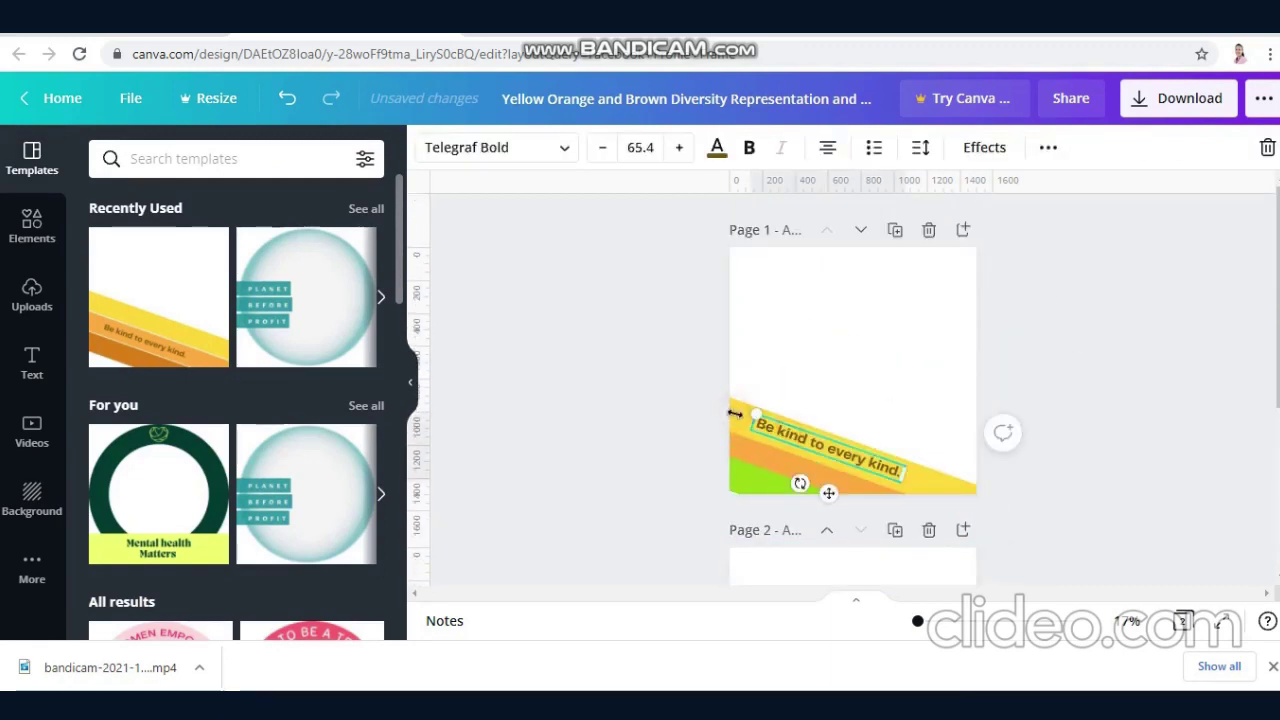
Recolour the yellow diagonal band behind the text to a custom medium green, darker than the lime band
{"action": "left_click", "coordinate": [934, 457]}
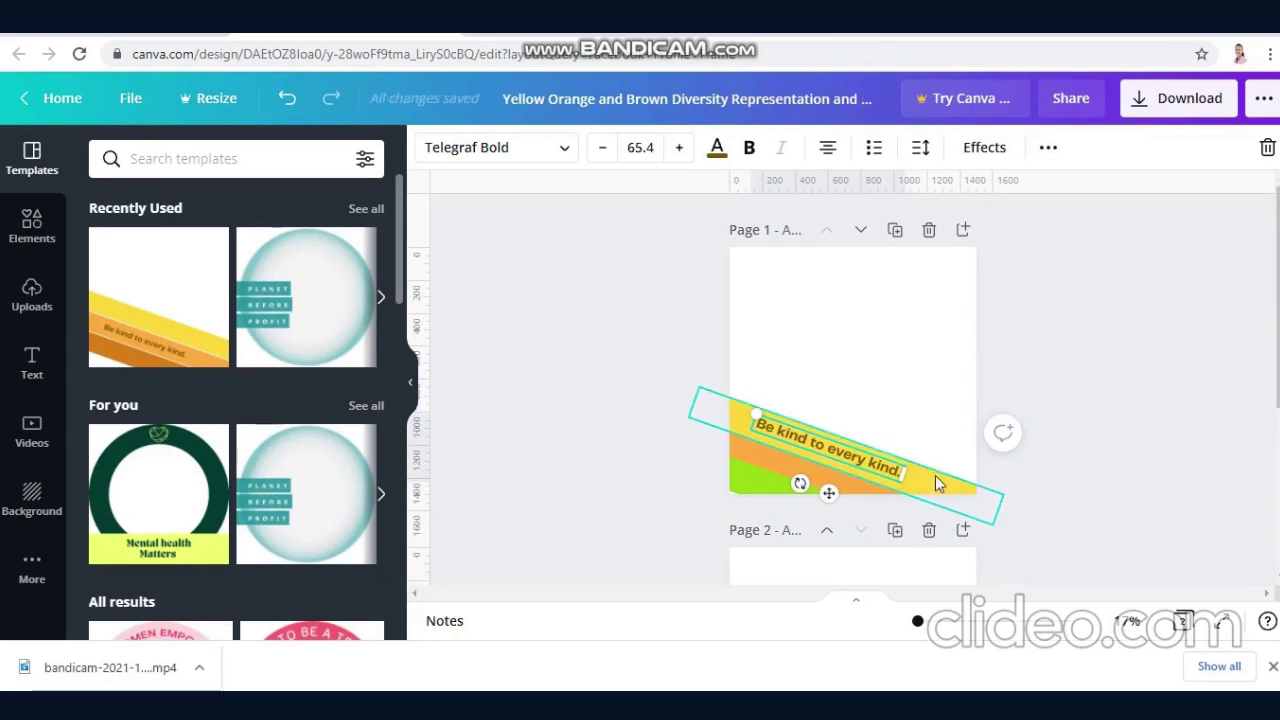
{"action": "left_click", "coordinate": [426, 155]}
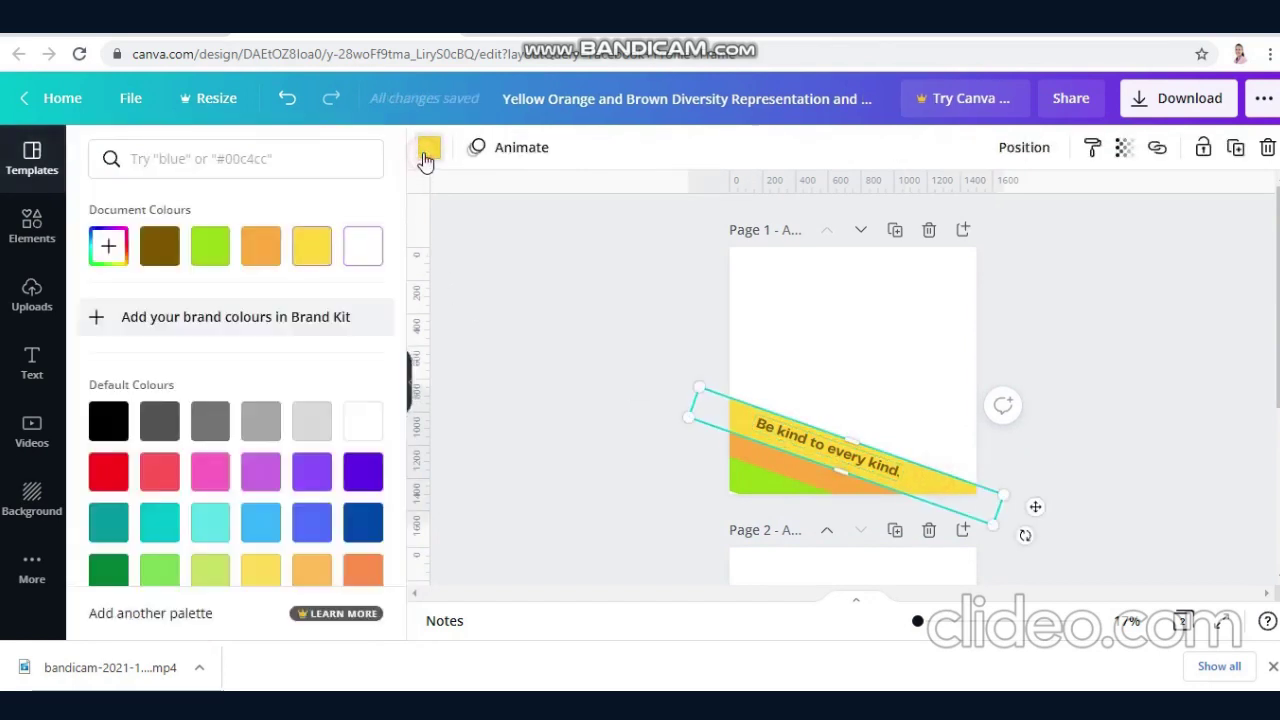
{"action": "left_click", "coordinate": [108, 247]}
{"action": "left_click", "coordinate": [178, 408]}
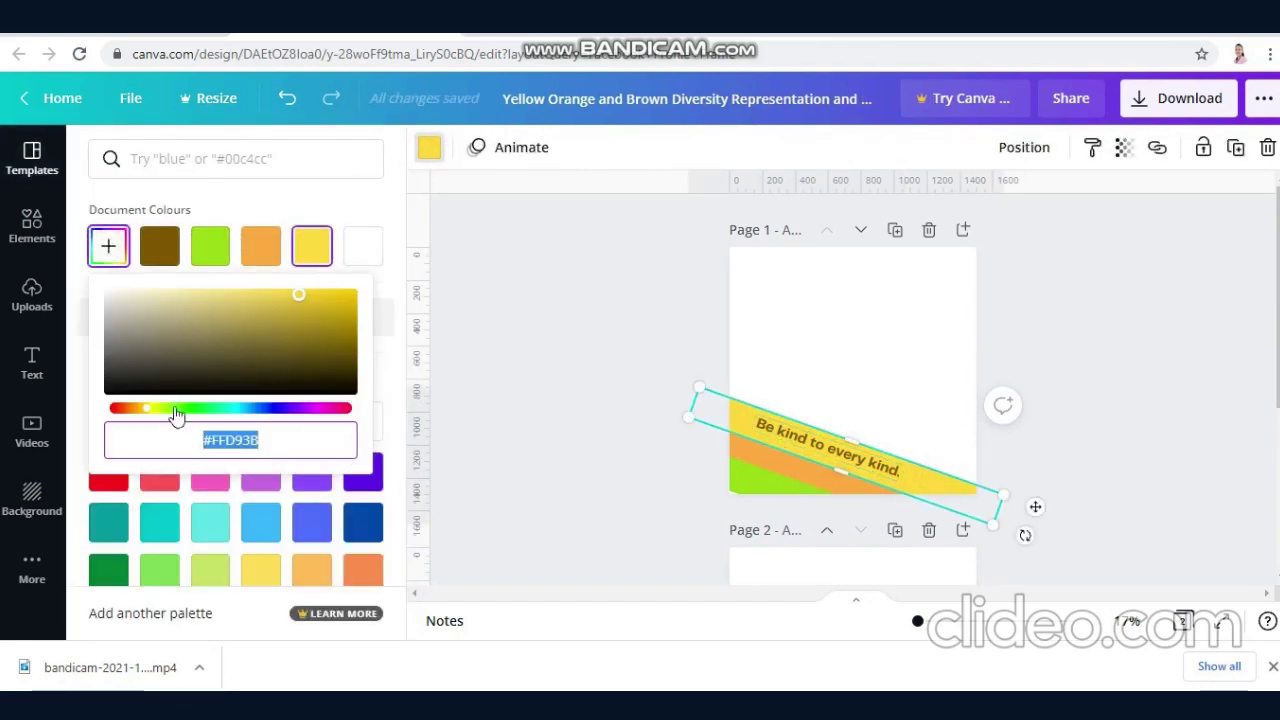
{"action": "left_click_drag", "start_coordinate": [347, 338], "coordinate": [345, 320]}
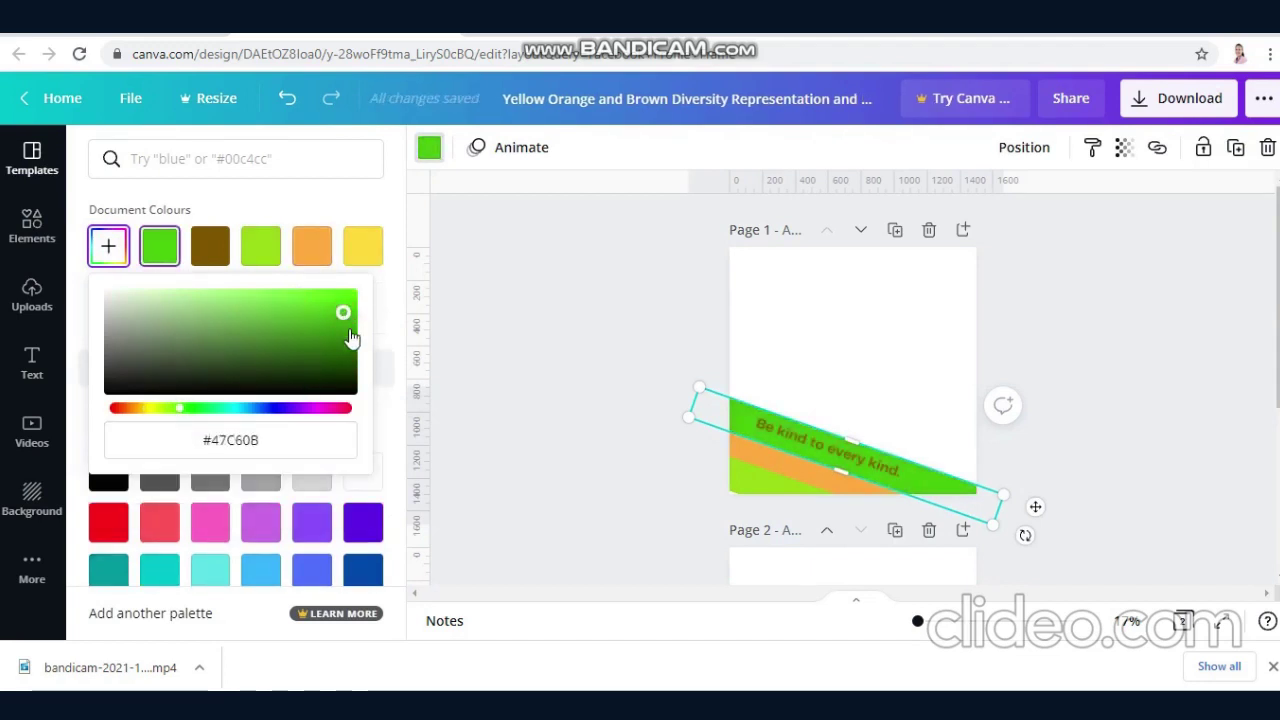
{"action": "left_click", "coordinate": [347, 327]}
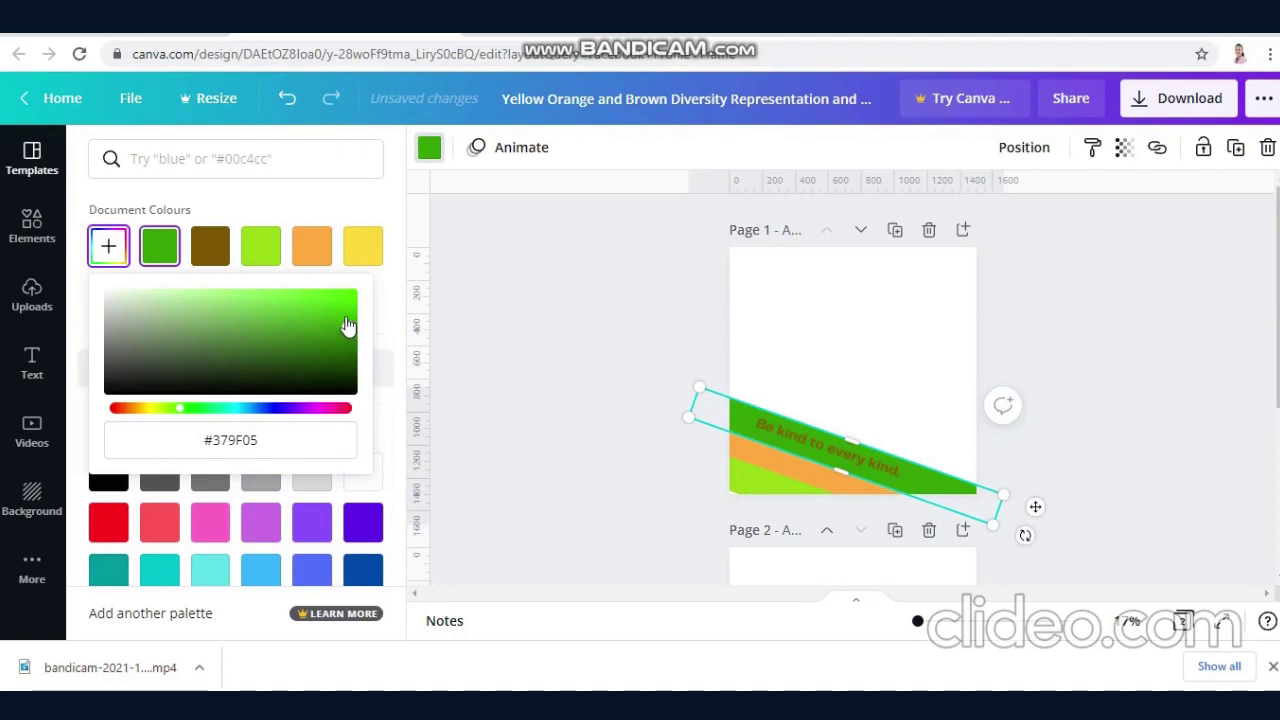
{"action": "left_click", "coordinate": [345, 317]}
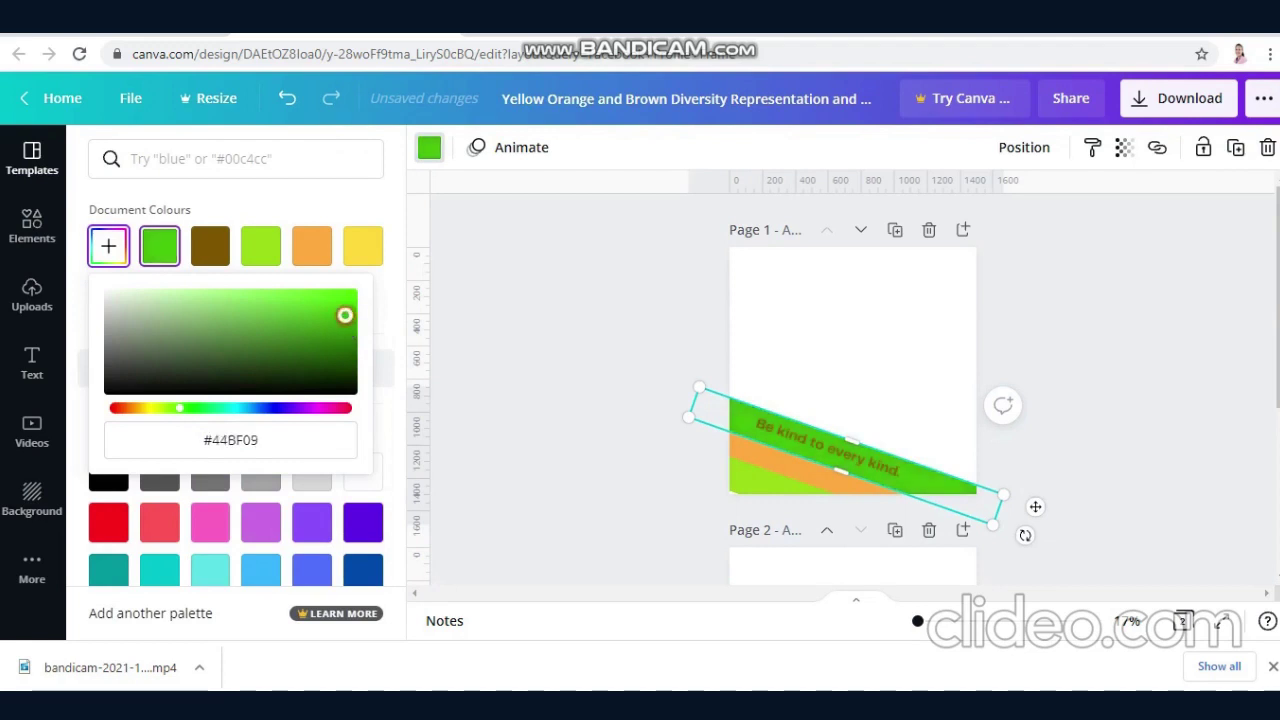
{"action": "left_click", "coordinate": [351, 327]}
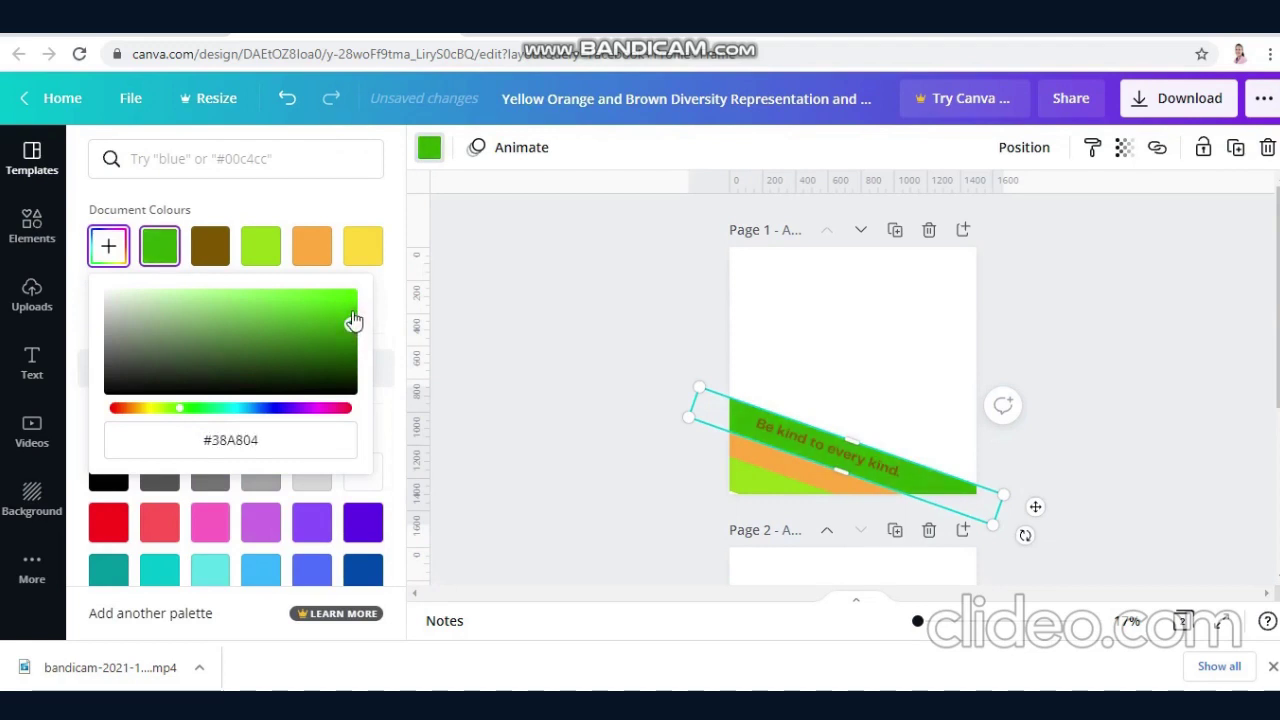
{"action": "left_click", "coordinate": [354, 308]}
{"action": "left_click", "coordinate": [351, 326]}
{"action": "left_click", "coordinate": [757, 452]}
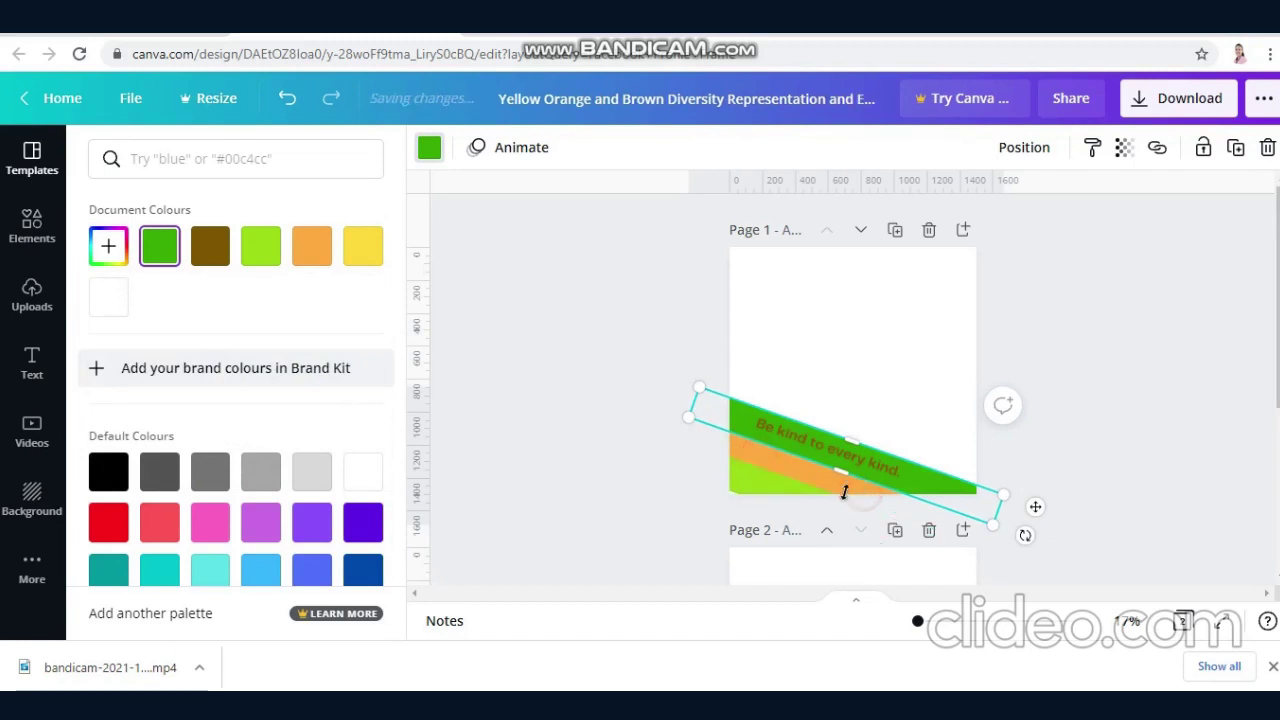
Recolour the orange diagonal band between the two green bands on page 1 to the custom golden yellow #F4CF11
{"action": "left_click", "coordinate": [782, 381]}
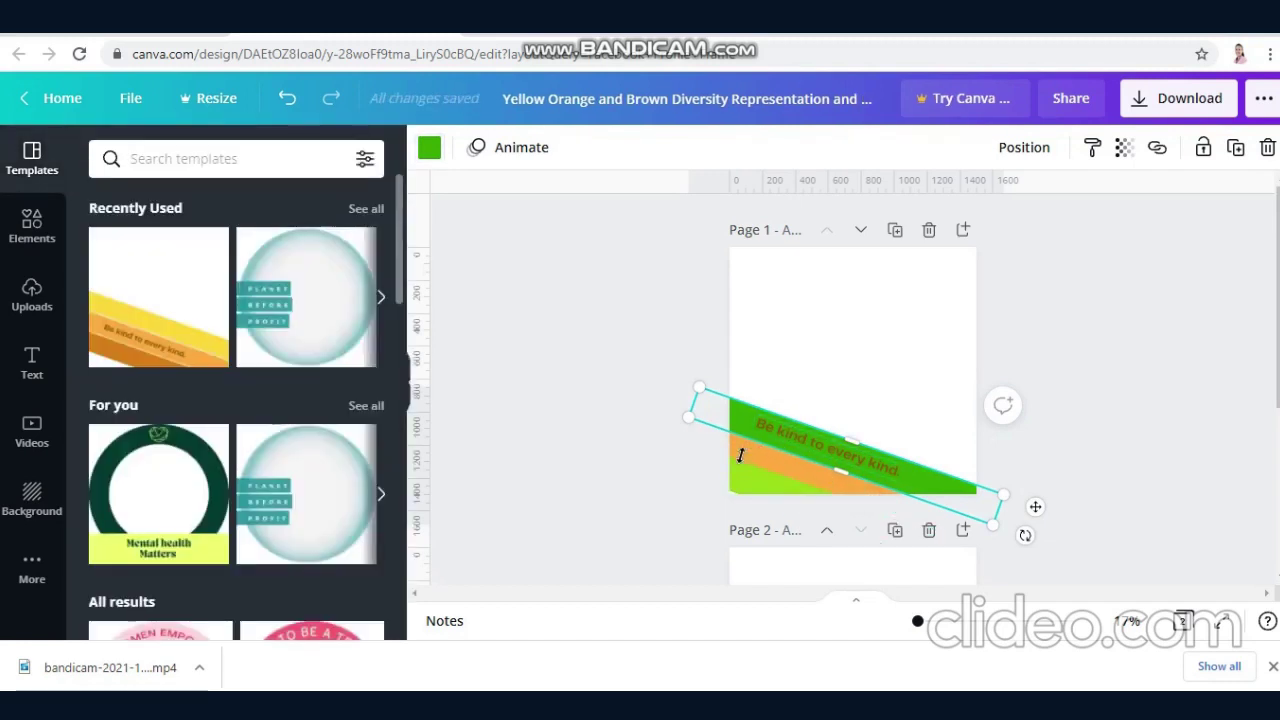
{"action": "left_click", "coordinate": [662, 430]}
{"action": "left_click", "coordinate": [750, 457]}
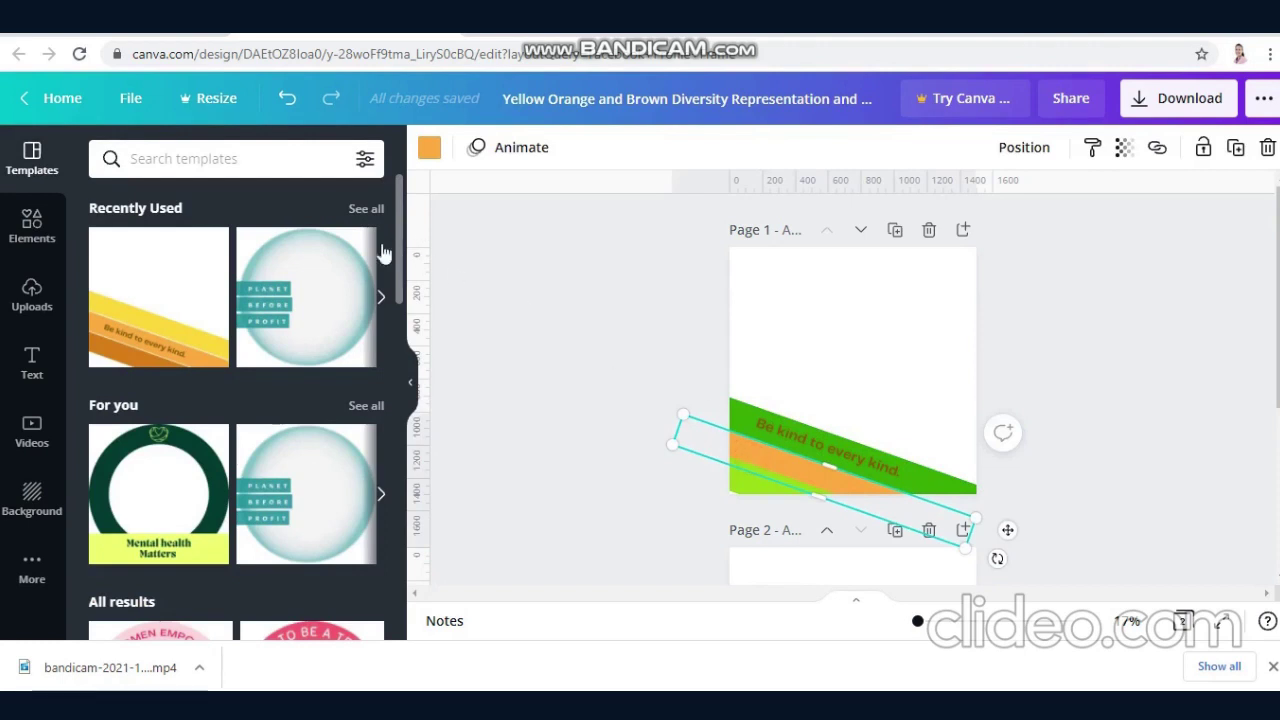
{"action": "left_click", "coordinate": [430, 148]}
{"action": "left_click", "coordinate": [108, 246]}
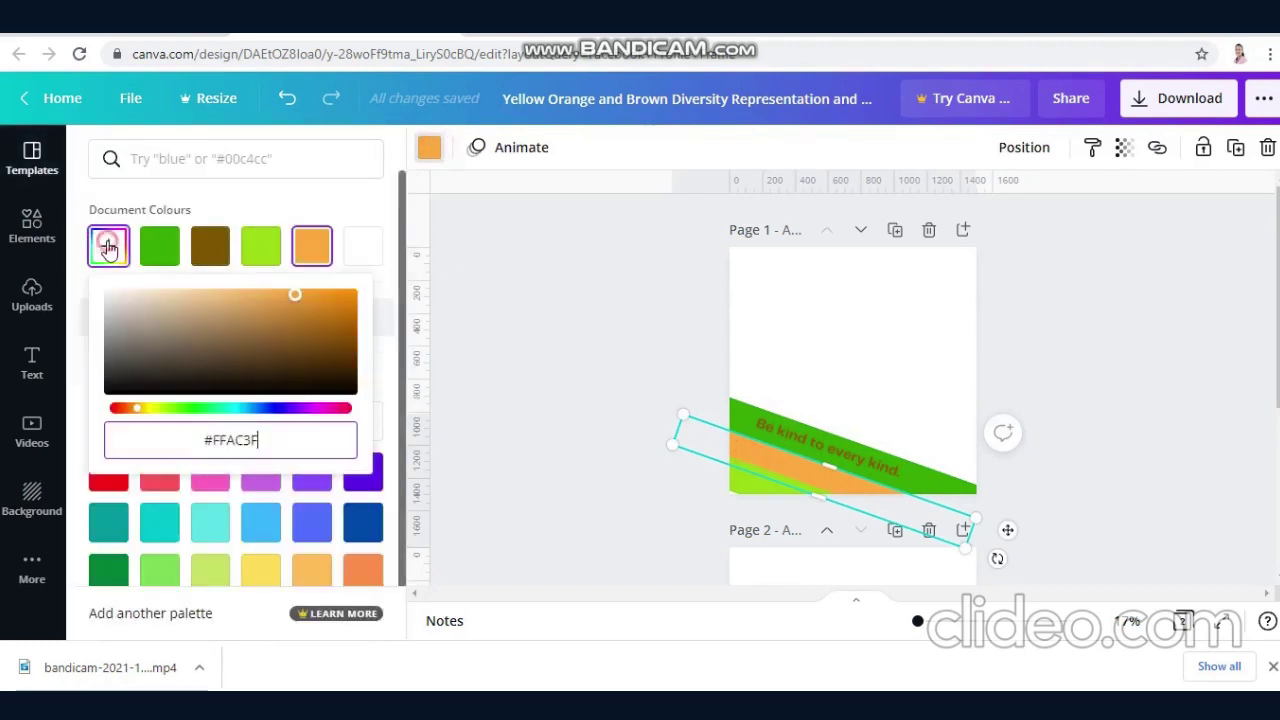
{"action": "left_click", "coordinate": [150, 408]}
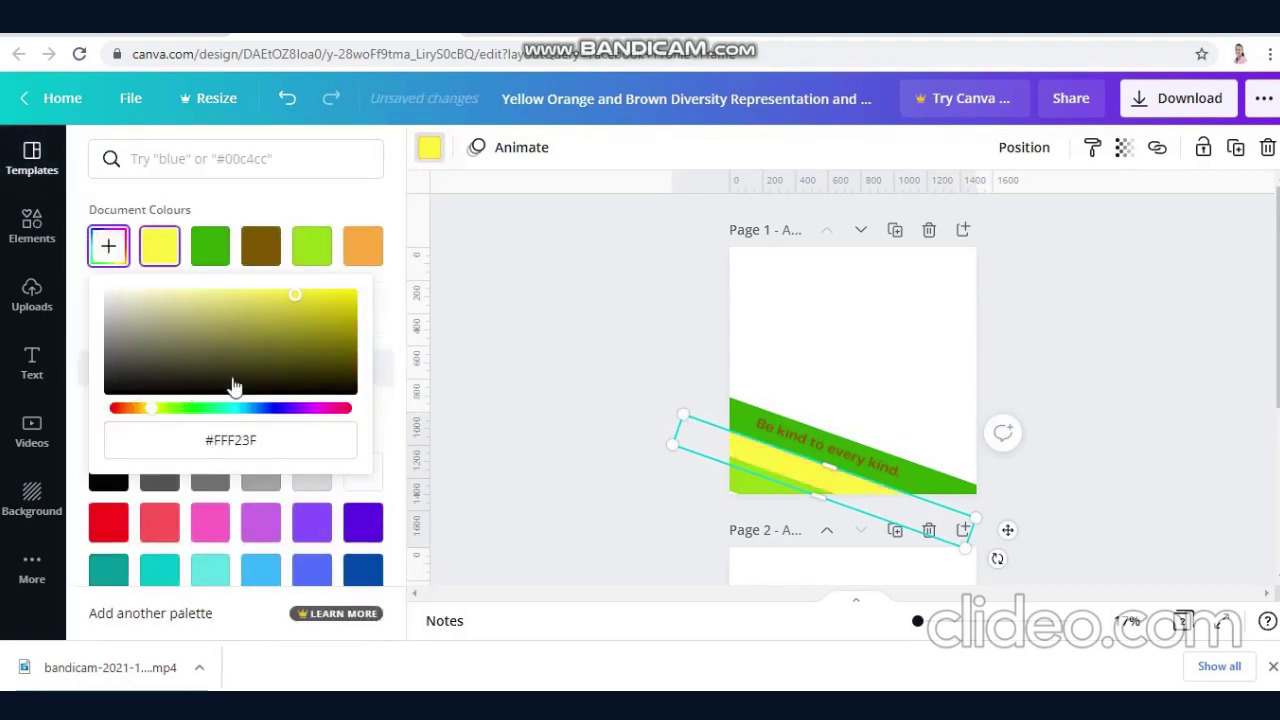
{"action": "mouse_move", "coordinate": [337, 301]}
{"action": "left_mouse_down"}
{"action": "mouse_move", "coordinate": [340, 311]}
{"action": "mouse_move", "coordinate": [310, 306]}
{"action": "mouse_move", "coordinate": [341, 301]}
{"action": "left_mouse_up"}
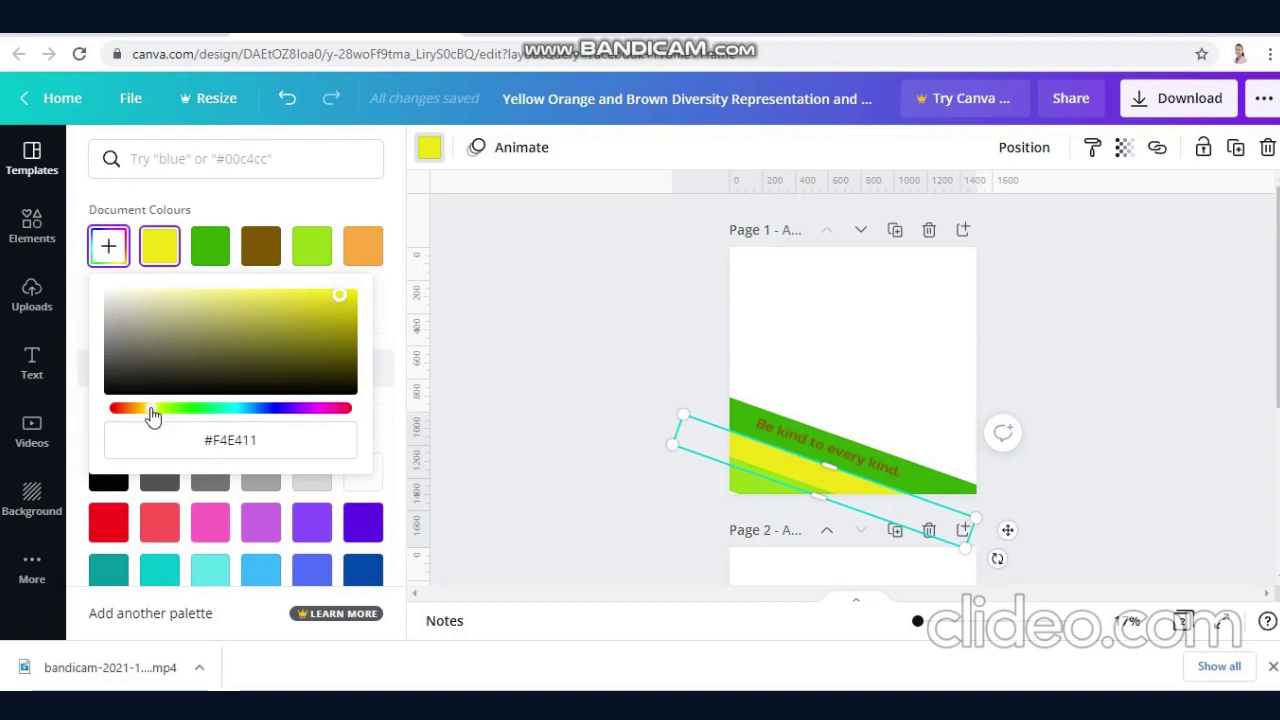
{"action": "left_click_drag", "start_coordinate": [152, 416], "coordinate": [149, 417]}
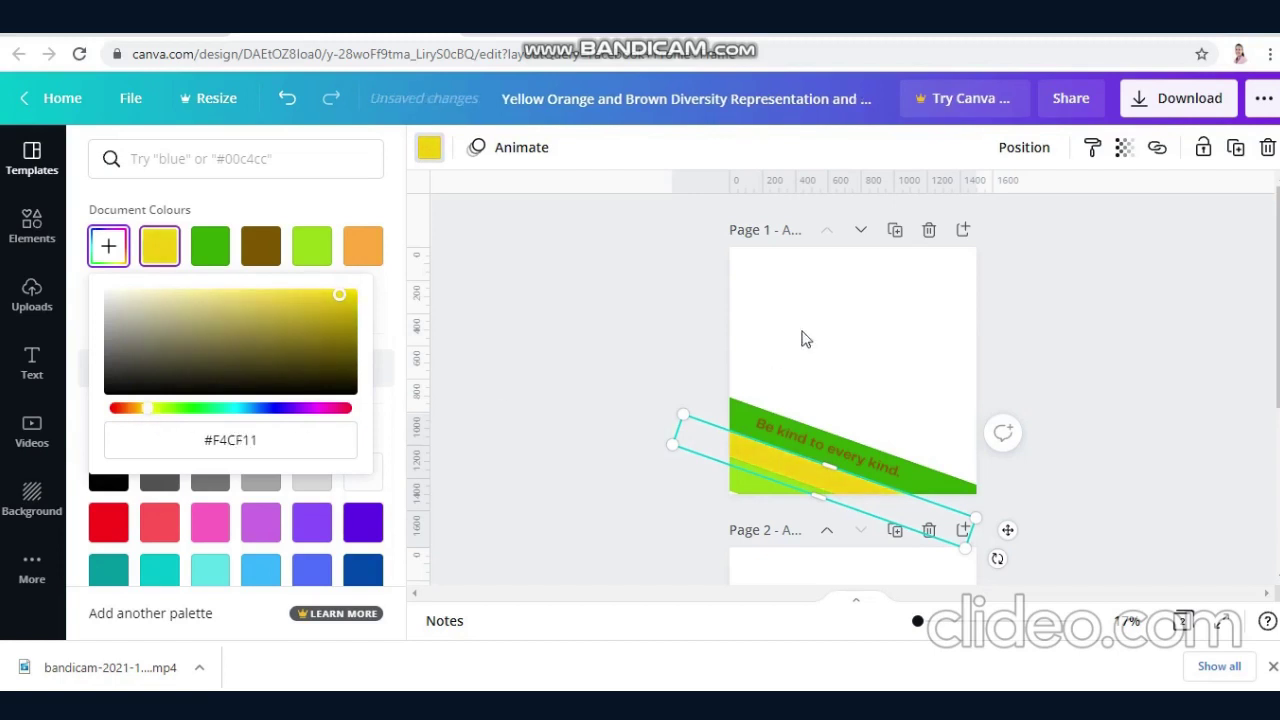
{"action": "left_click", "coordinate": [1114, 323]}
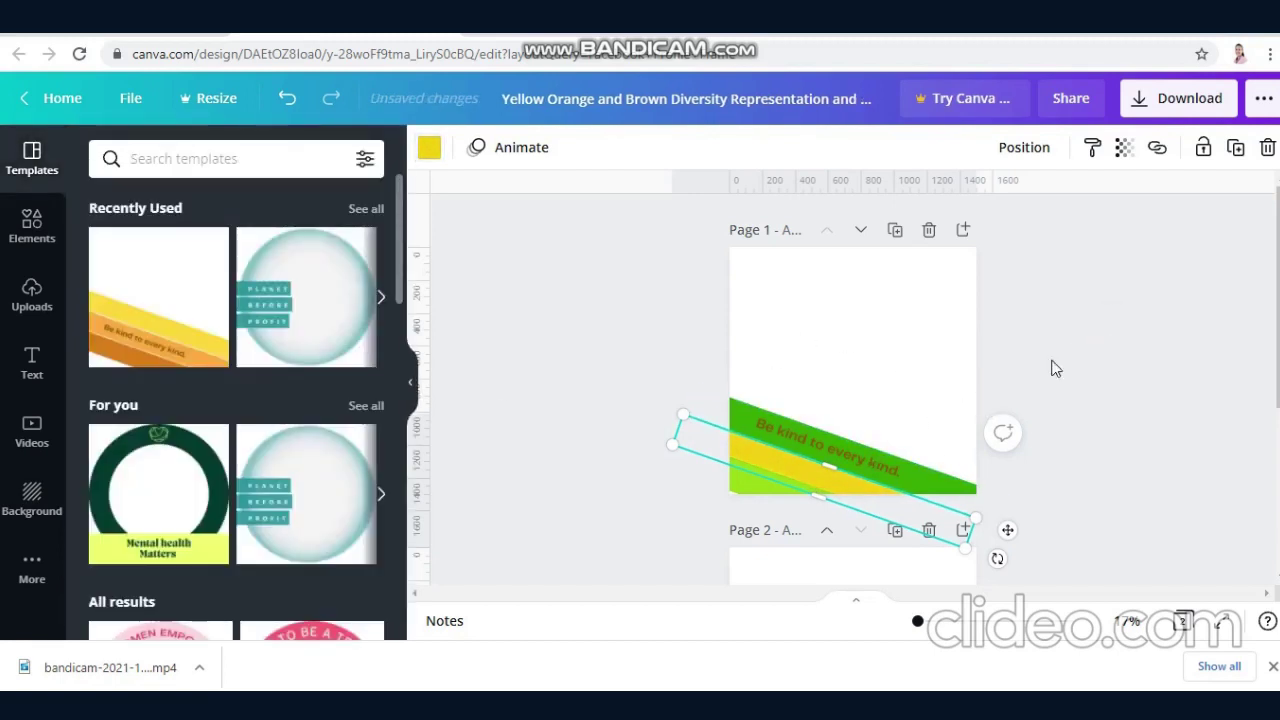
{"action": "left_click", "coordinate": [1115, 307]}
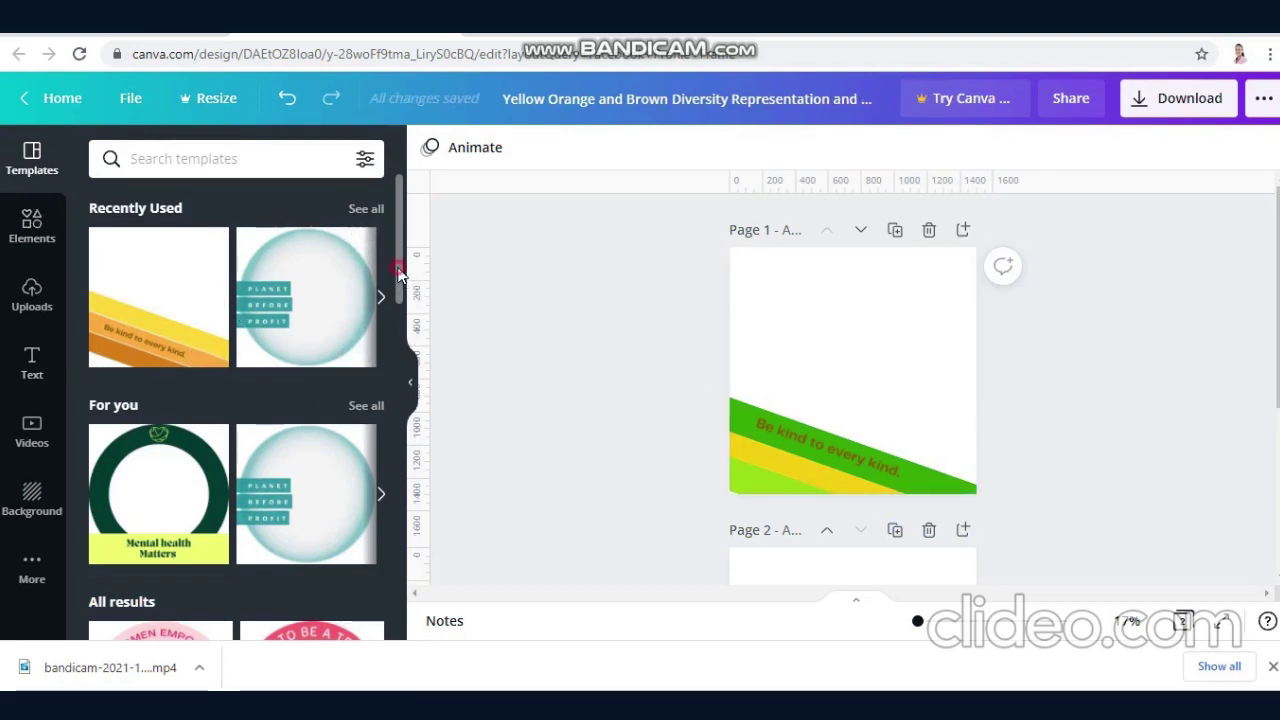
Upload the cut-out Emilio Aguinaldo portrait image from the Desktop folder "3rd blog" to the media uploads
{"action": "mouse_move", "coordinate": [398, 272]}
{"action": "left_mouse_down"}
{"action": "mouse_move", "coordinate": [398, 284]}
{"action": "mouse_move", "coordinate": [398, 268]}
{"action": "left_mouse_up"}
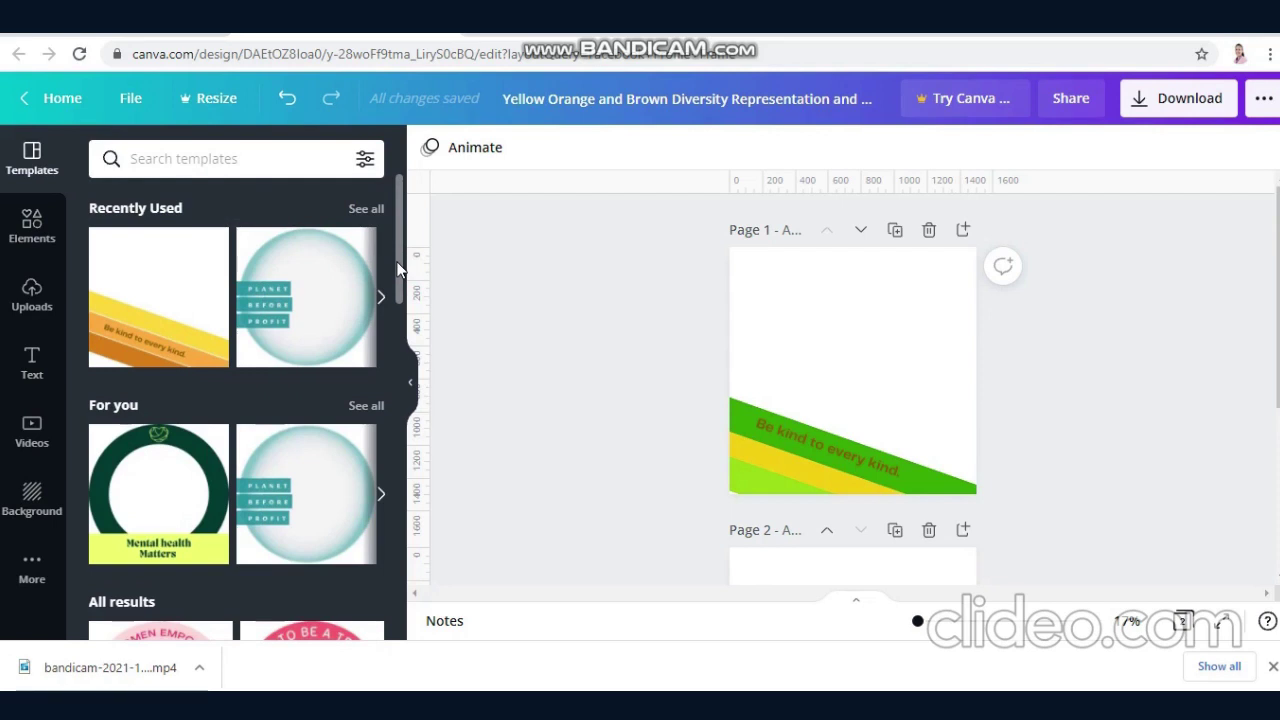
{"action": "left_click", "coordinate": [28, 296]}
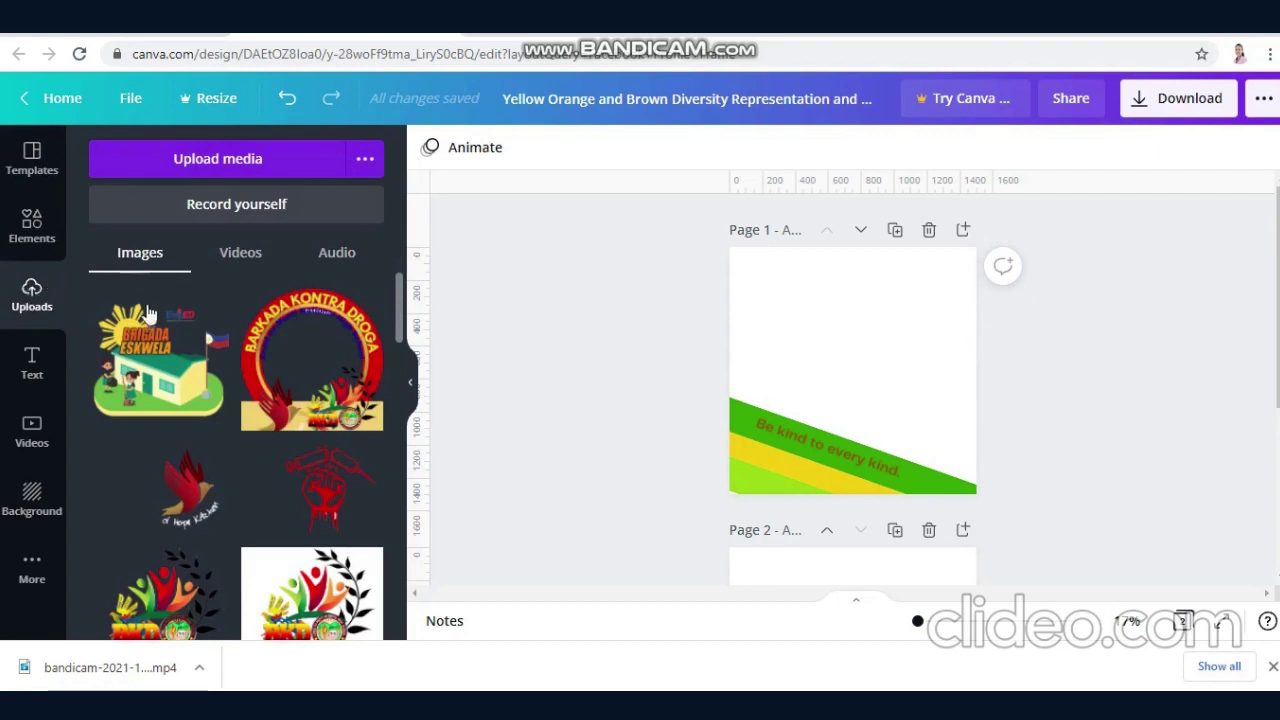
{"action": "left_click", "coordinate": [230, 163]}
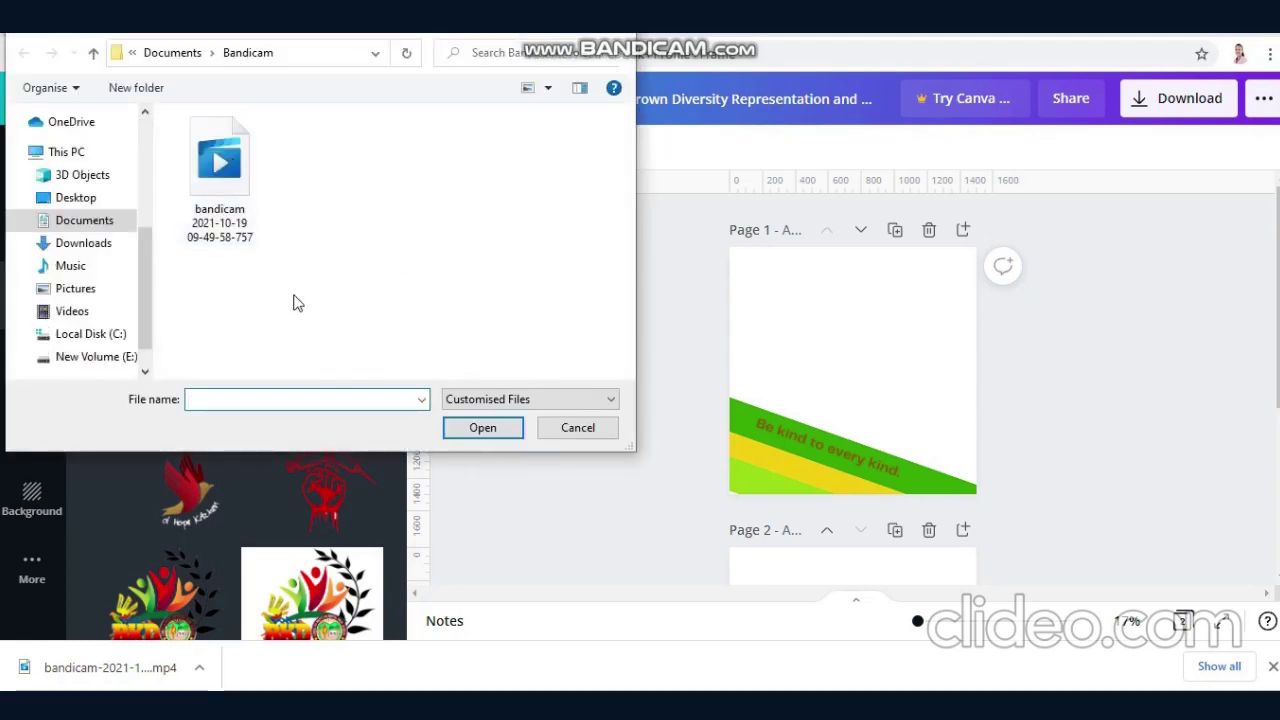
{"action": "left_click", "coordinate": [84, 243]}
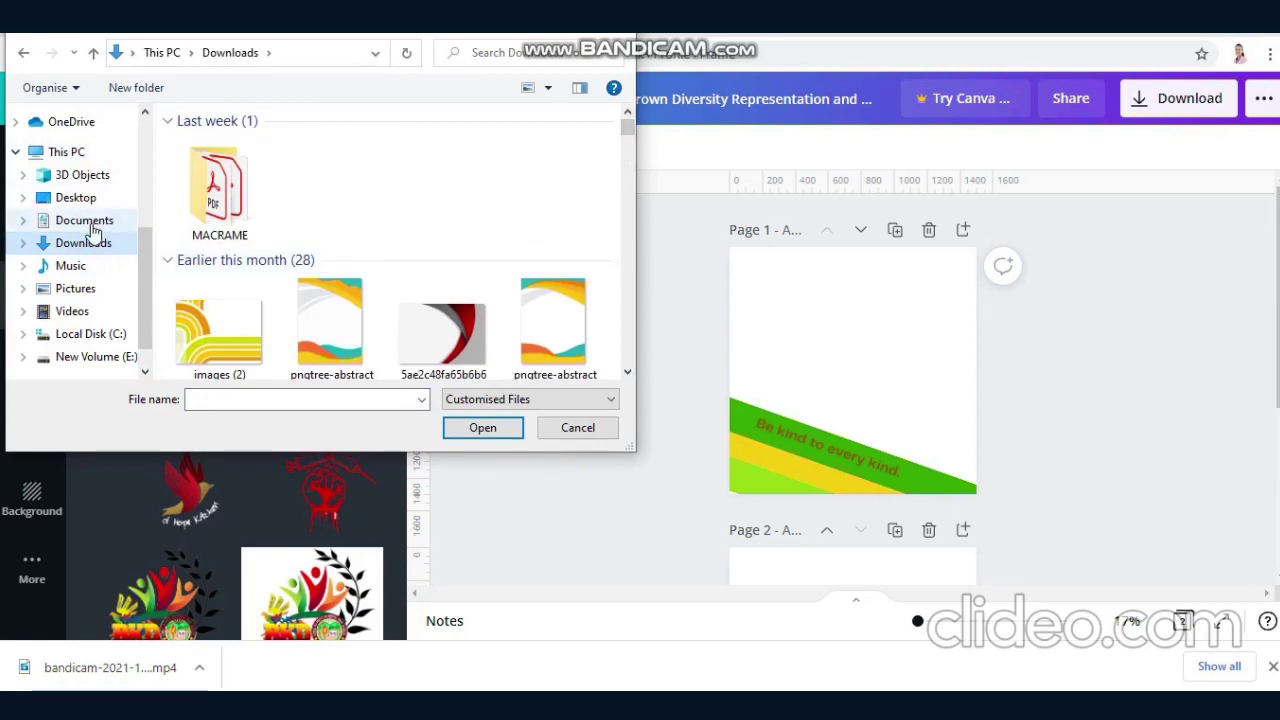
{"action": "left_click", "coordinate": [80, 199]}
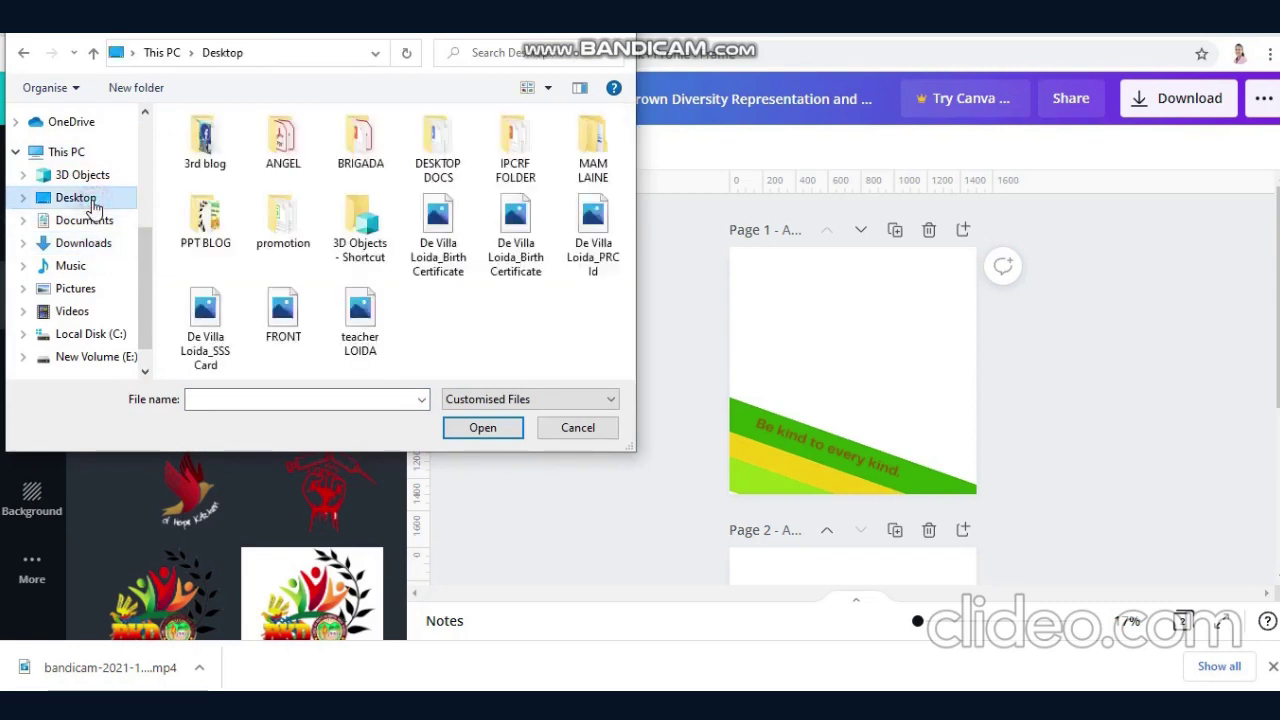
{"action": "left_click", "coordinate": [186, 148]}
{"action": "double_click", "coordinate": [186, 148]}
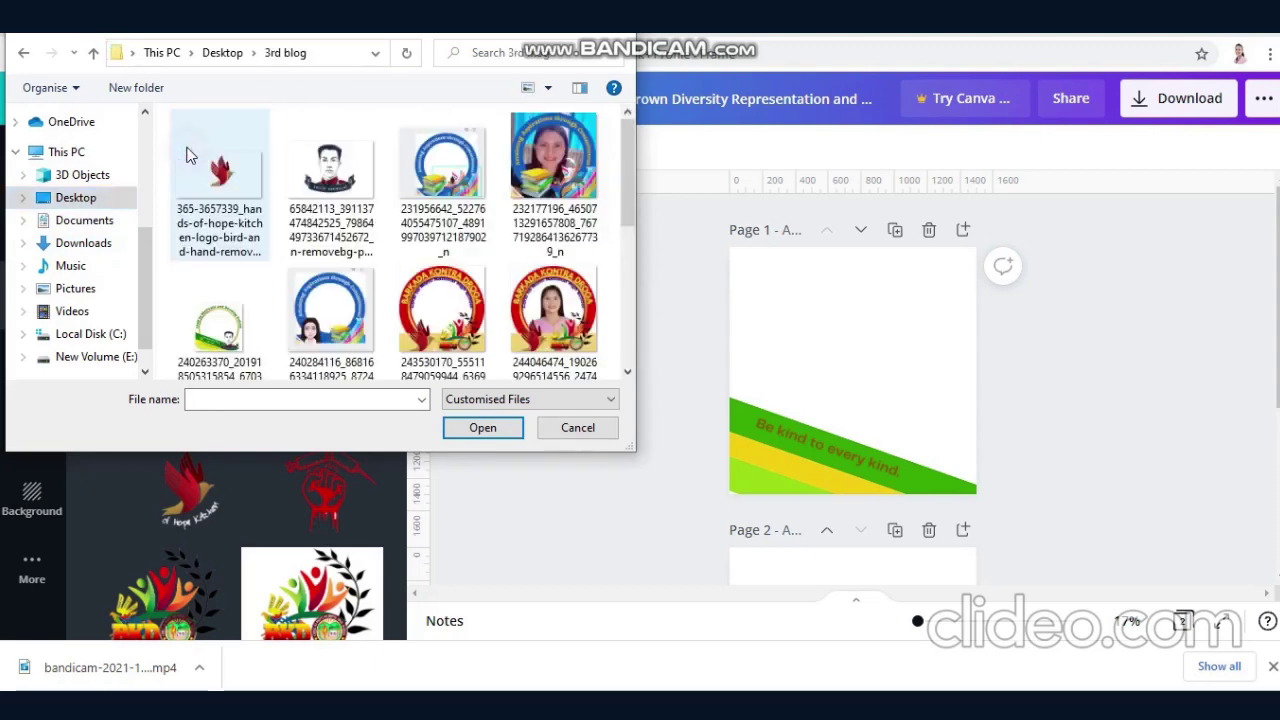
{"action": "double_click", "coordinate": [348, 183]}
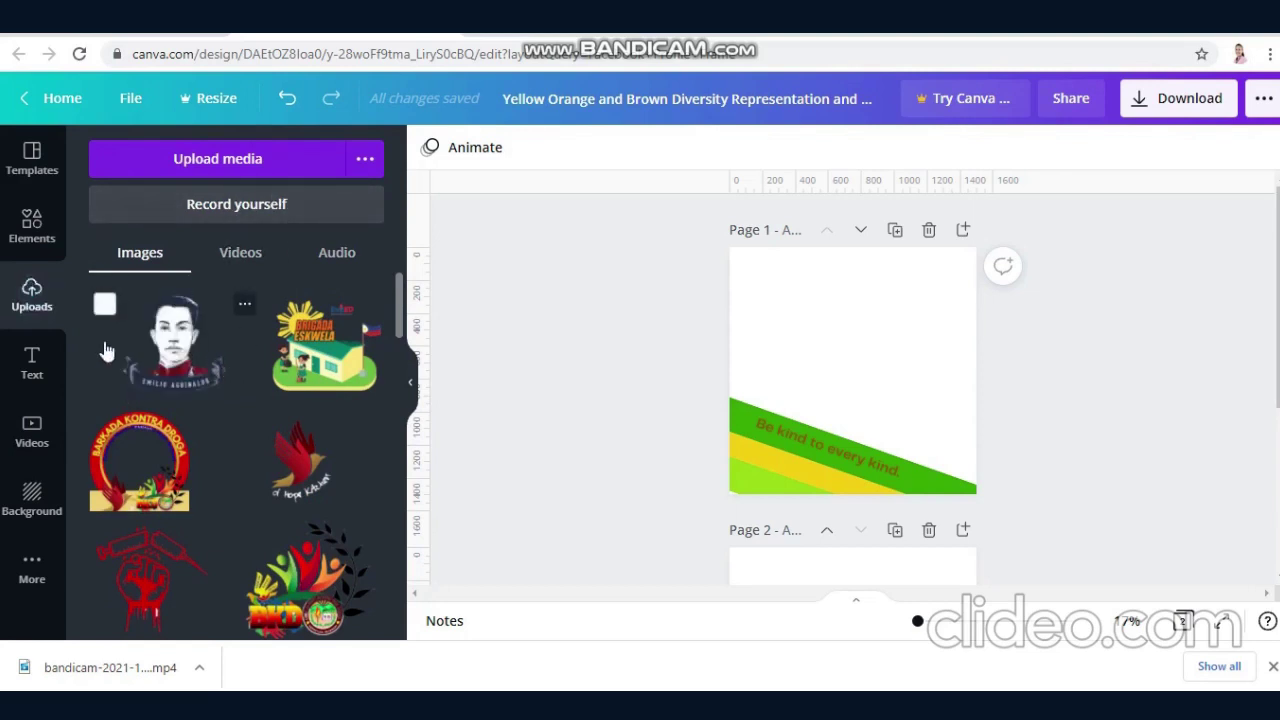
Add the recently used gold ring element to page 1 and enlarge it to fill most of the page
{"action": "left_click", "coordinate": [34, 229]}
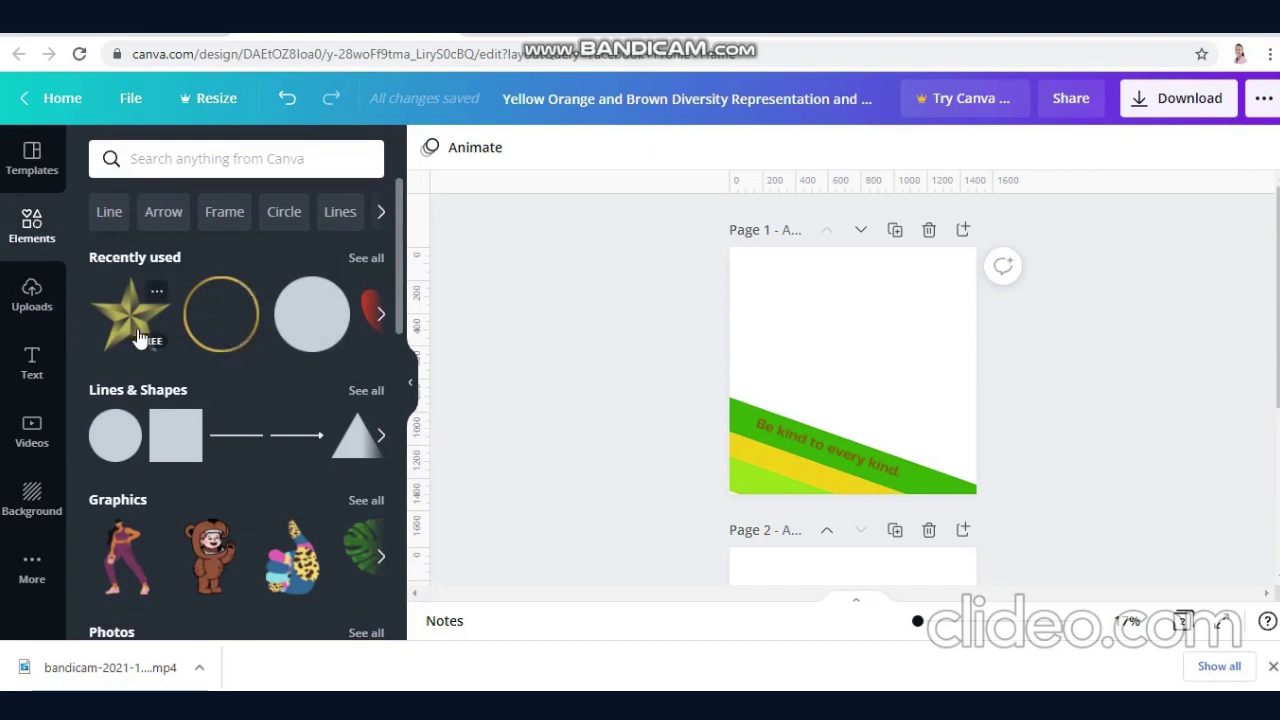
{"action": "left_click", "coordinate": [236, 340]}
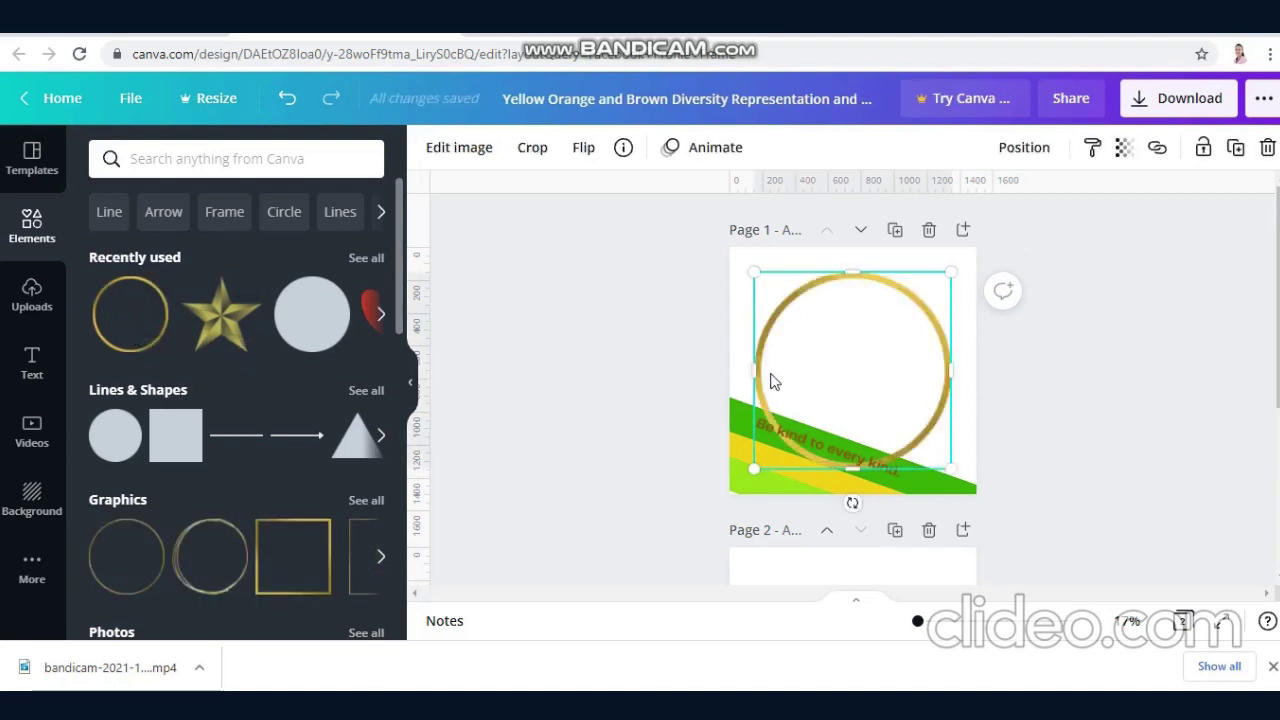
{"action": "left_click_drag", "start_coordinate": [752, 470], "coordinate": [740, 483]}
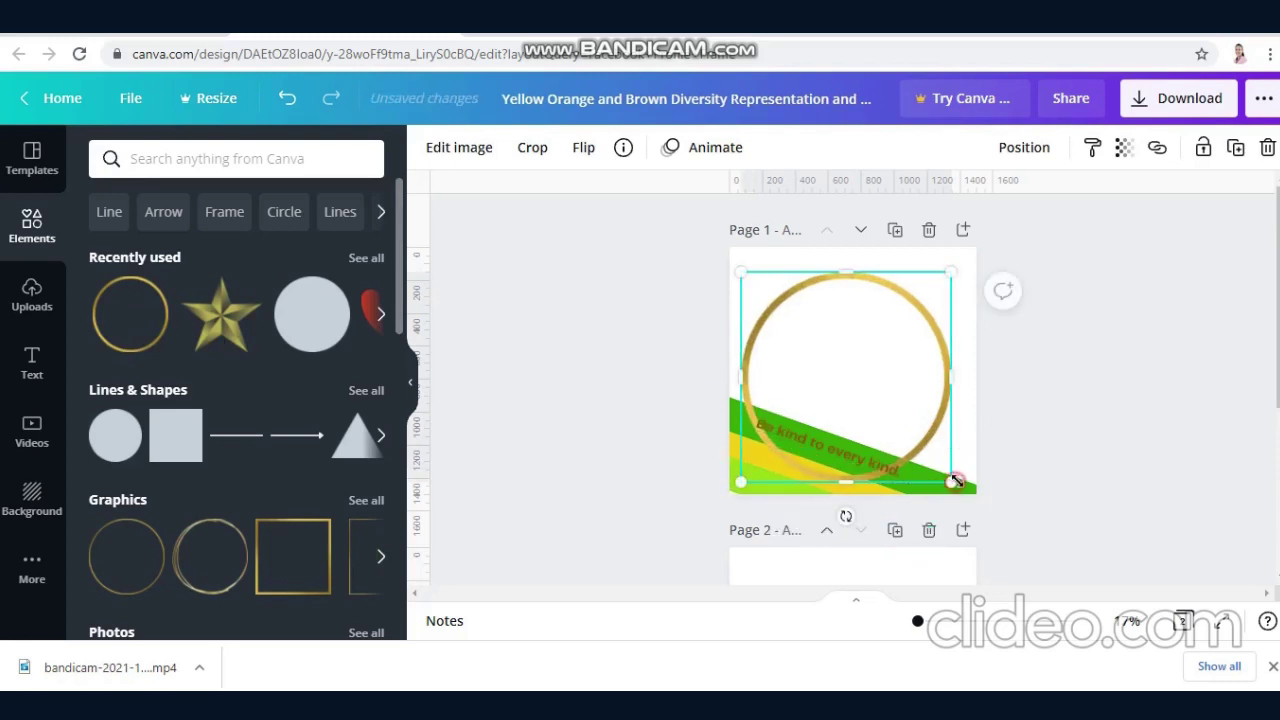
{"action": "left_click_drag", "start_coordinate": [957, 484], "coordinate": [958, 488]}
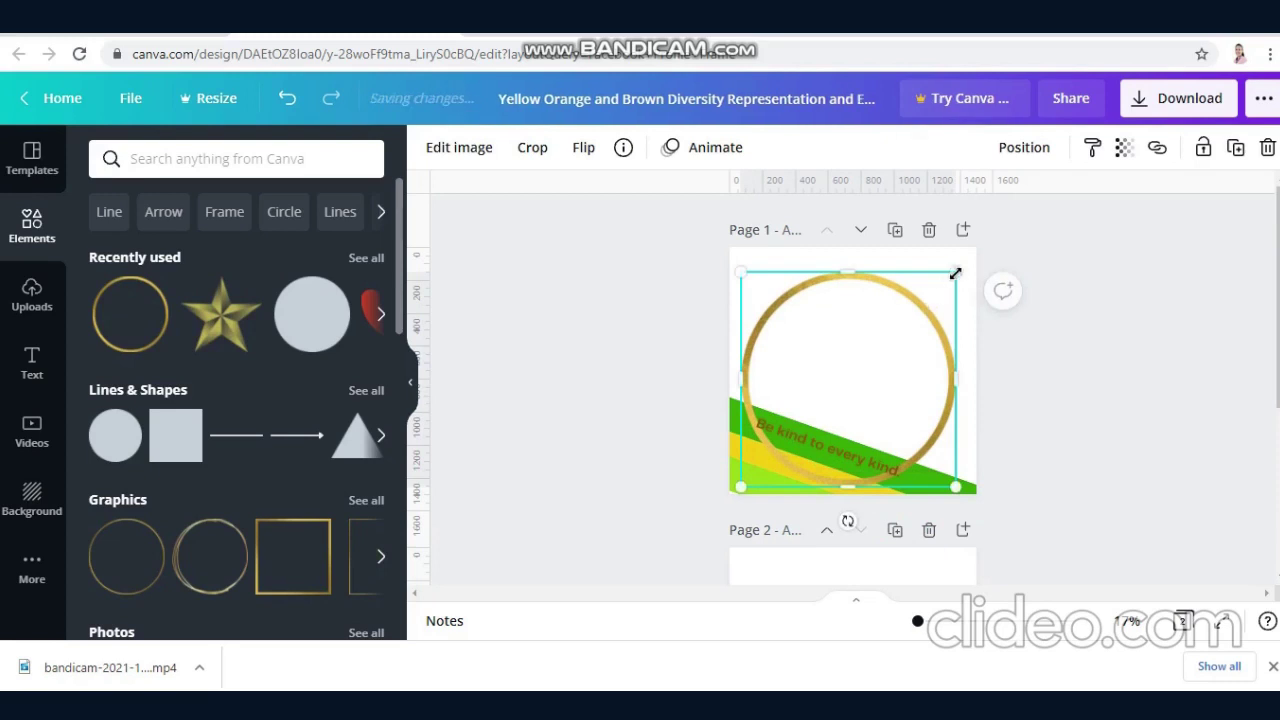
{"action": "left_click_drag", "start_coordinate": [957, 271], "coordinate": [957, 260]}
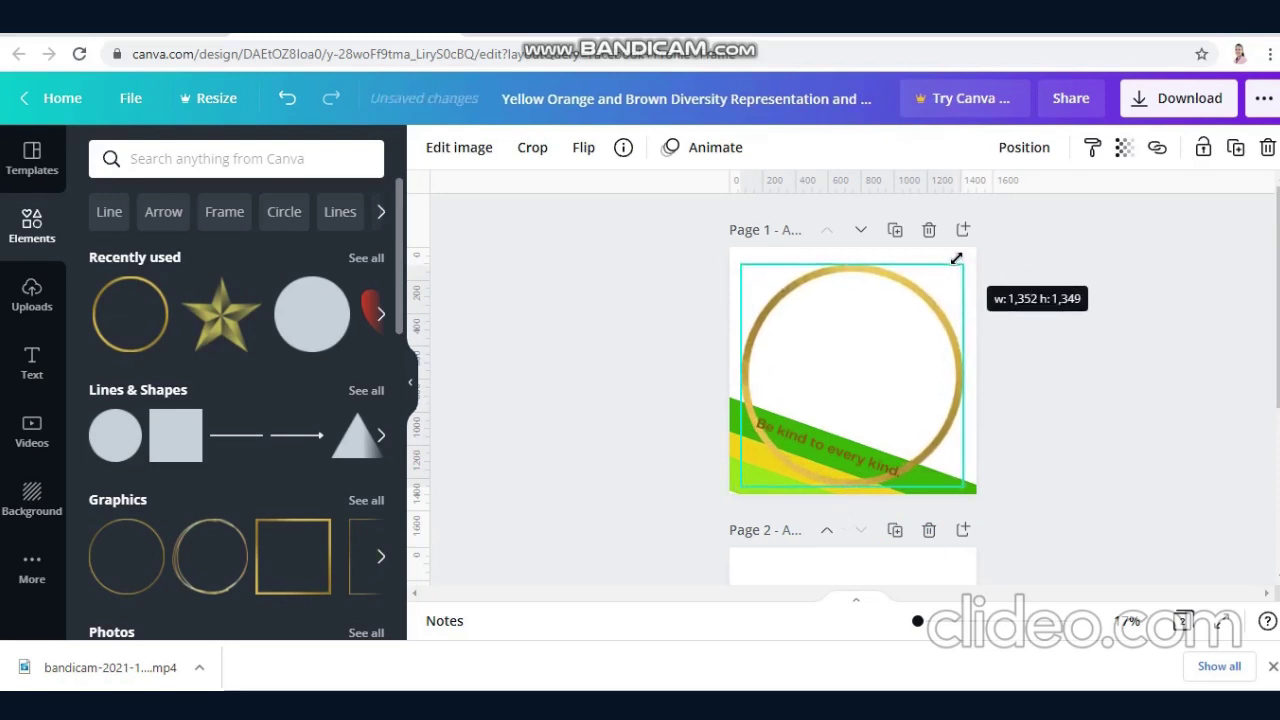
{"action": "left_click_drag", "start_coordinate": [743, 489], "coordinate": [746, 483]}
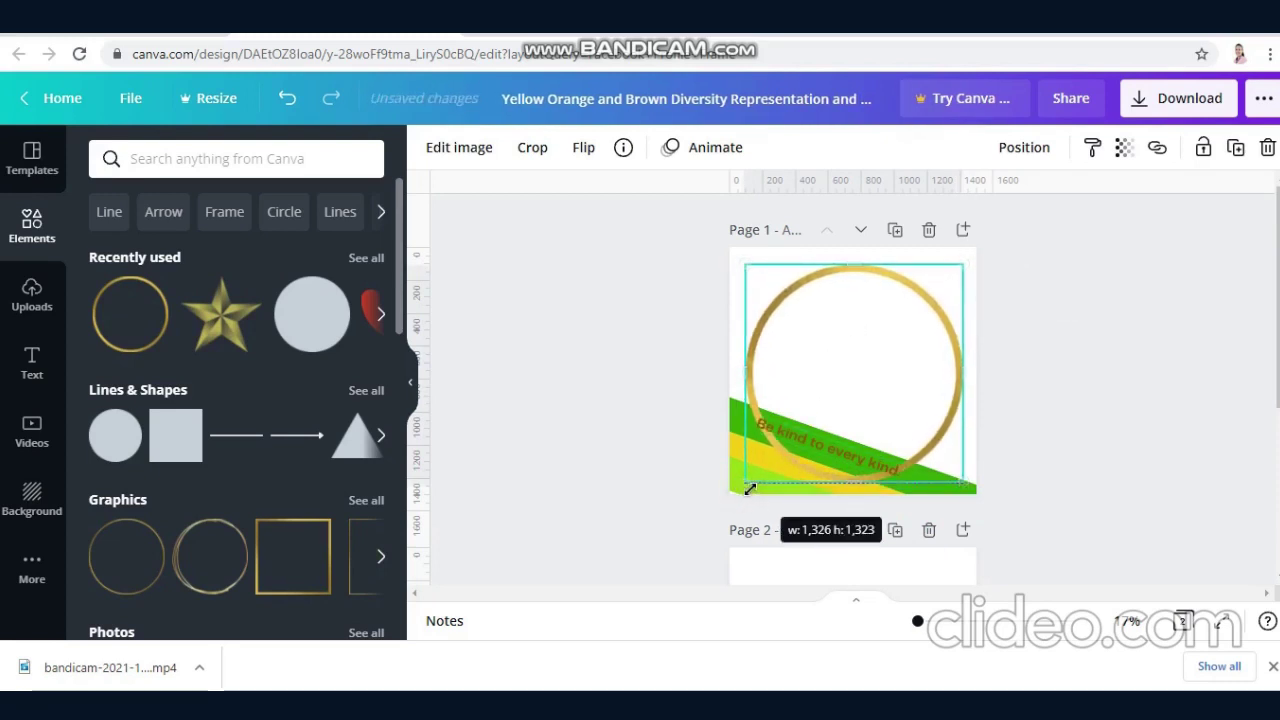
{"action": "left_click_drag", "start_coordinate": [953, 481], "coordinate": [952, 480]}
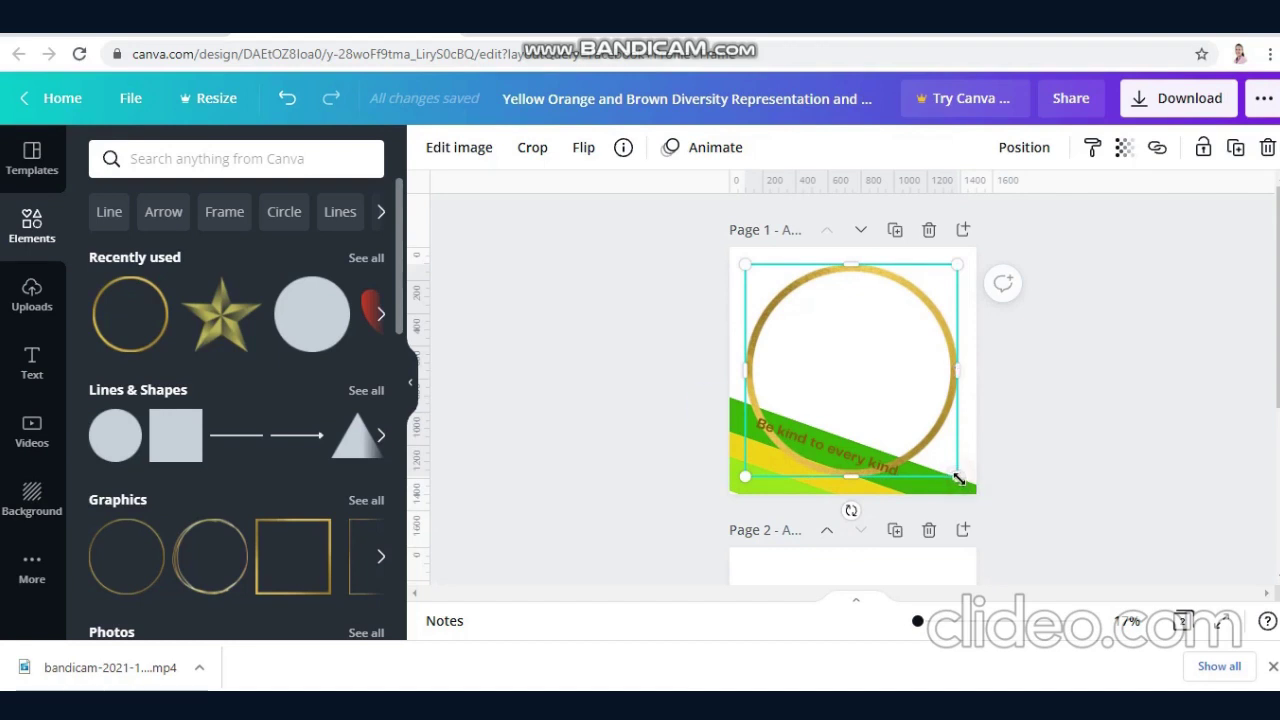
{"action": "left_click_drag", "start_coordinate": [957, 480], "coordinate": [955, 477]}
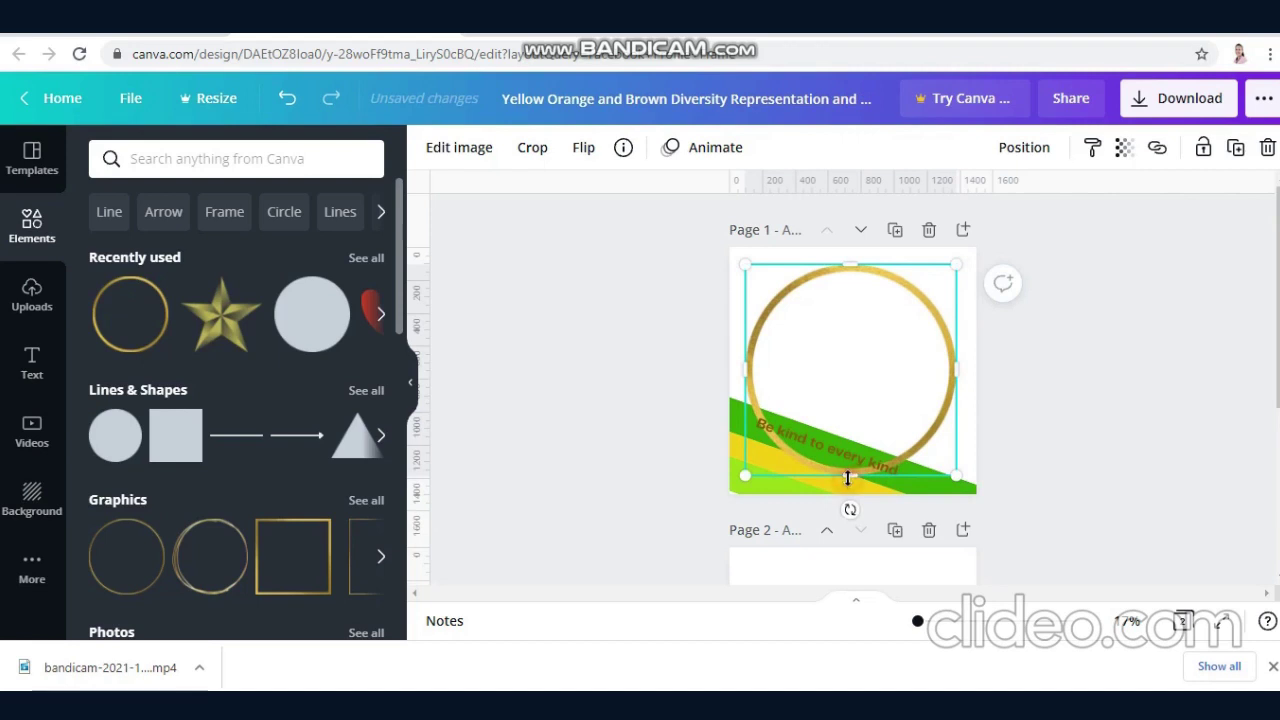
{"action": "left_click_drag", "start_coordinate": [847, 478], "coordinate": [847, 482]}
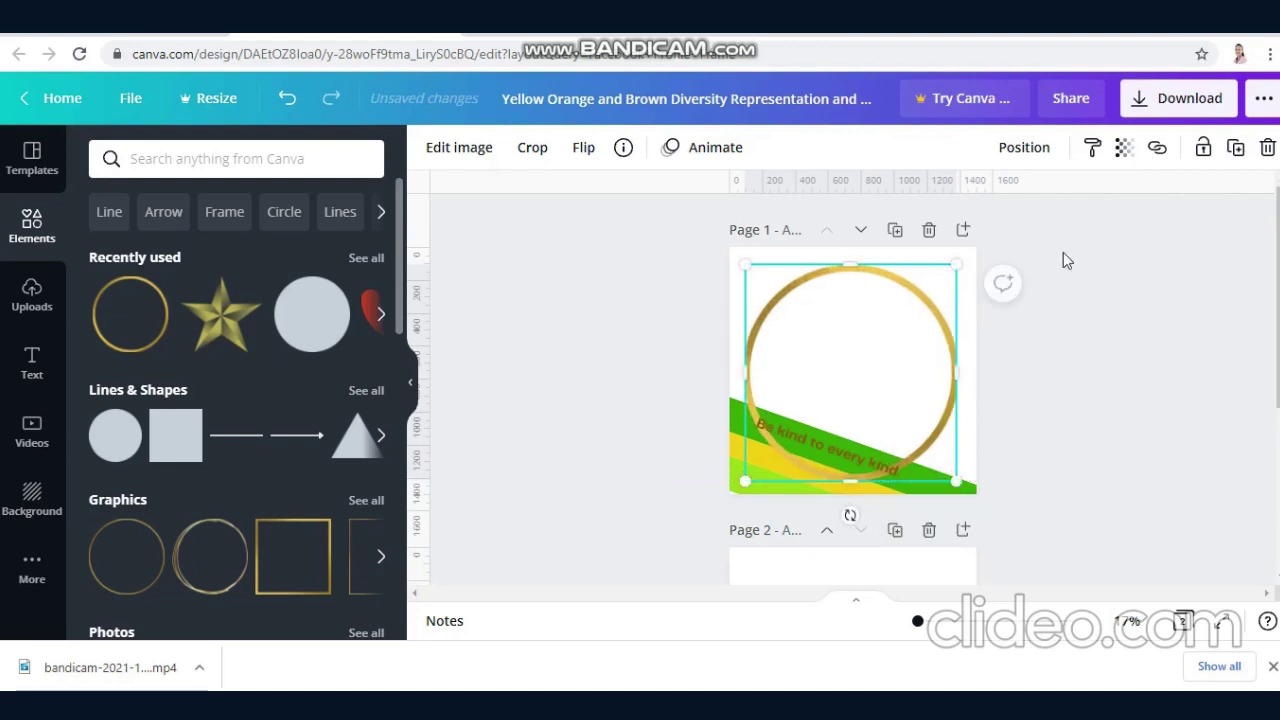
Send the gold ring to the back, behind the diagonal bands and the text
{"action": "left_click", "coordinate": [1024, 148]}
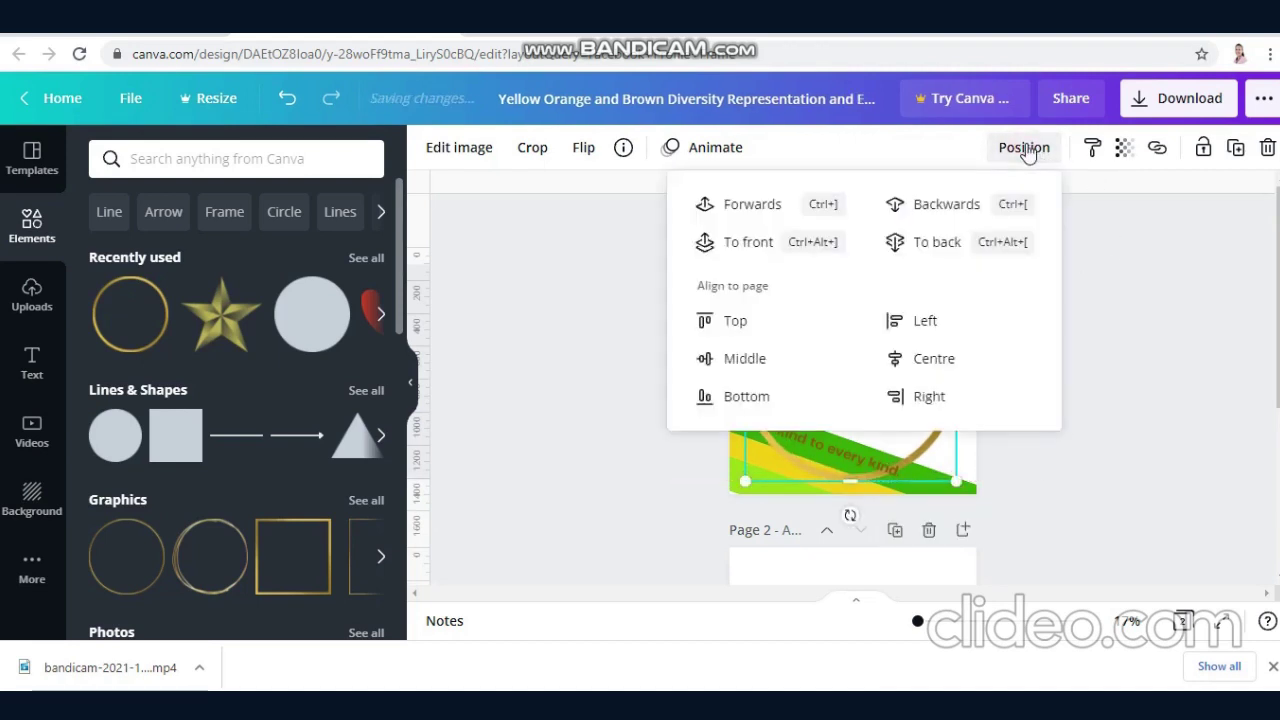
{"action": "left_click", "coordinate": [957, 206]}
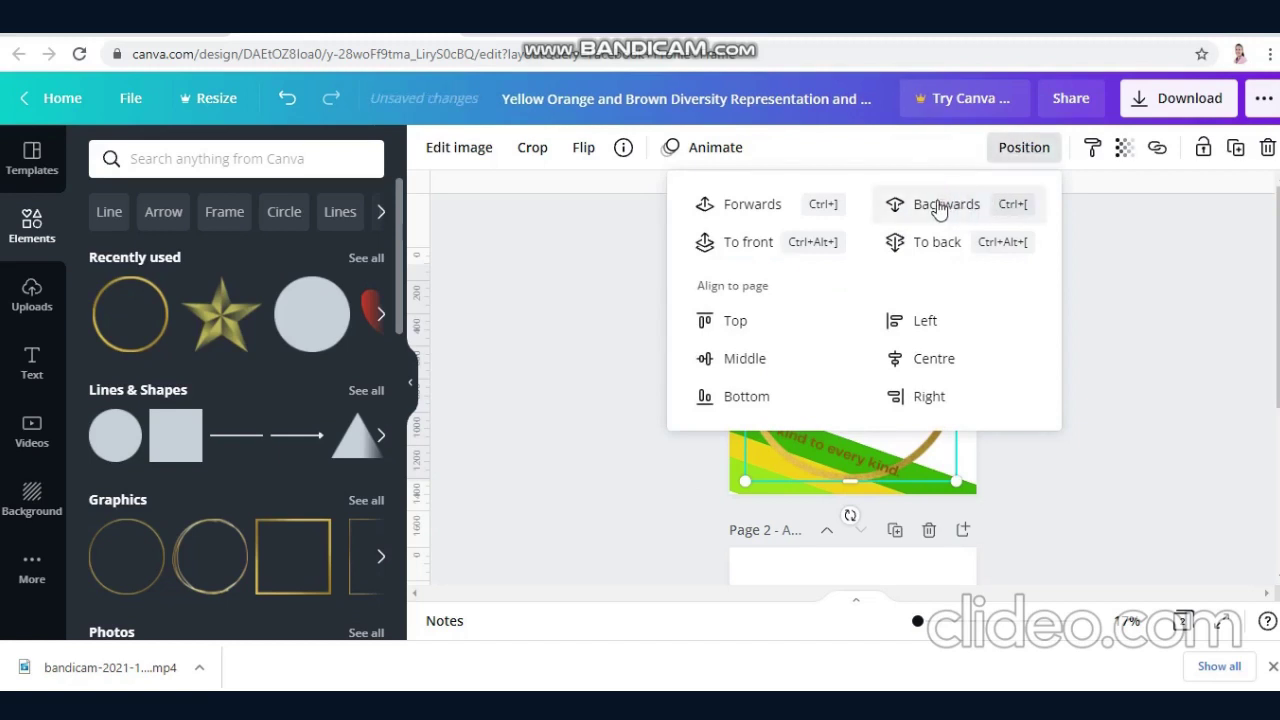
{"action": "left_click", "coordinate": [930, 243]}
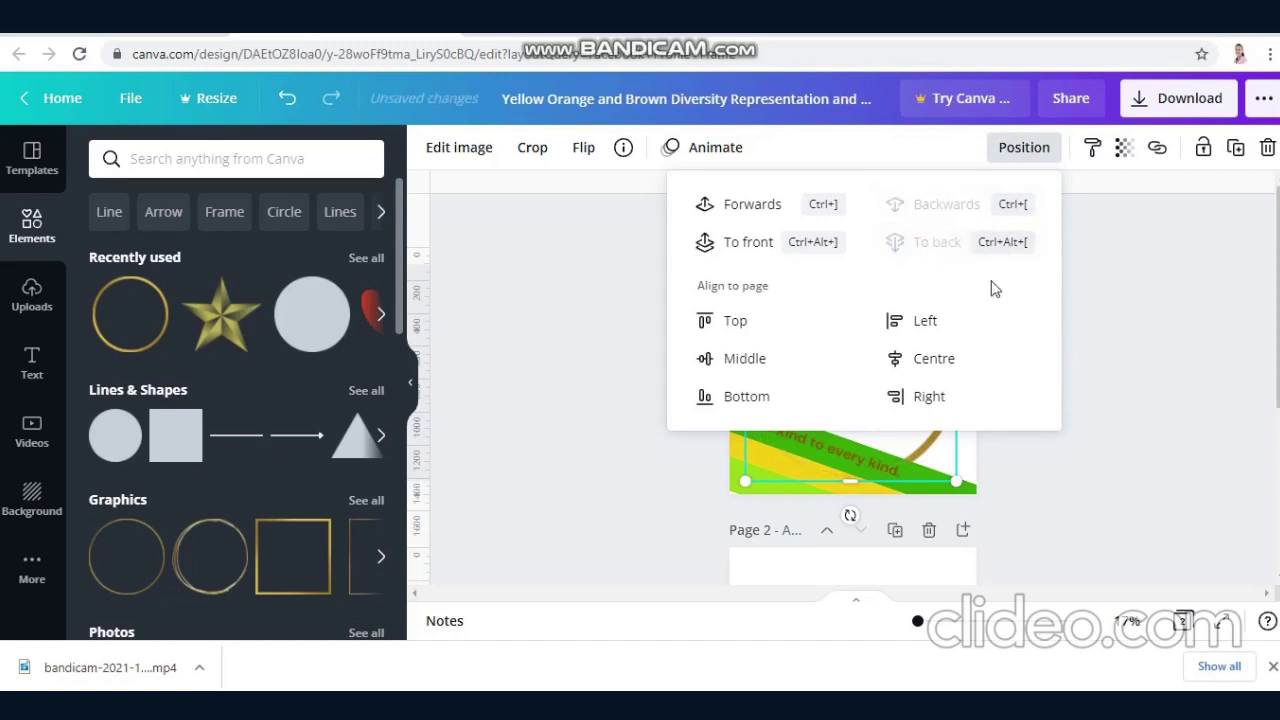
{"action": "left_click", "coordinate": [1128, 441]}
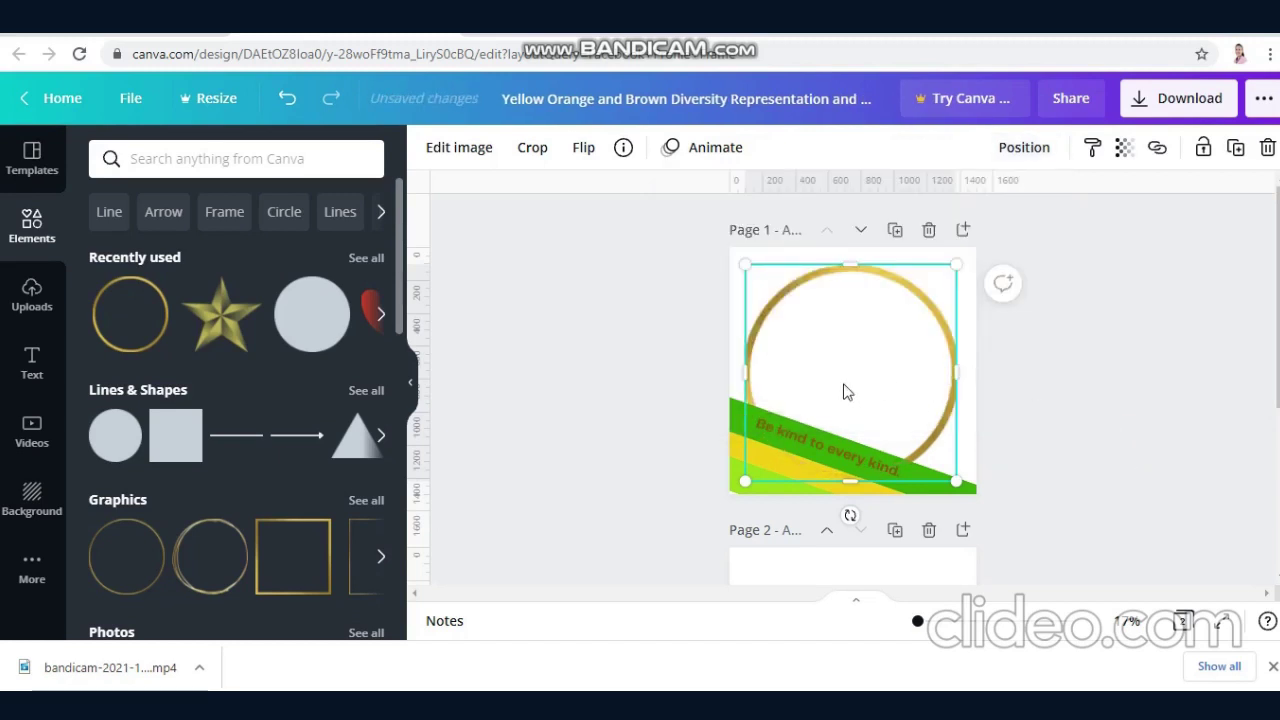
{"action": "left_click", "coordinate": [1120, 391]}
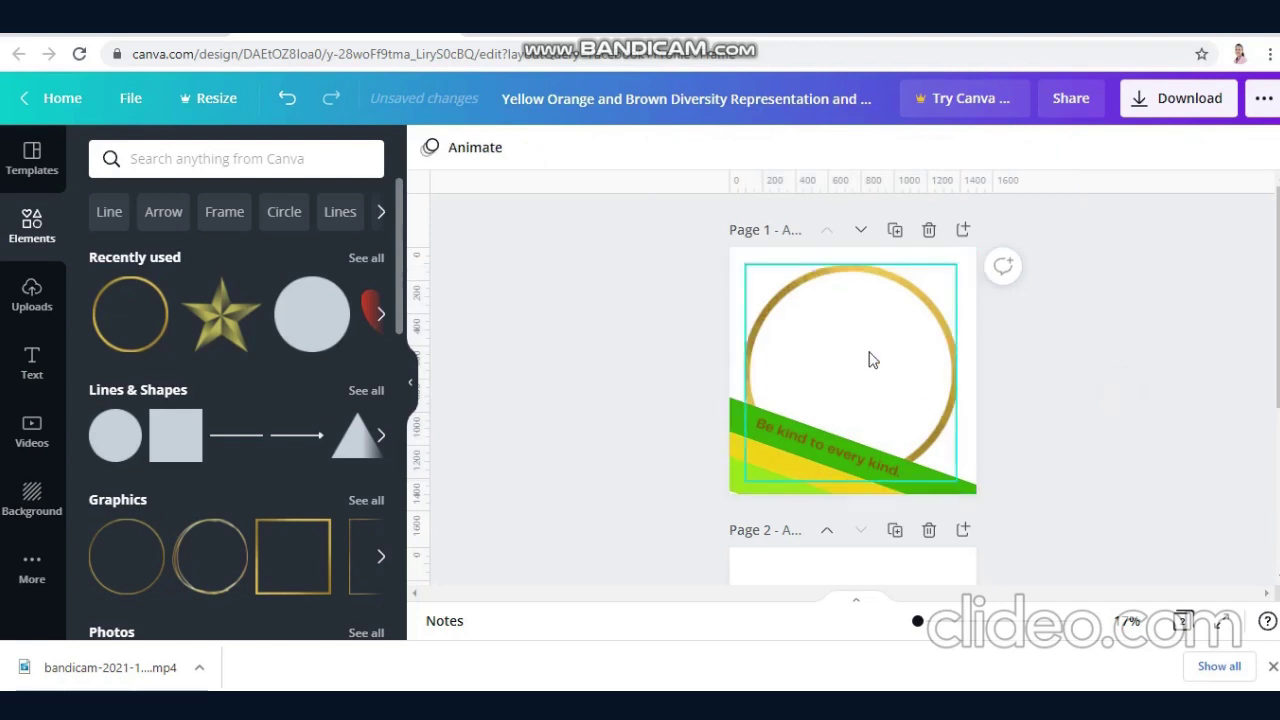
Resize the gold ring on page 1 to about 1,221 wide by 1,219 high, roughly centred horizontally
{"action": "left_click", "coordinate": [749, 367]}
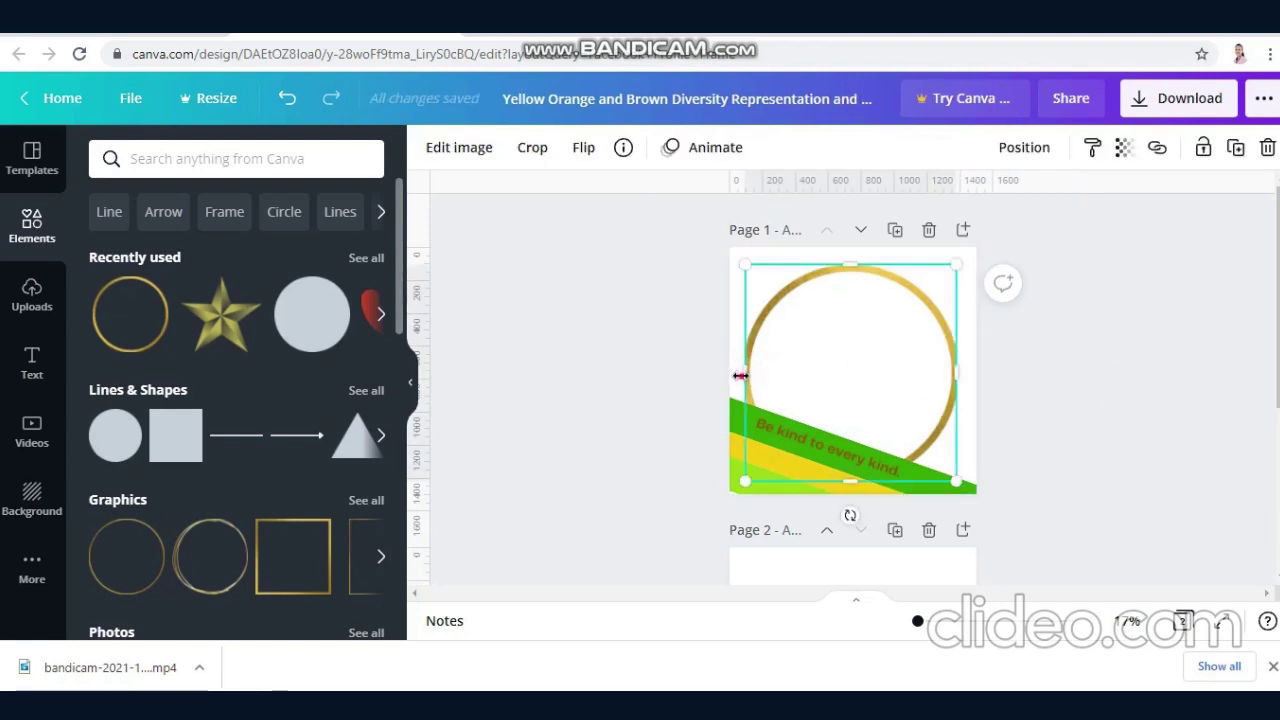
{"action": "left_click_drag", "start_coordinate": [740, 376], "coordinate": [736, 376]}
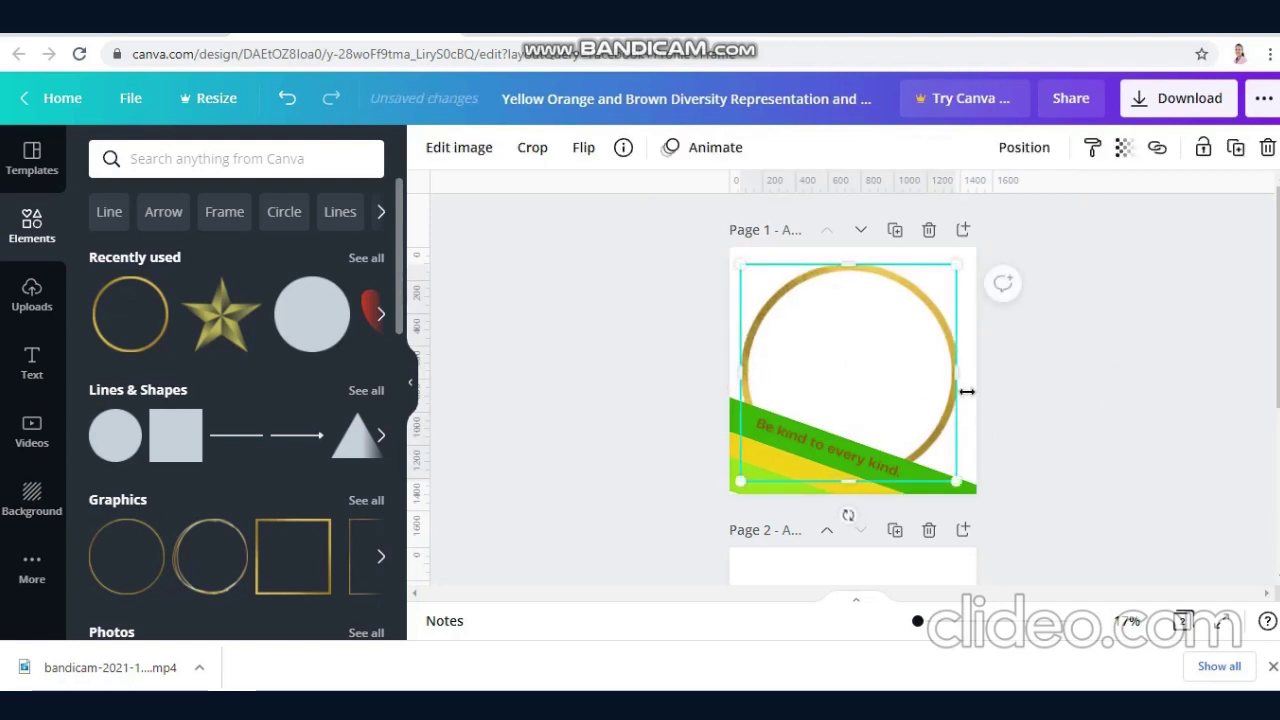
{"action": "left_click_drag", "start_coordinate": [957, 374], "coordinate": [962, 377]}
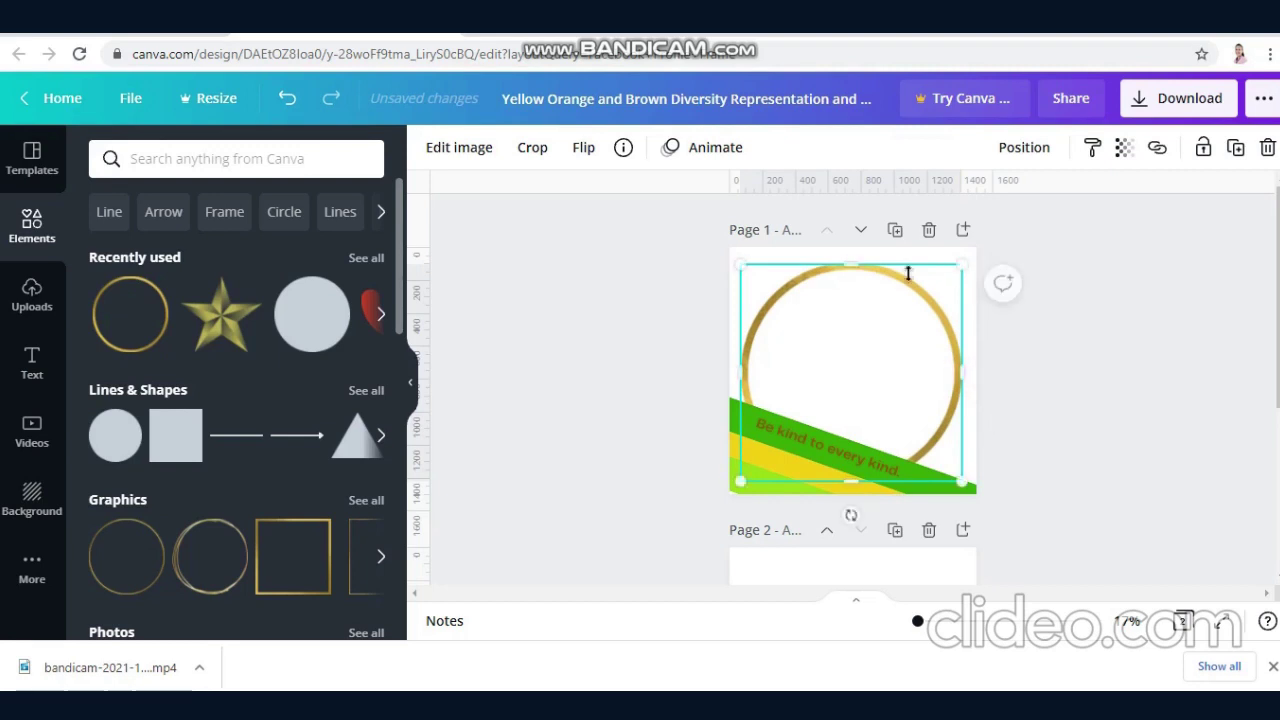
{"action": "left_click_drag", "start_coordinate": [866, 268], "coordinate": [864, 260]}
{"action": "left_click_drag", "start_coordinate": [962, 262], "coordinate": [955, 273]}
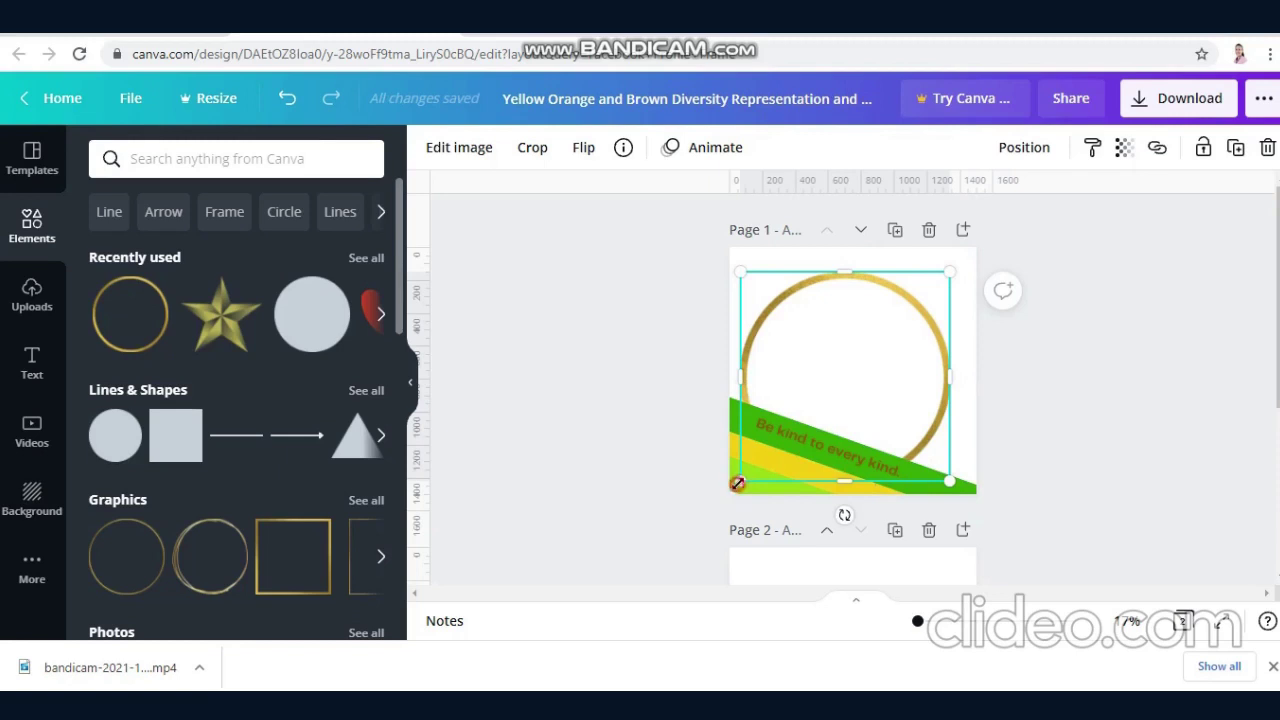
{"action": "left_click_drag", "start_coordinate": [737, 483], "coordinate": [748, 477]}
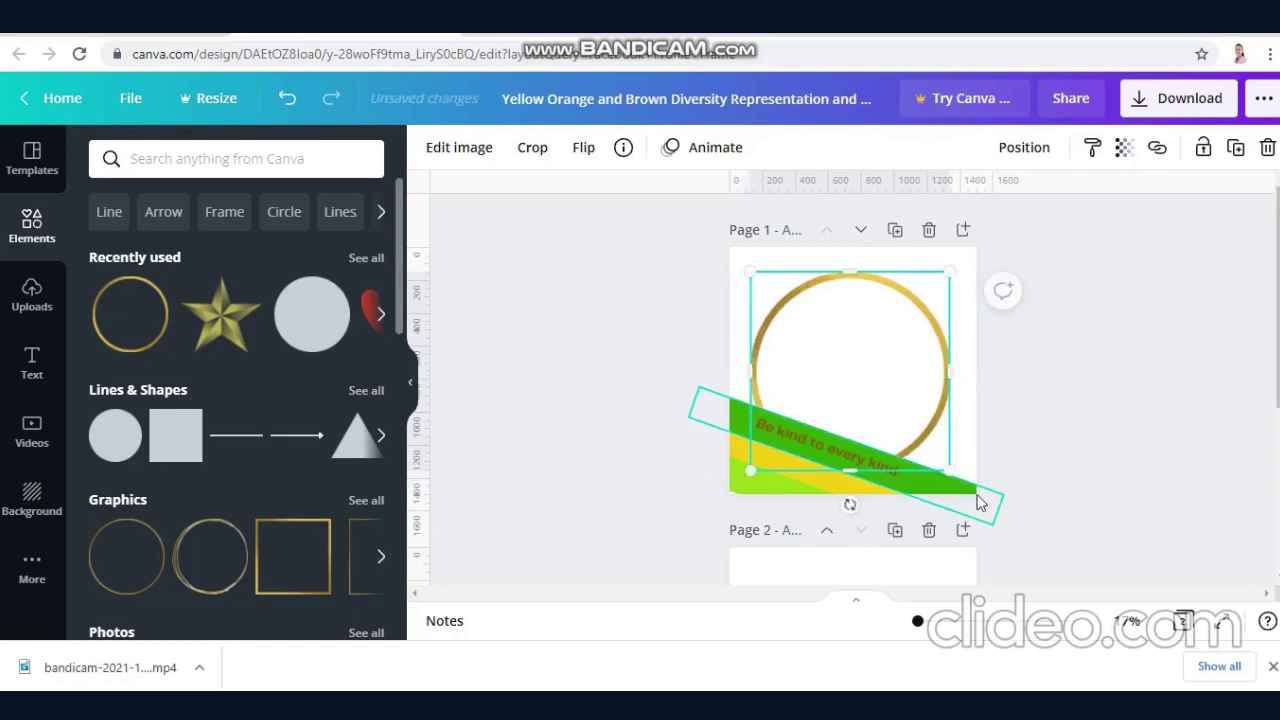
{"action": "left_click_drag", "start_coordinate": [953, 471], "coordinate": [1029, 469]}
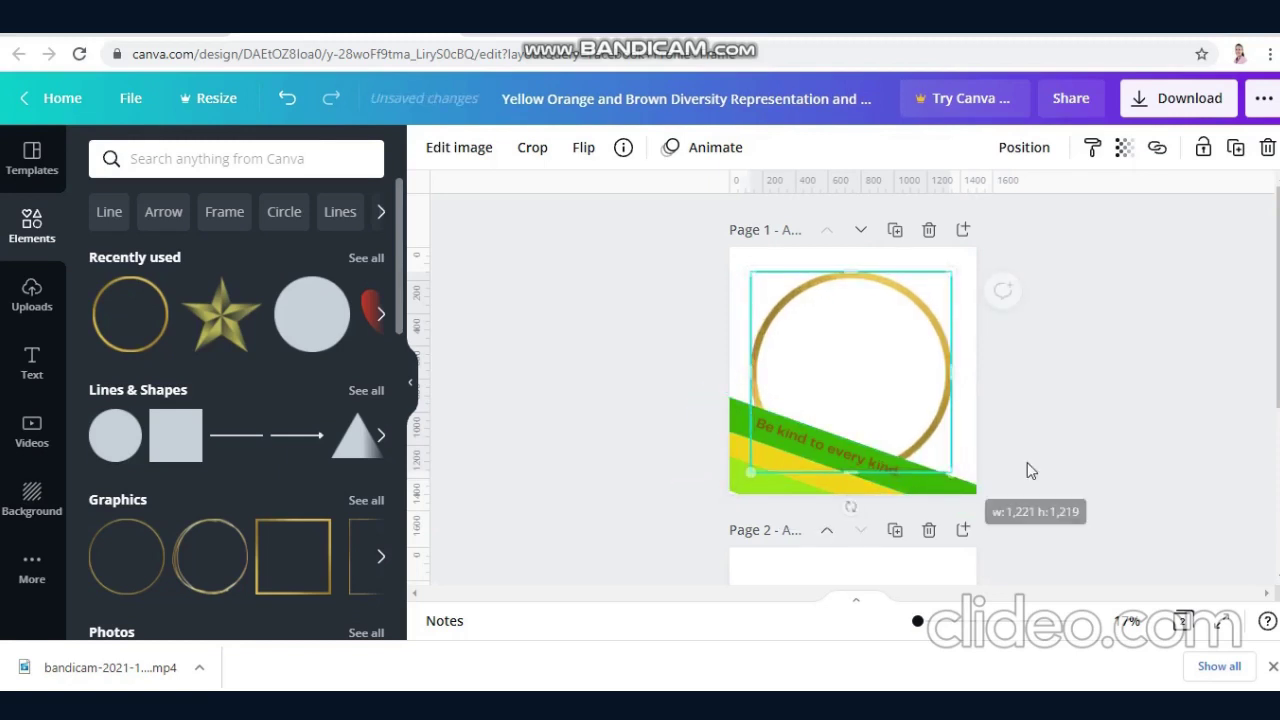
Add a subheading to page 1 reading "Lead to Motivate and Develop Values"
{"action": "left_click", "coordinate": [1178, 348]}
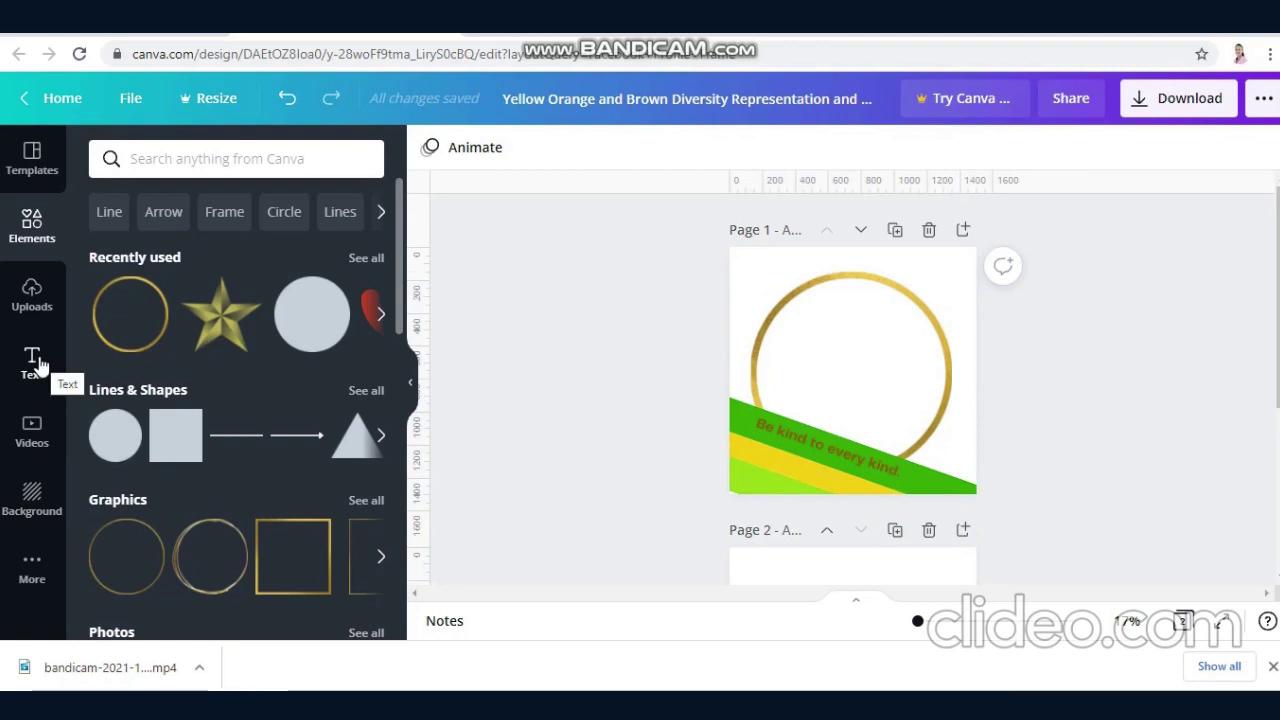
{"action": "left_click", "coordinate": [38, 364]}
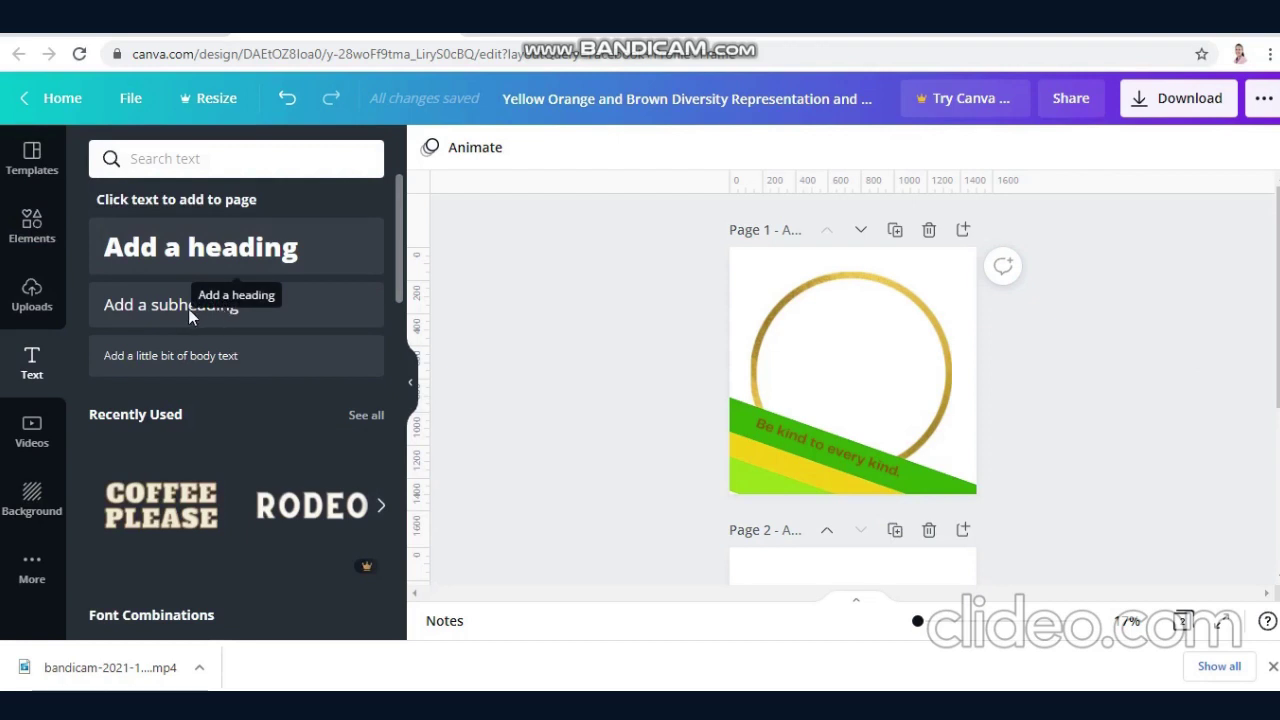
{"action": "left_click", "coordinate": [183, 316]}
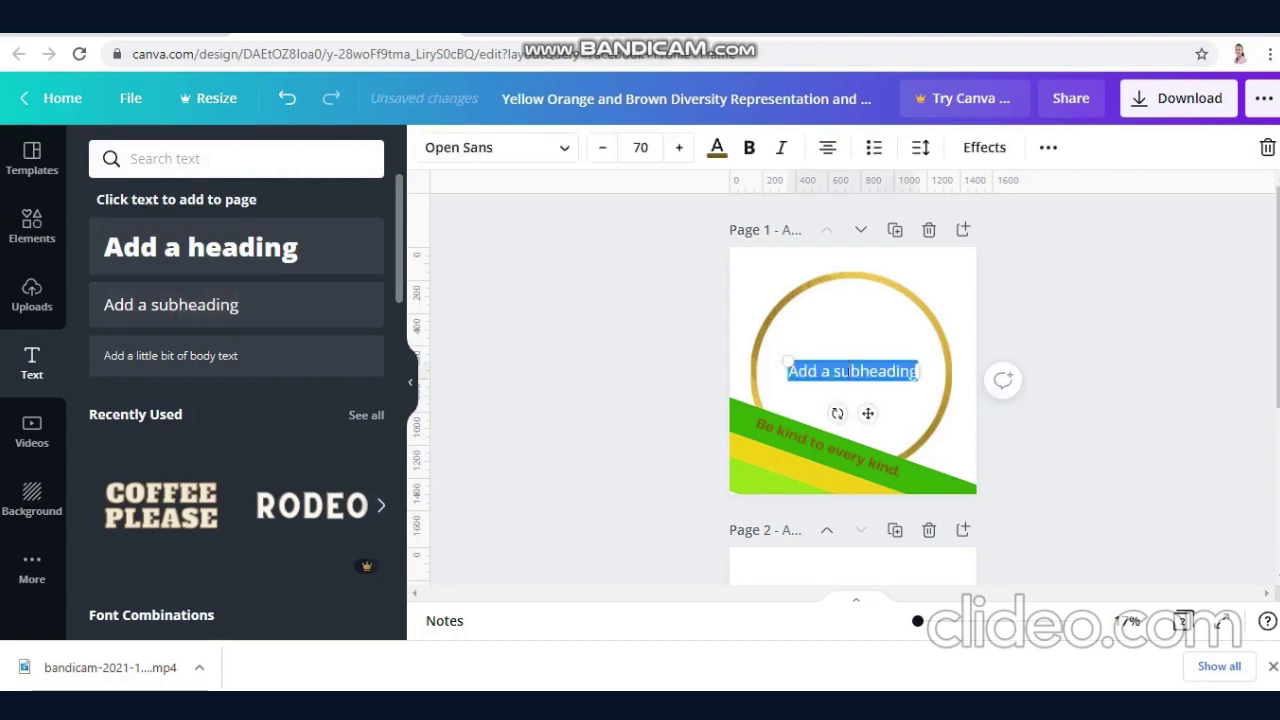
{"action": "key", "text": "BackSpace"}
{"action": "type", "text": "Lea"}
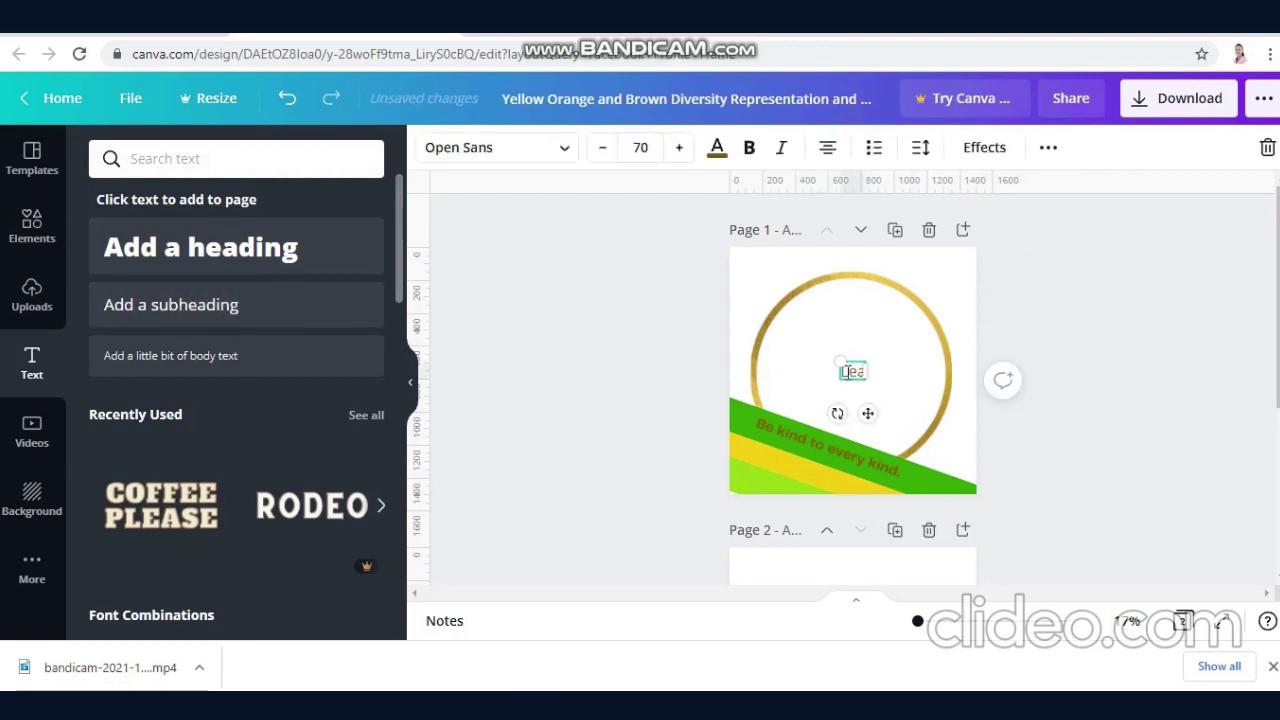
{"action": "type", "text": "d"}
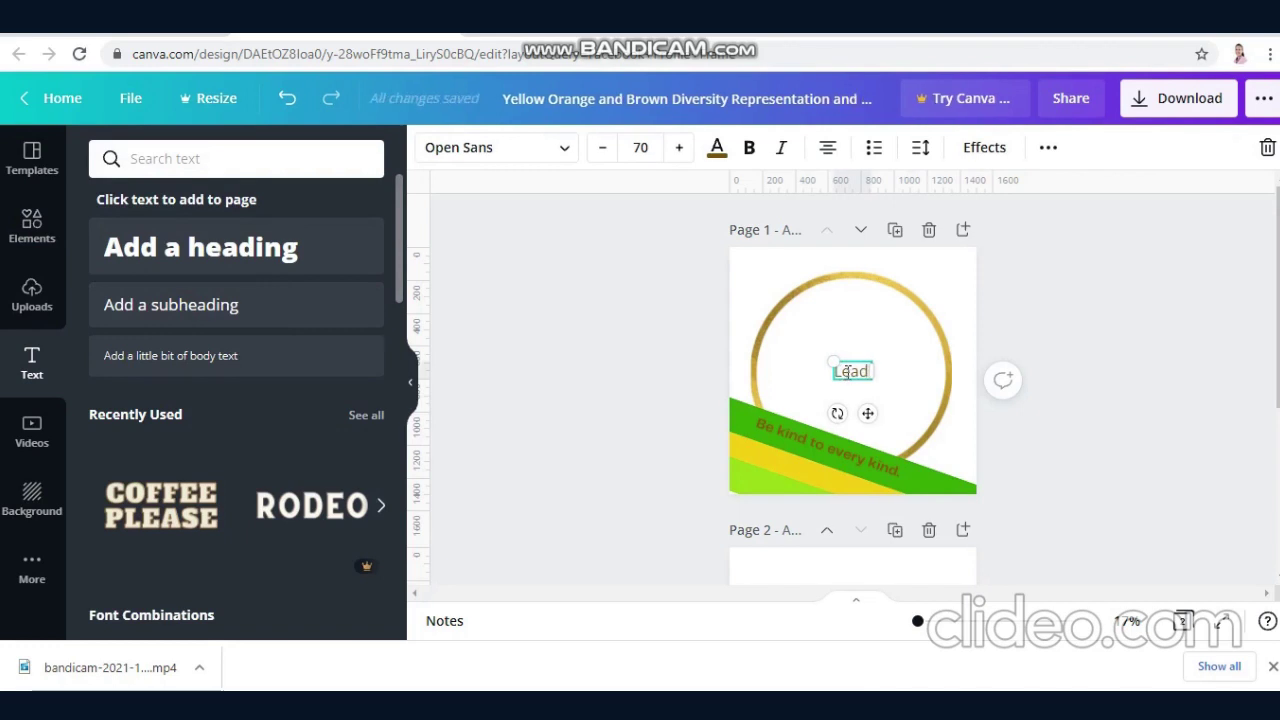
{"action": "type", "text": "to M"}
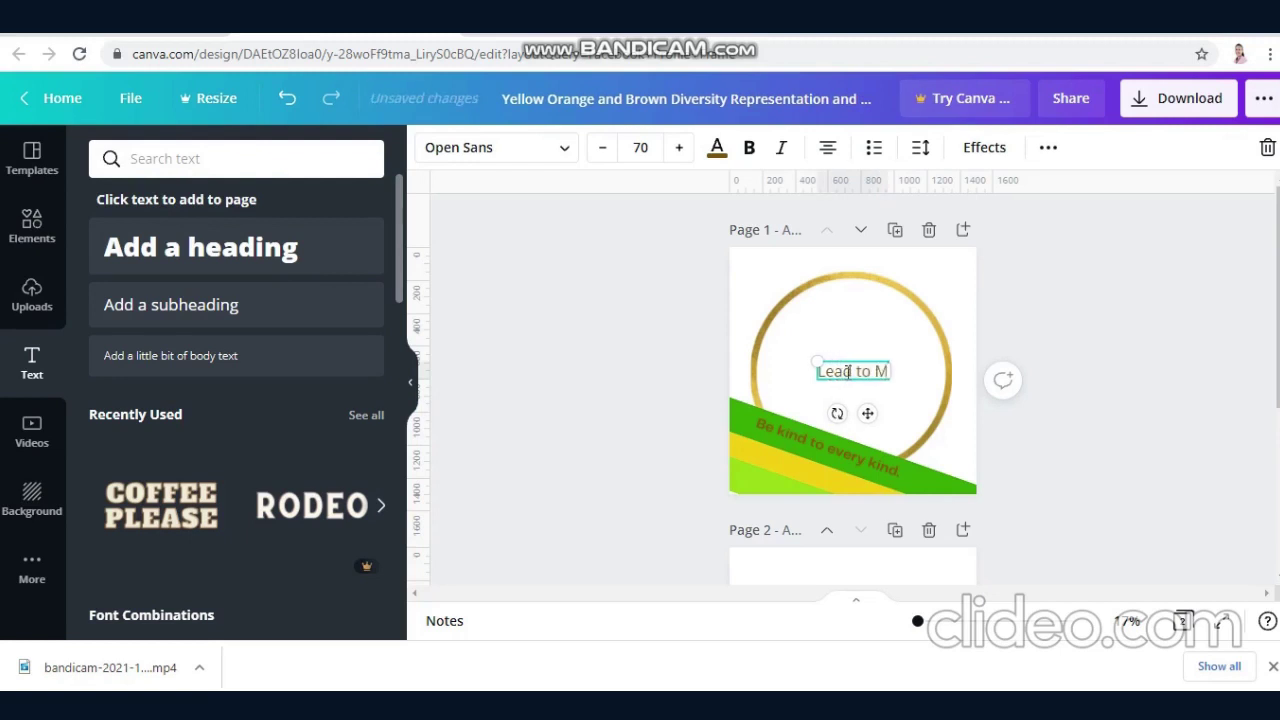
{"action": "type", "text": "Otivate an"}
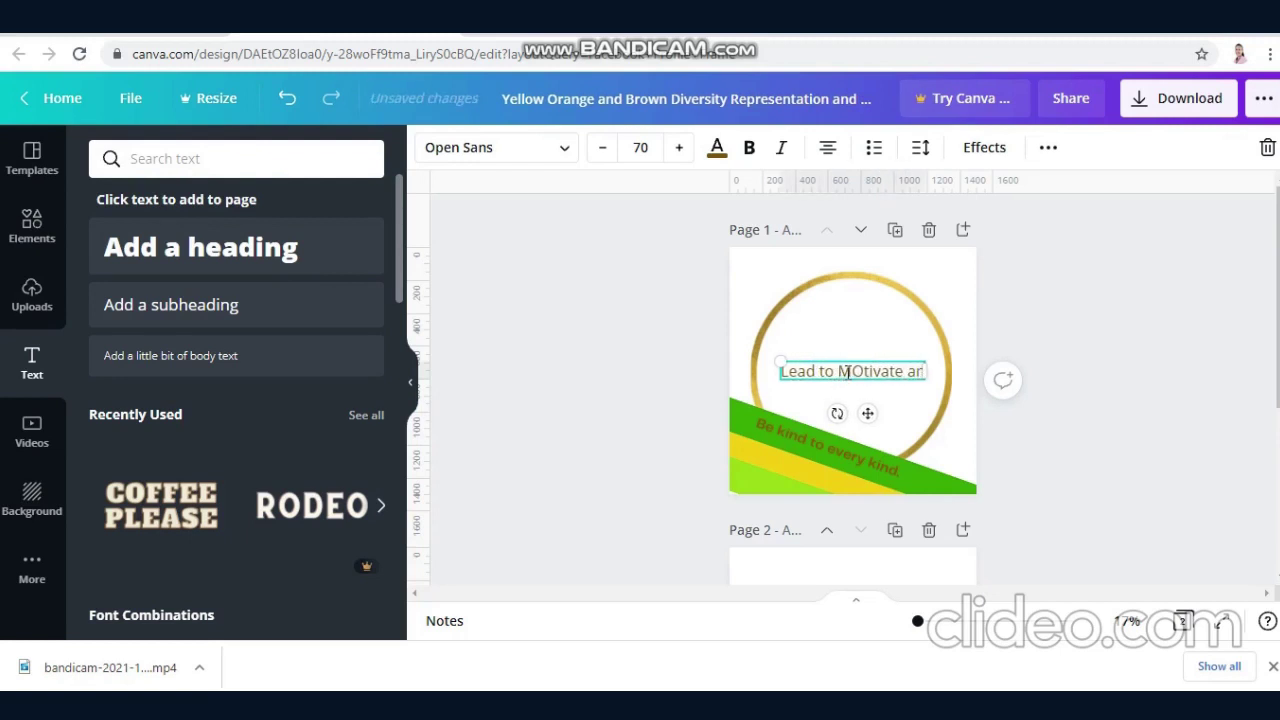
{"action": "type", "text": "d DE"}
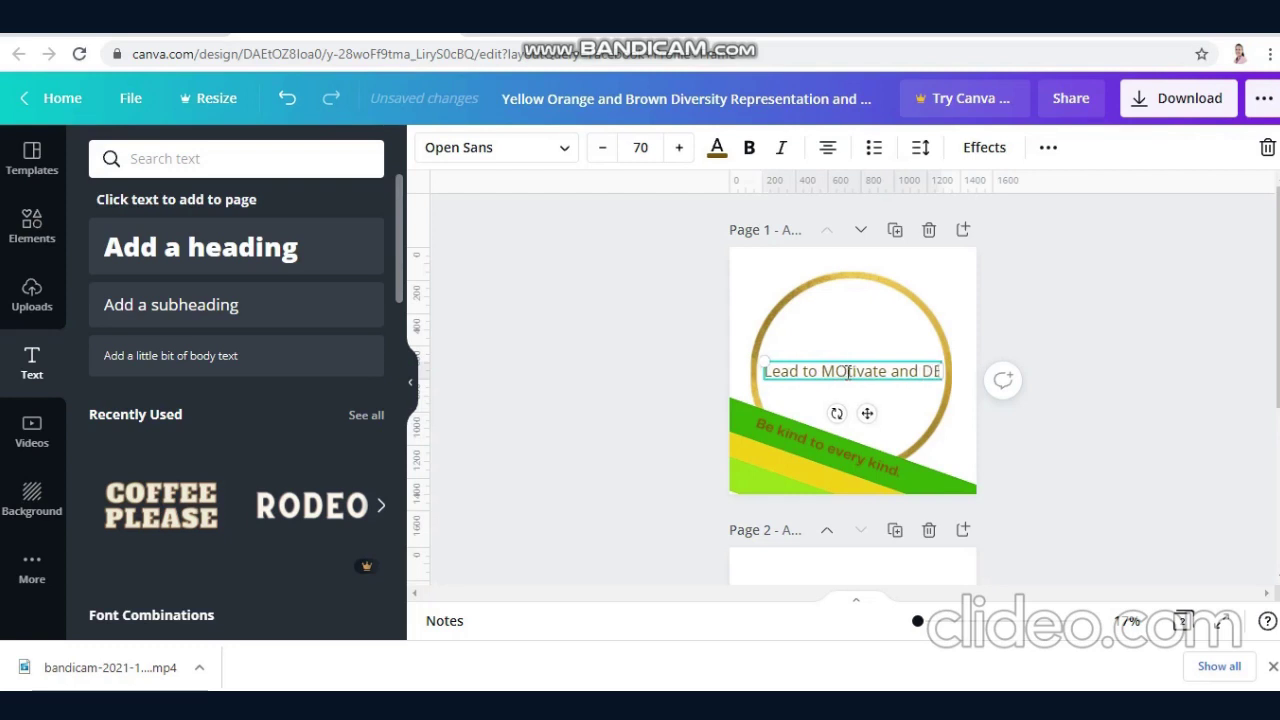
{"action": "key", "text": "BackSpace"}
{"action": "type", "text": "eve"}
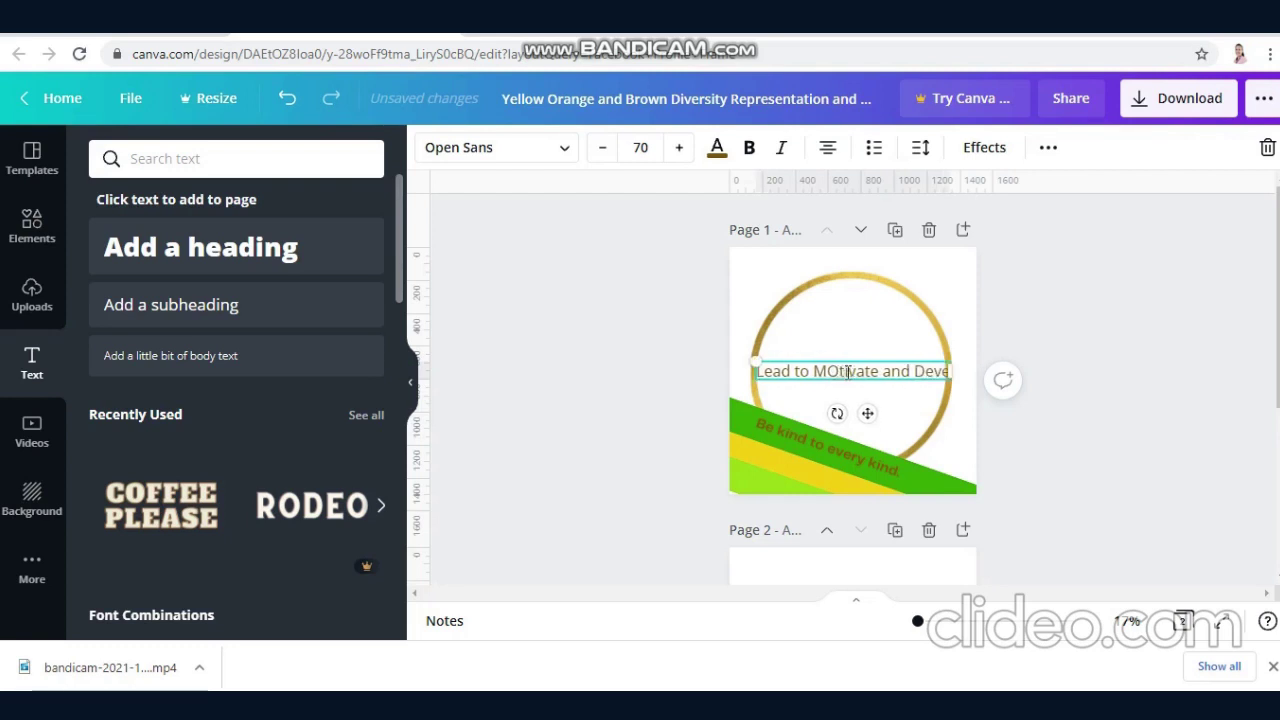
{"action": "type", "text": "lop Values"}
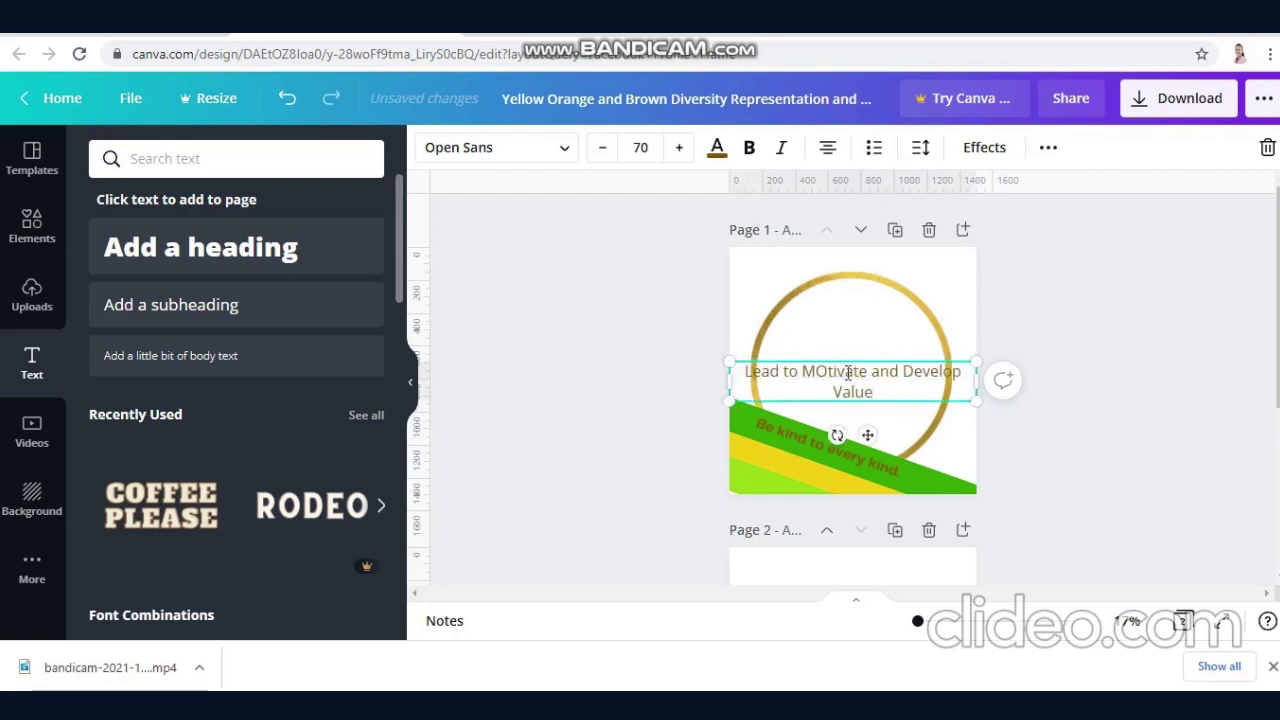
{"action": "left_click", "coordinate": [828, 370]}
{"action": "key", "text": "BackSpace"}
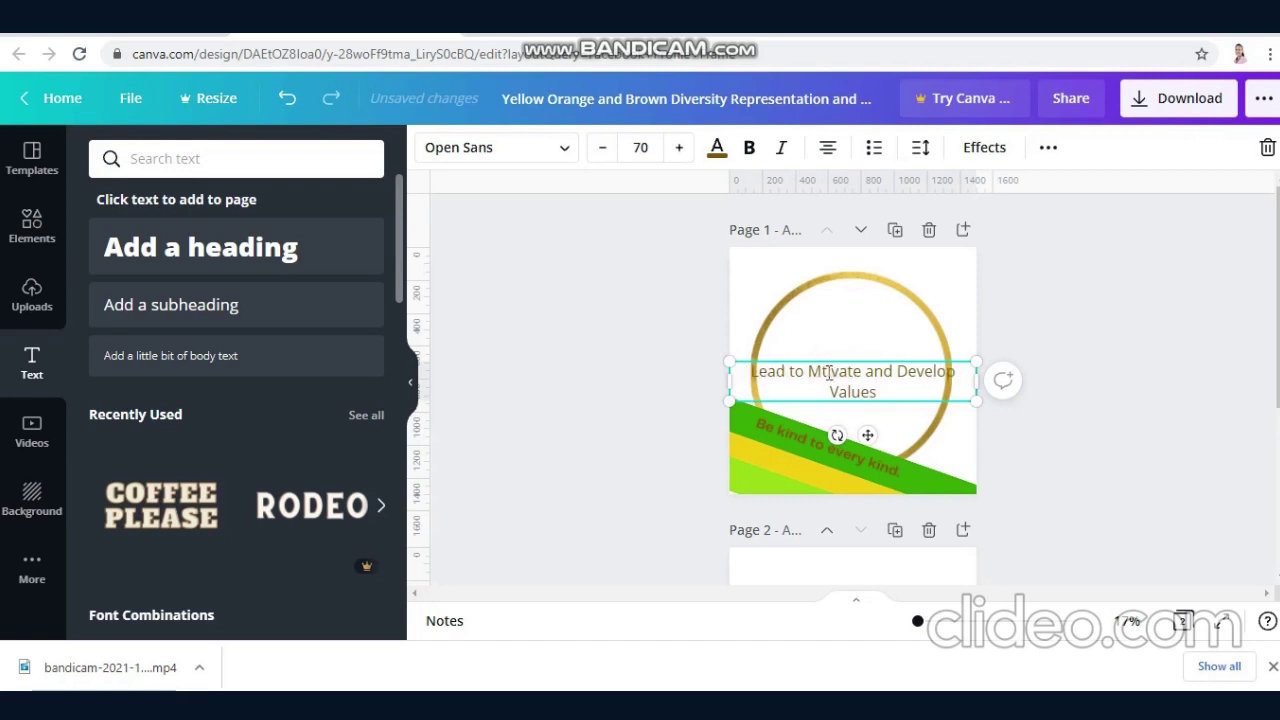
{"action": "type", "text": "o"}
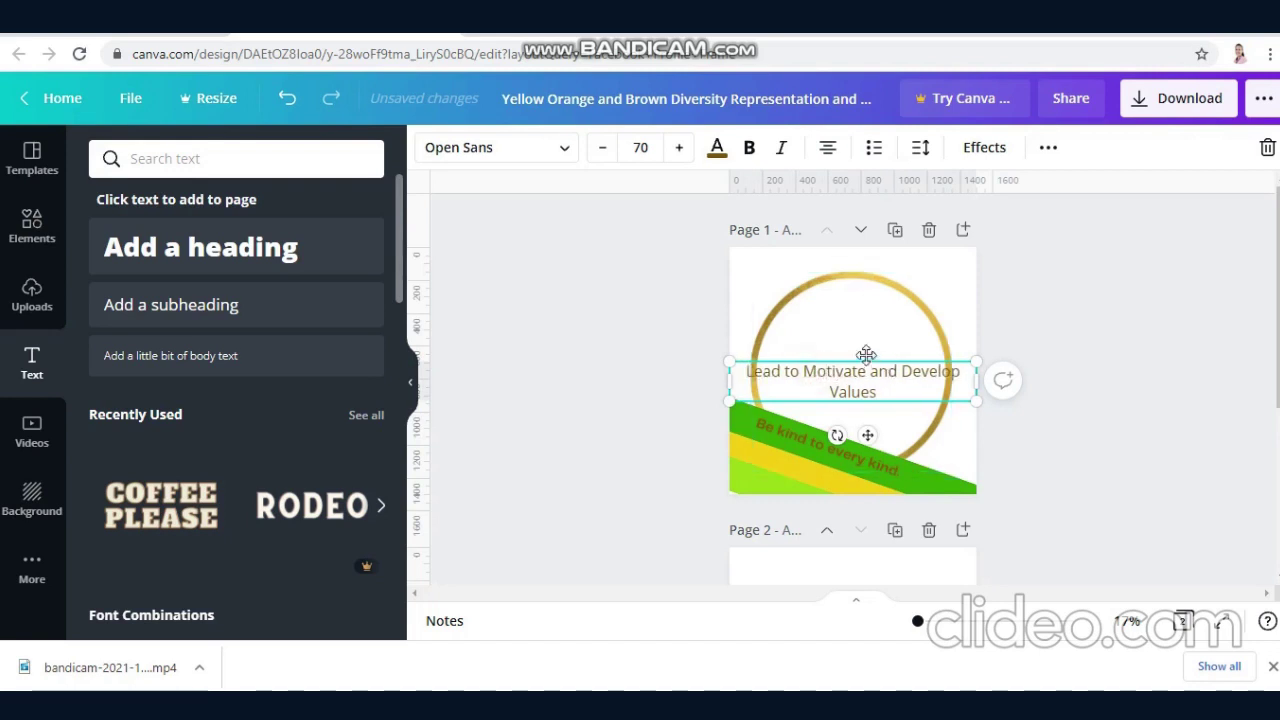
{"action": "left_click", "coordinate": [935, 410]}
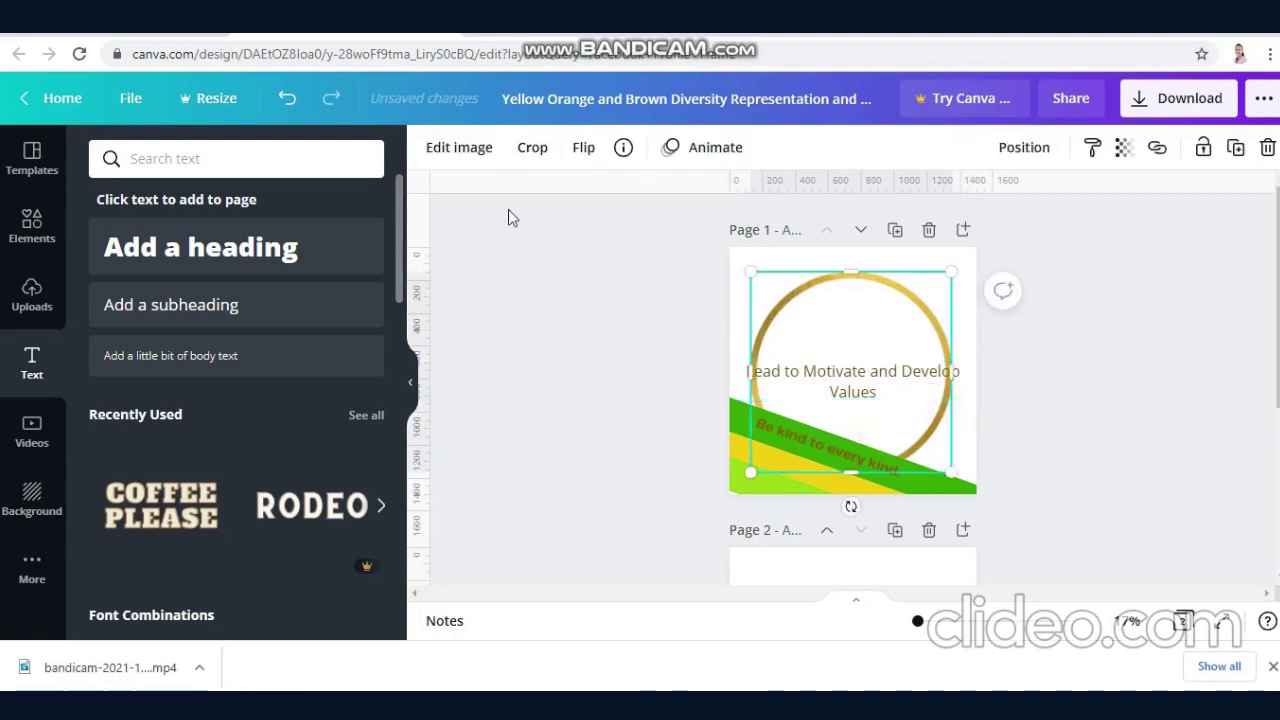
Set the "Lead to Motivate and Develop Values" text to the Telegraf Bold font and the darker green document colour
{"action": "left_click", "coordinate": [920, 385]}
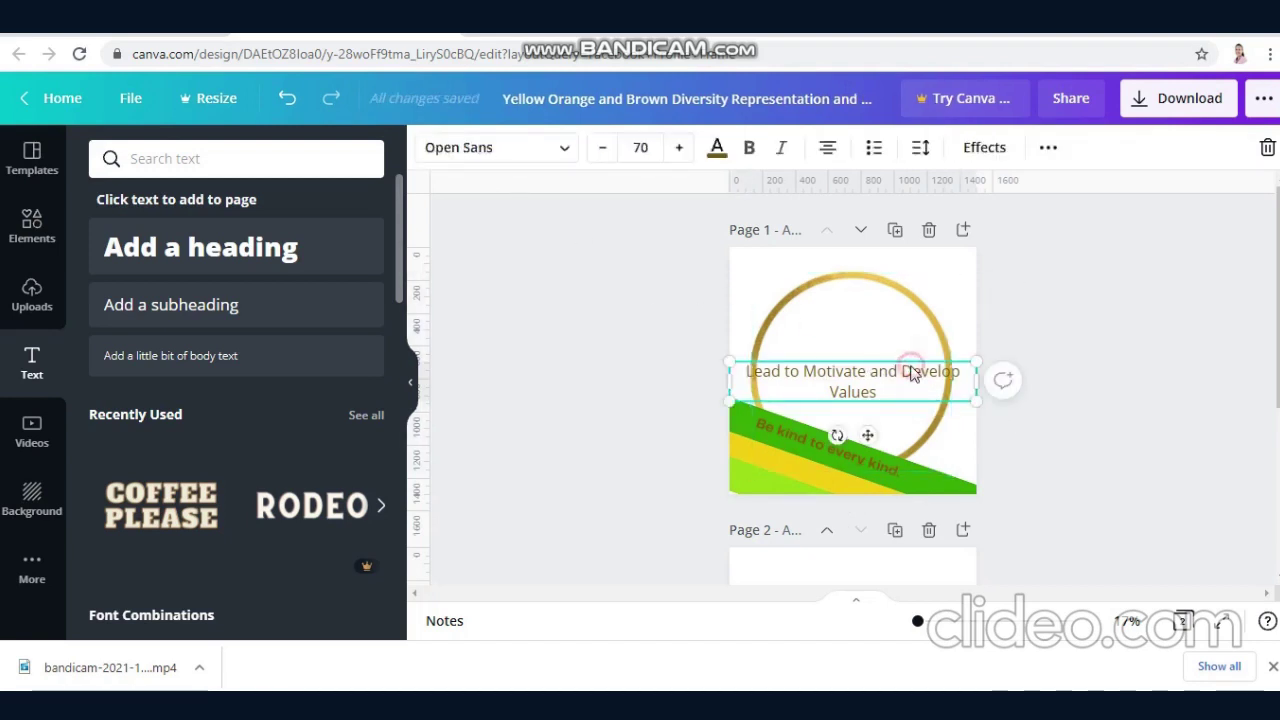
{"action": "left_click", "coordinate": [574, 157]}
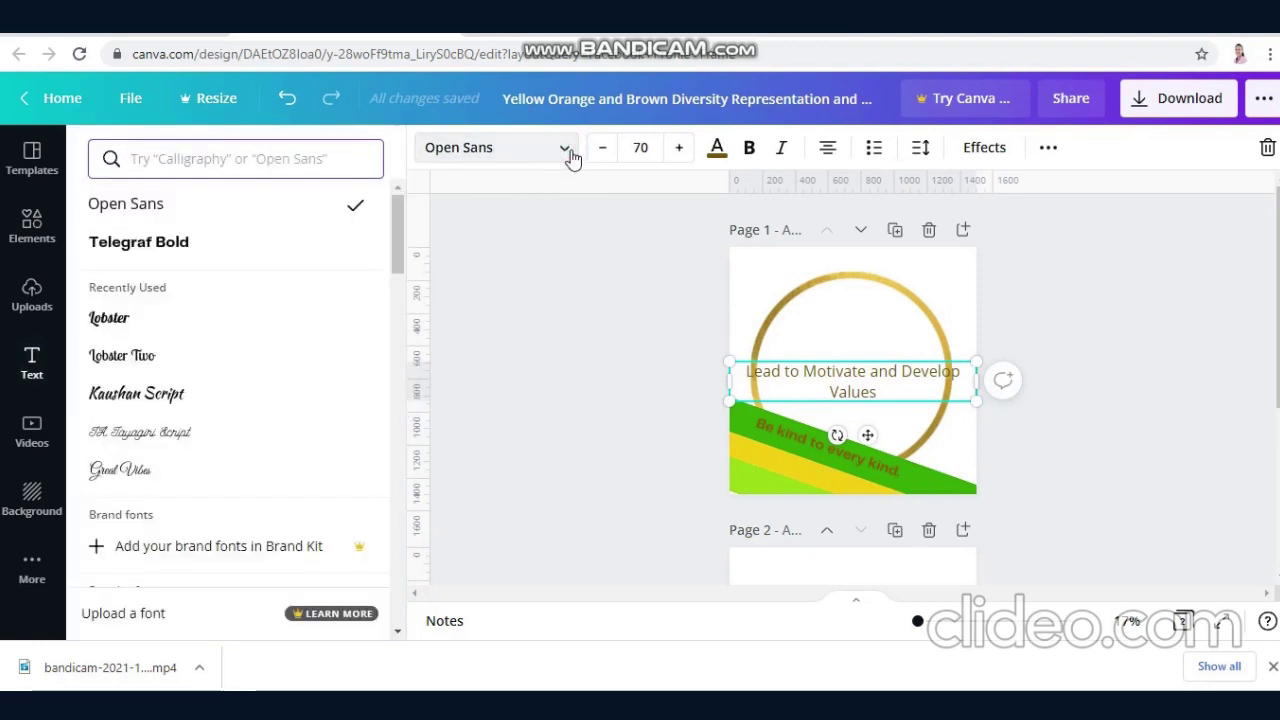
{"action": "left_click", "coordinate": [399, 210]}
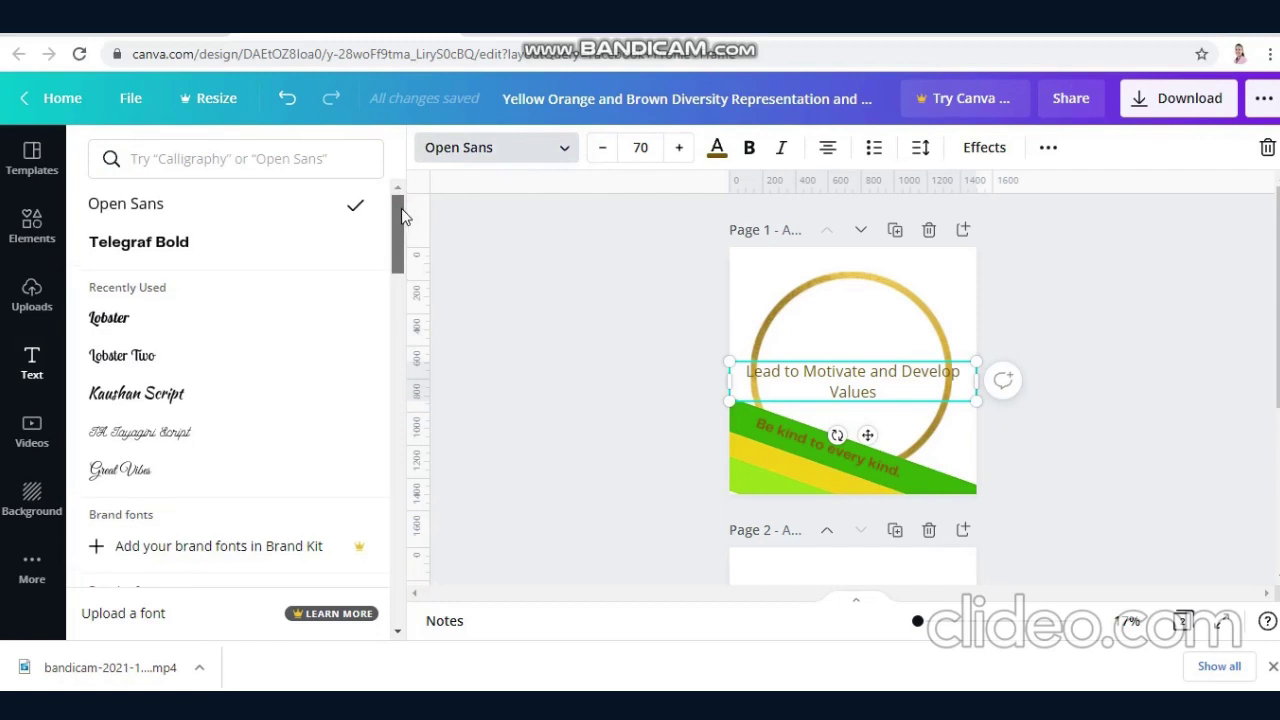
{"action": "left_click", "coordinate": [223, 248]}
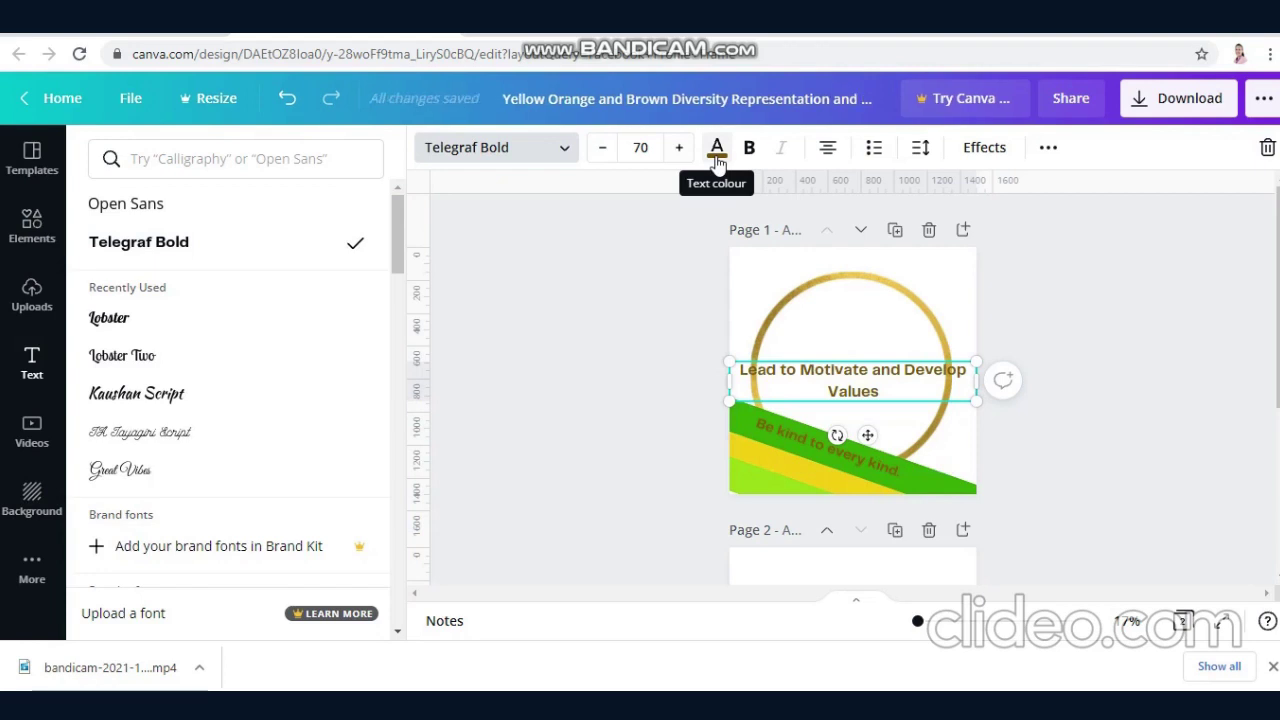
{"action": "left_click", "coordinate": [716, 158]}
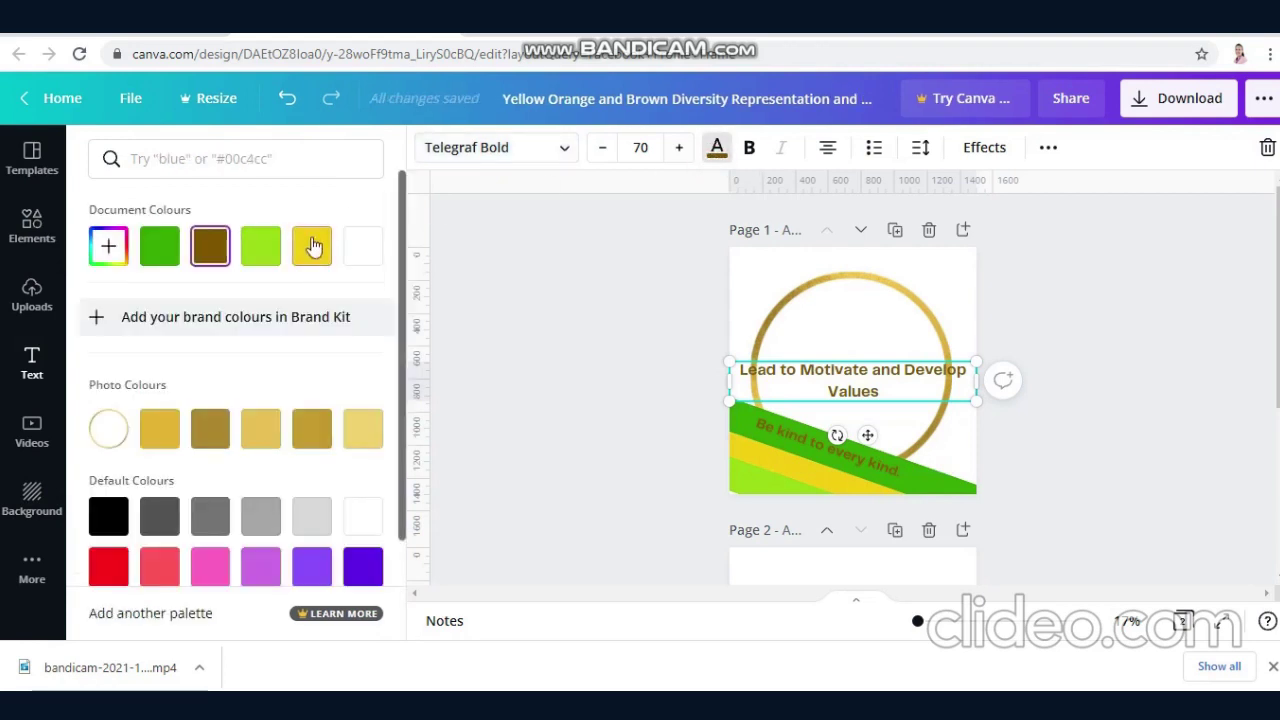
{"action": "left_click", "coordinate": [162, 245]}
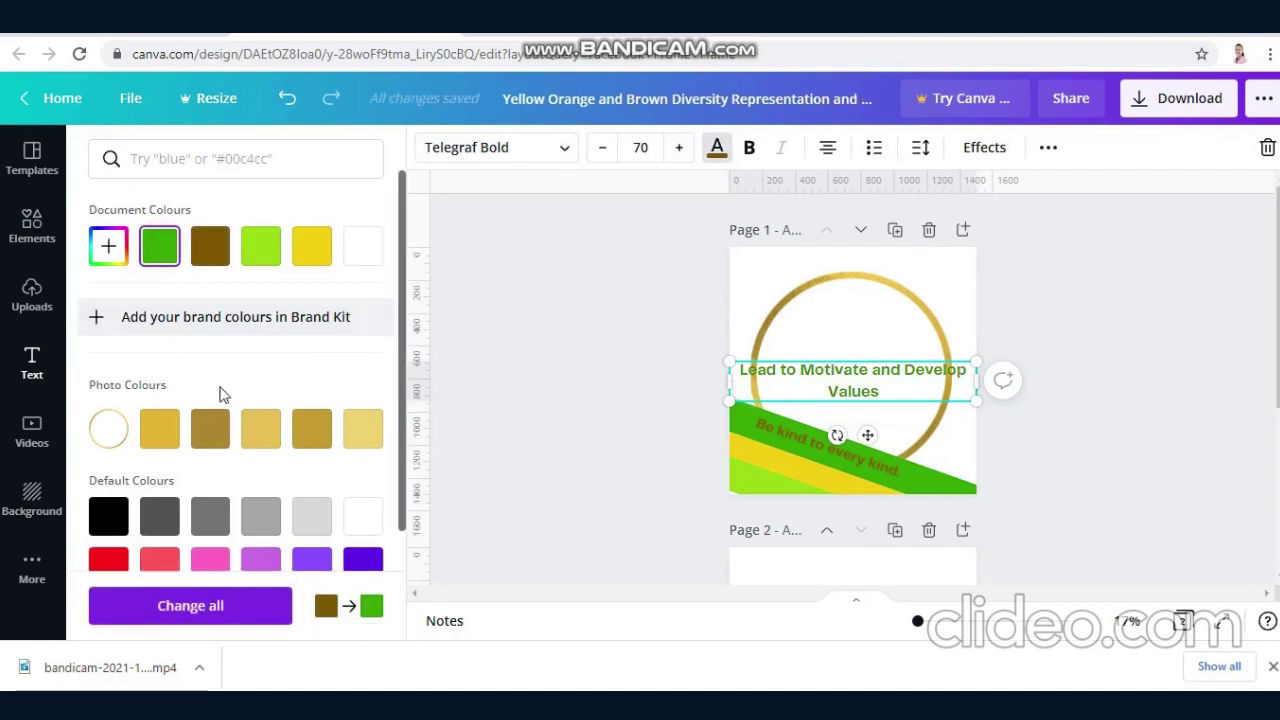
Apply the Curve shape effect to the "Lead to Motivate and Develop Values" text
{"action": "left_click", "coordinate": [31, 567]}
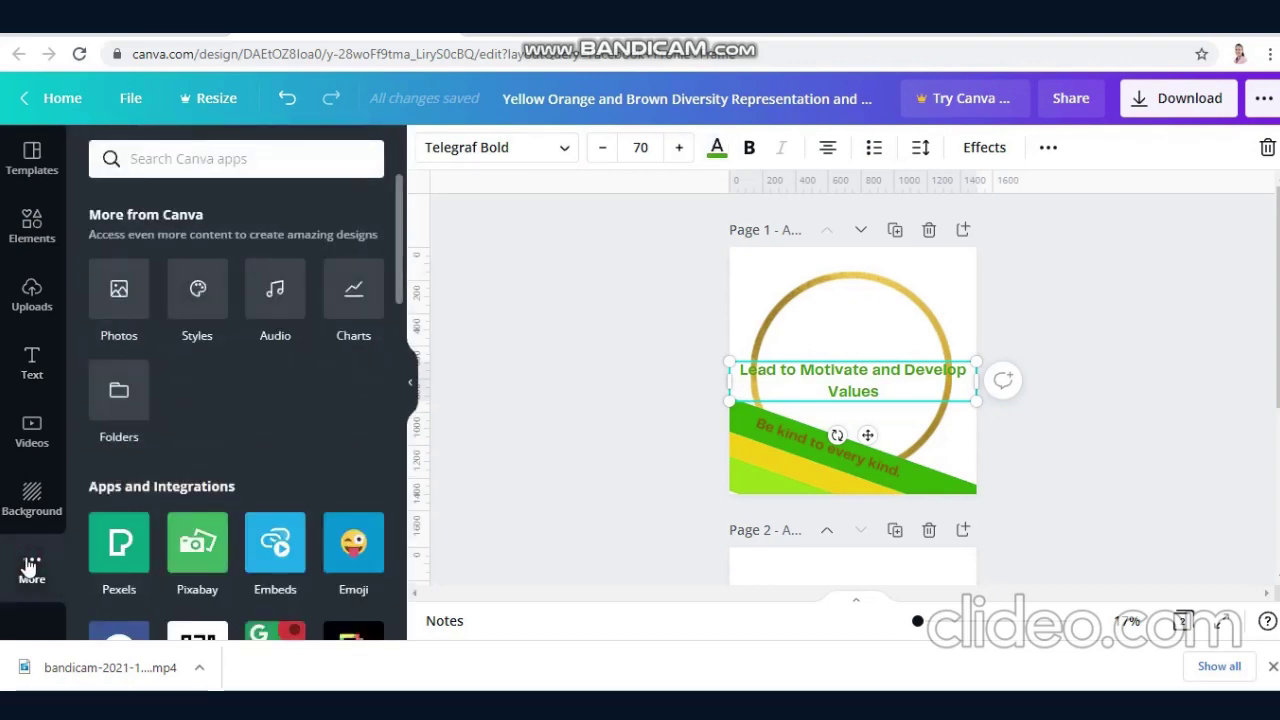
{"action": "left_click", "coordinate": [31, 364]}
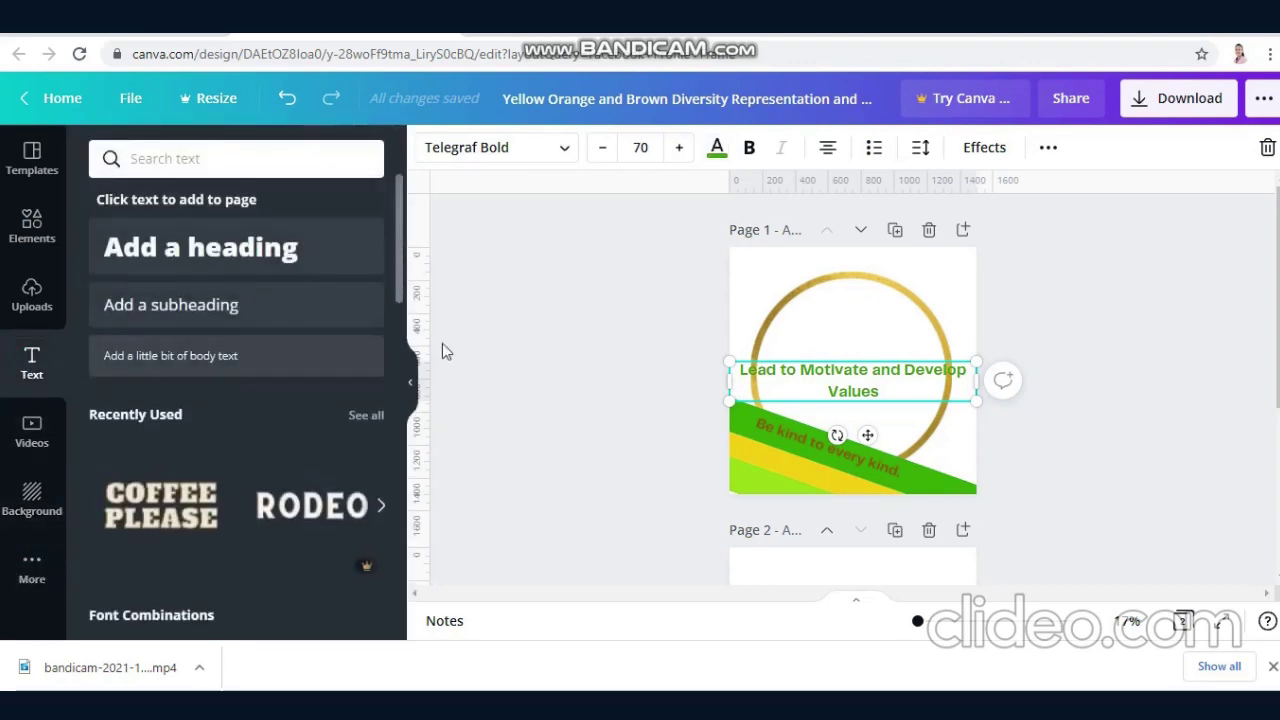
{"action": "left_click_drag", "start_coordinate": [400, 291], "coordinate": [402, 309]}
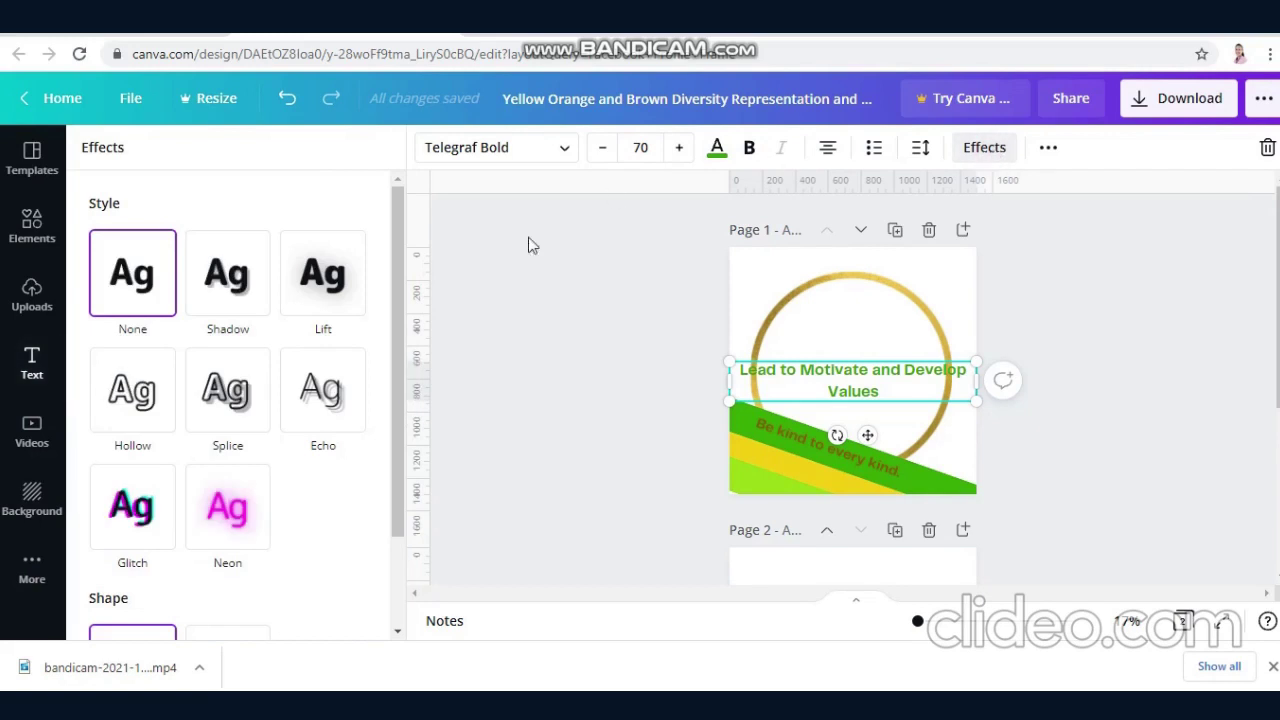
{"action": "left_click_drag", "start_coordinate": [403, 286], "coordinate": [392, 403]}
{"action": "left_click", "coordinate": [240, 578]}
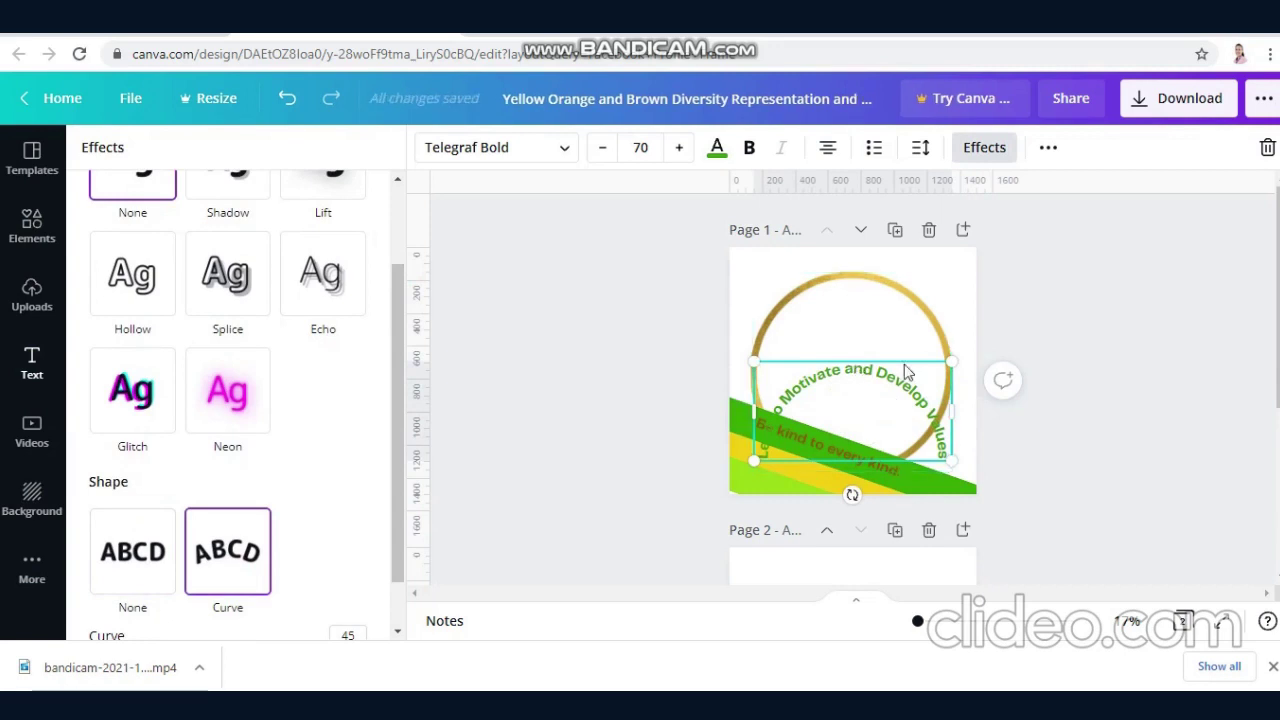
Move the curved slogan over the top of the gold ring and enlarge it to page width, about font size 87.4
{"action": "left_click_drag", "start_coordinate": [898, 350], "coordinate": [886, 263]}
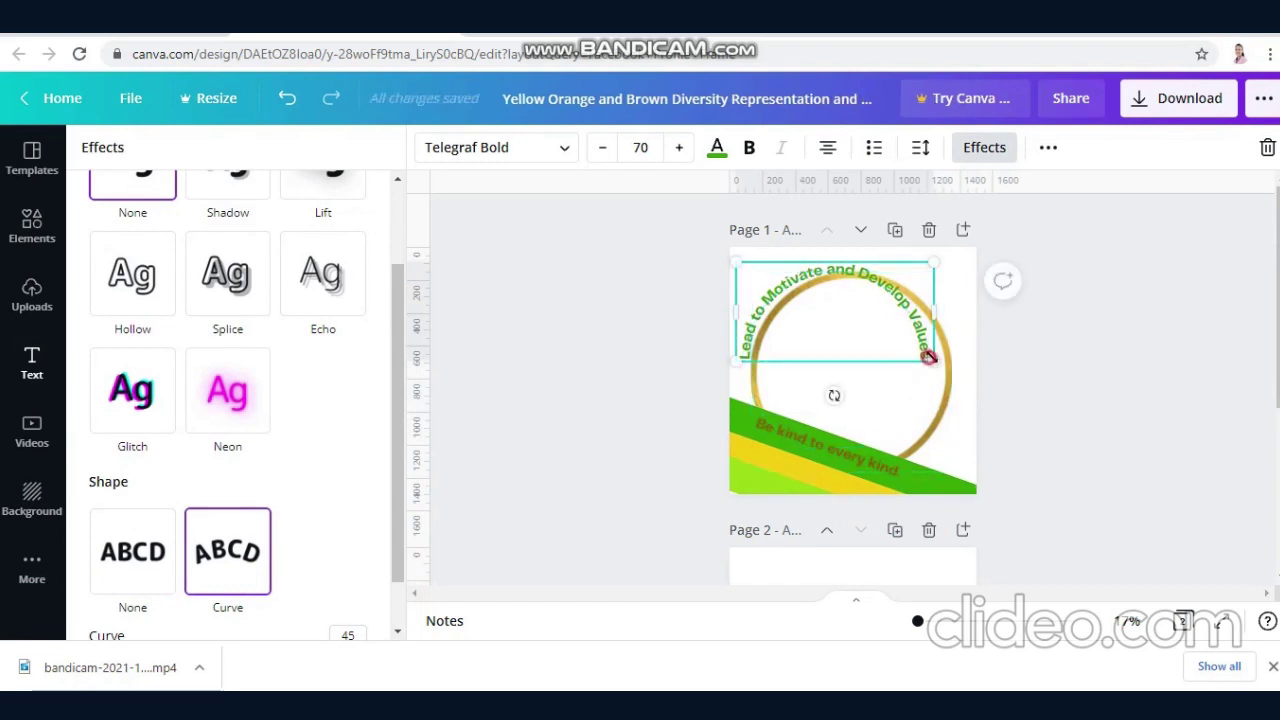
{"action": "left_click_drag", "start_coordinate": [929, 357], "coordinate": [970, 378]}
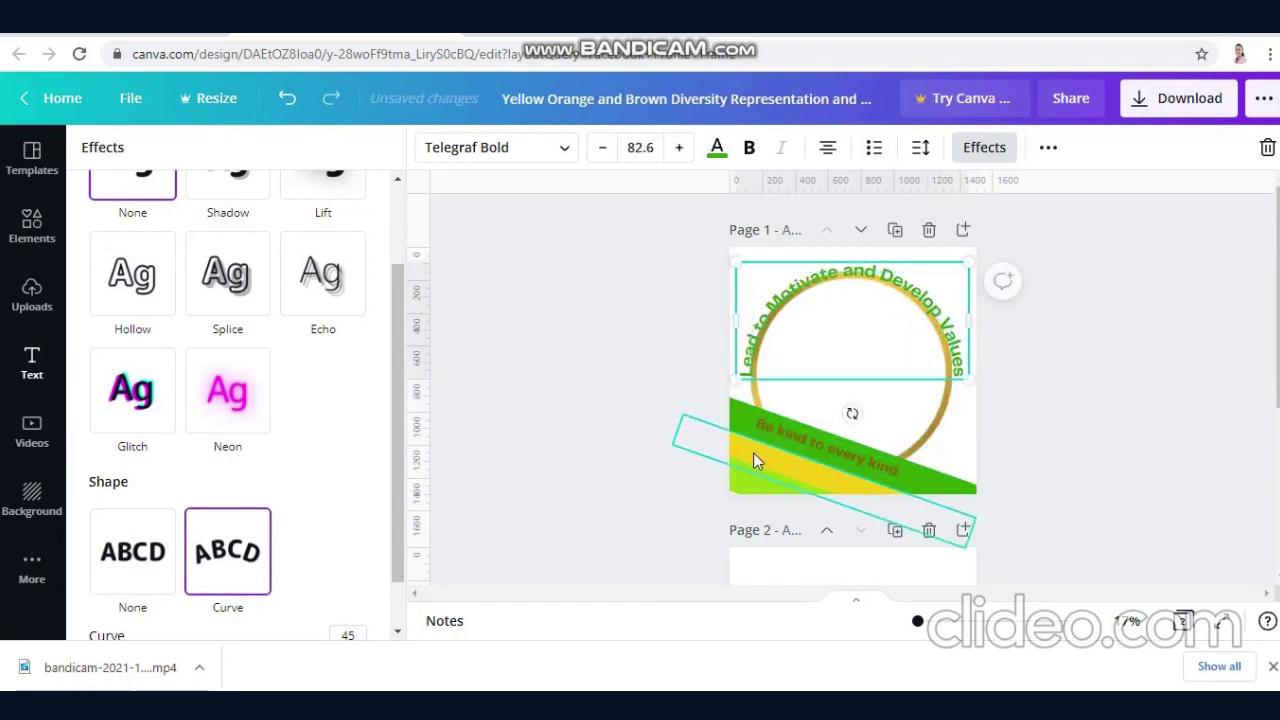
{"action": "left_click_drag", "start_coordinate": [737, 380], "coordinate": [730, 381]}
{"action": "left_click_drag", "start_coordinate": [971, 265], "coordinate": [976, 258]}
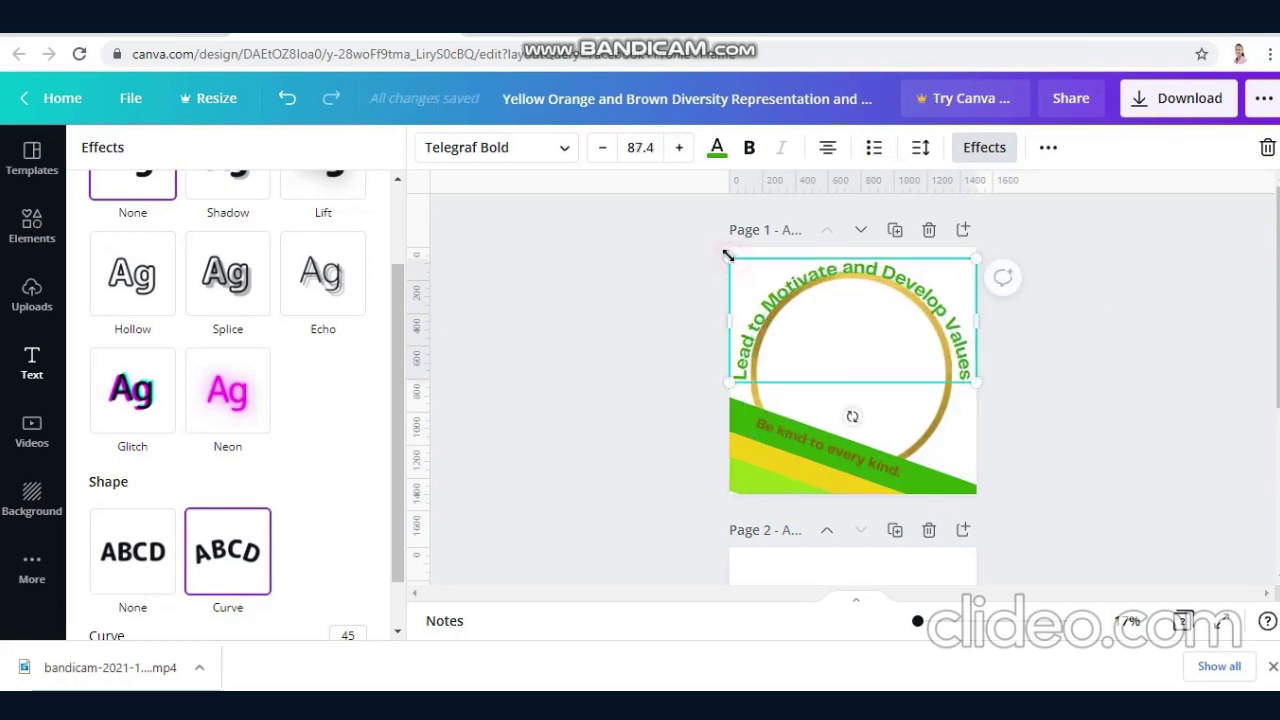
{"action": "left_click_drag", "start_coordinate": [728, 256], "coordinate": [725, 252]}
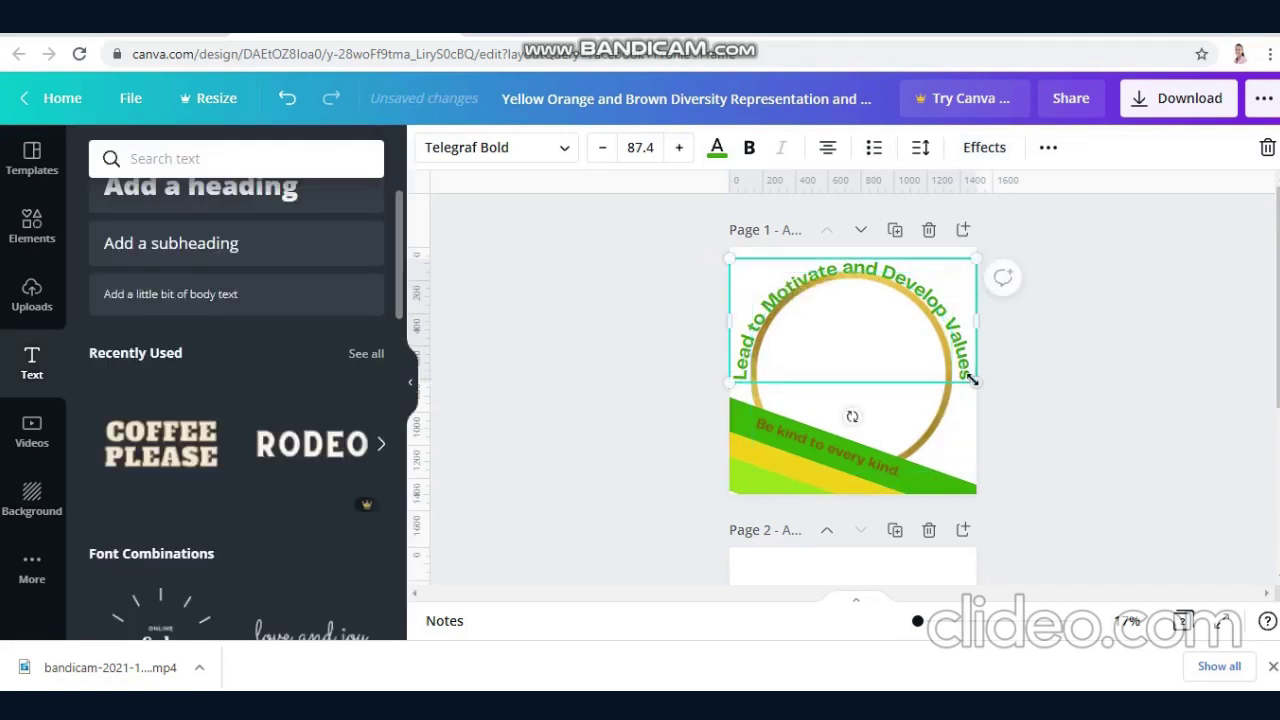
Fine-tune the curved slogan around the ring's upper half to about font size 85.5 and make it bold
{"action": "left_click_drag", "start_coordinate": [971, 378], "coordinate": [965, 362]}
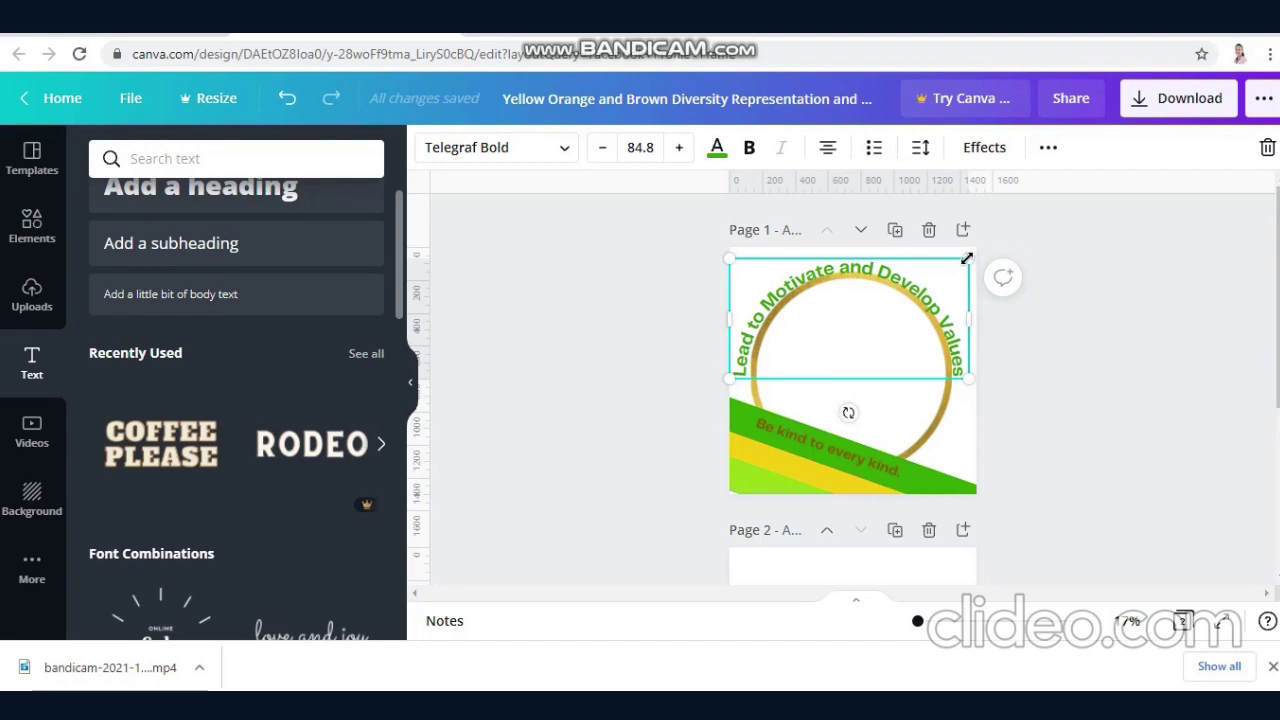
{"action": "left_click_drag", "start_coordinate": [965, 259], "coordinate": [969, 259]}
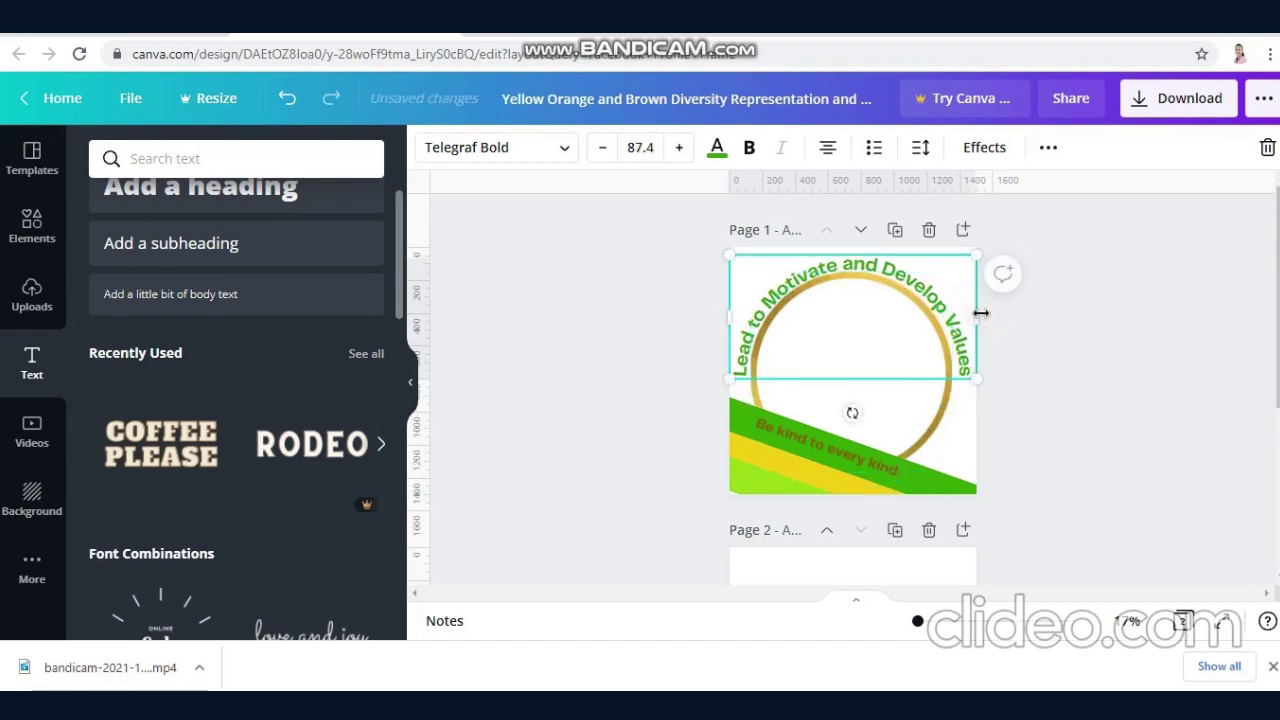
{"action": "left_click_drag", "start_coordinate": [974, 315], "coordinate": [971, 320]}
{"action": "left_click_drag", "start_coordinate": [969, 376], "coordinate": [965, 383]}
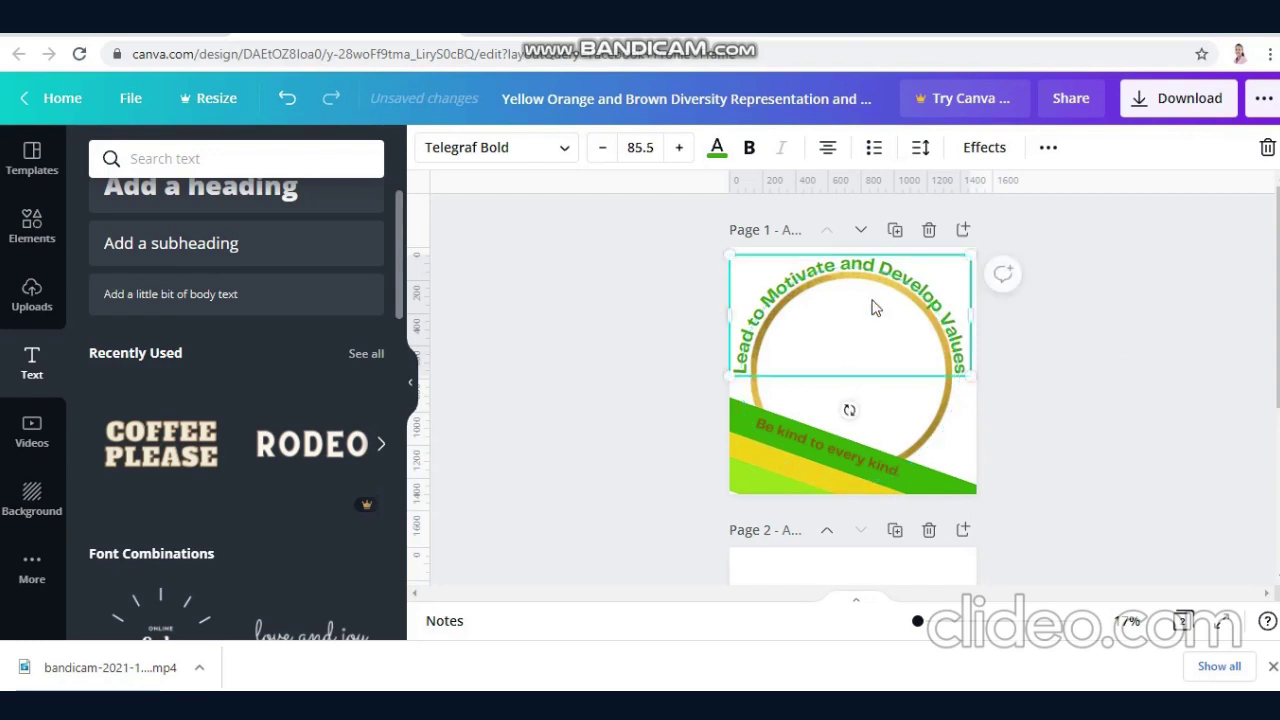
{"action": "left_click", "coordinate": [752, 152]}
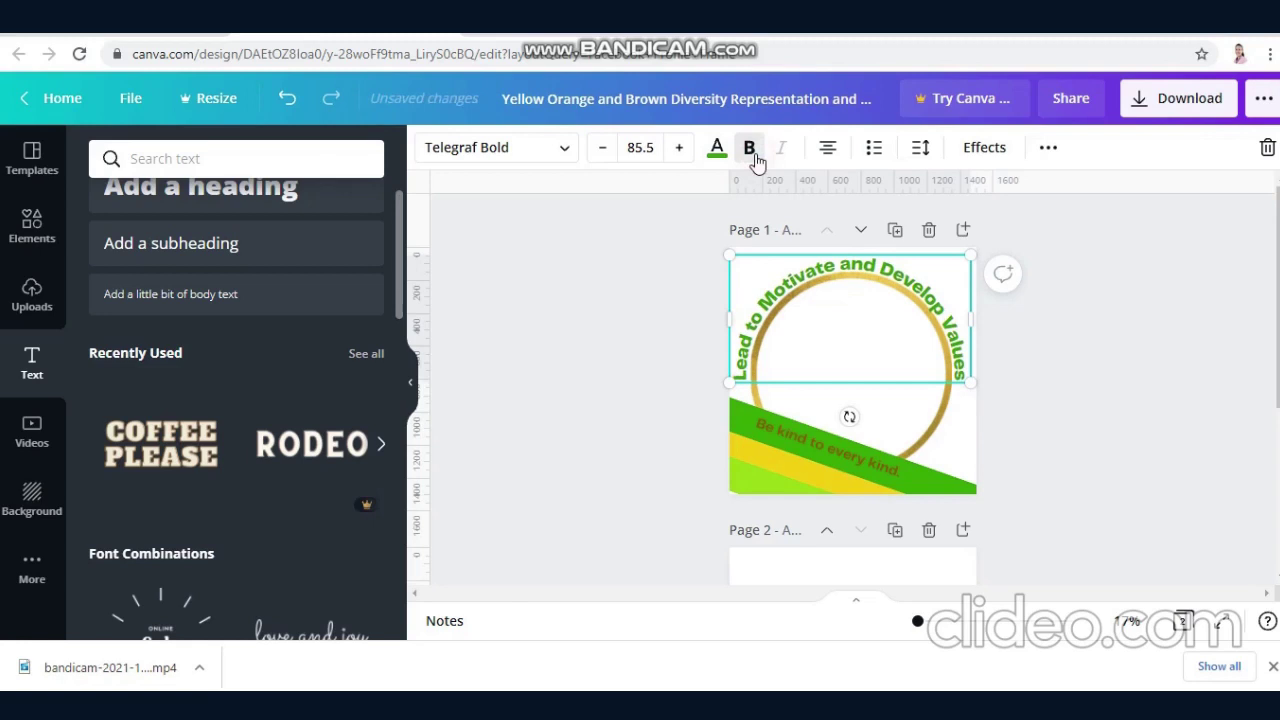
{"action": "left_click", "coordinate": [1033, 417]}
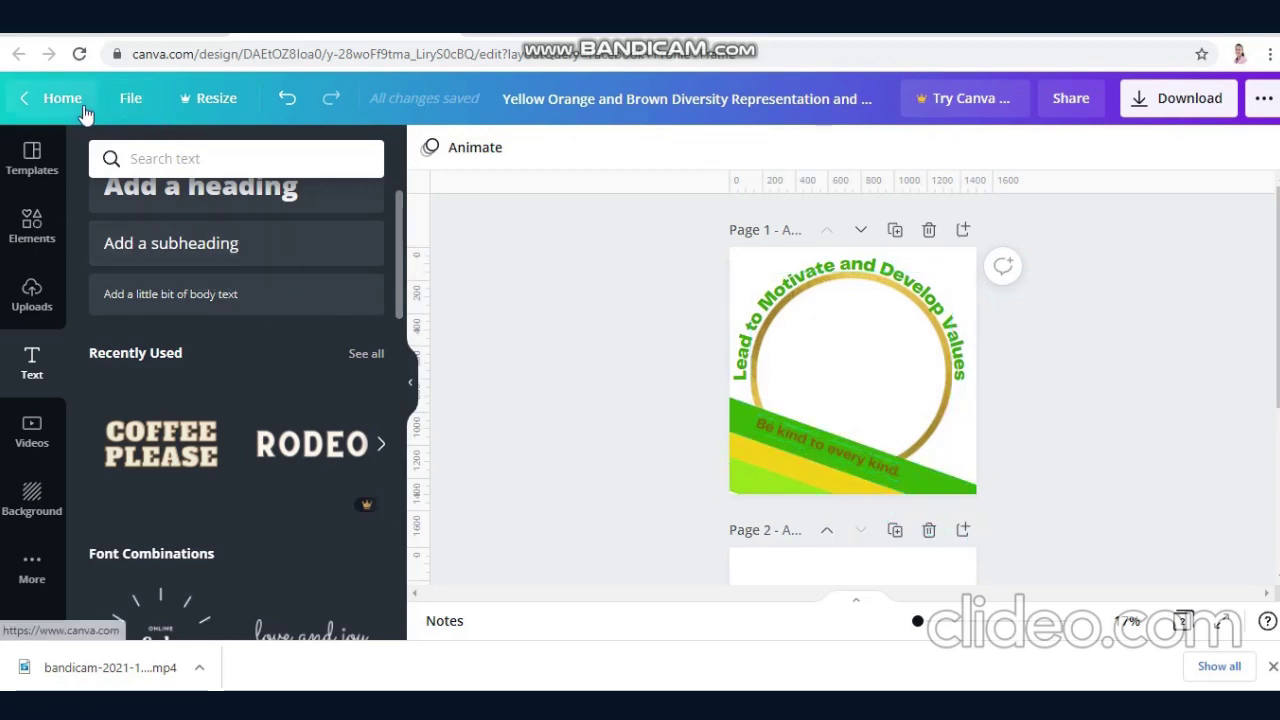
Add the uploaded Emilio Aguinaldo portrait to page 1 and place it in the page's lower-right corner over the bands
{"action": "left_click", "coordinate": [32, 298]}
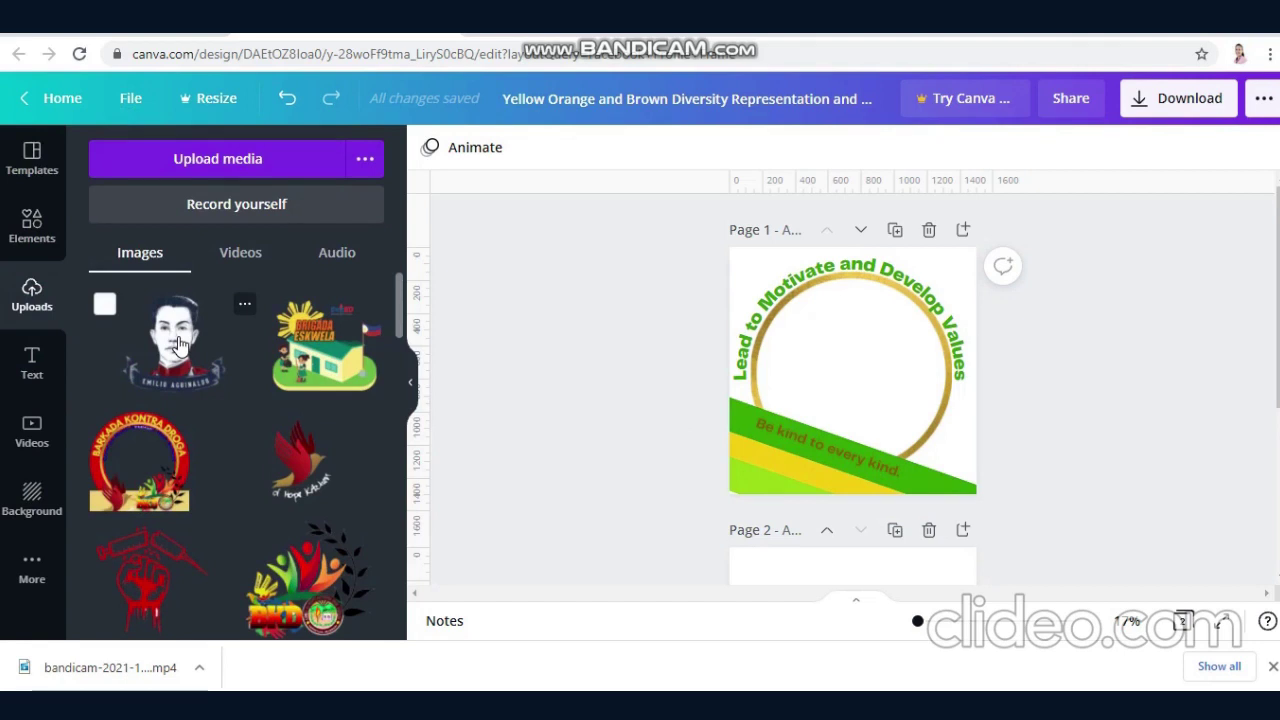
{"action": "left_click", "coordinate": [178, 343]}
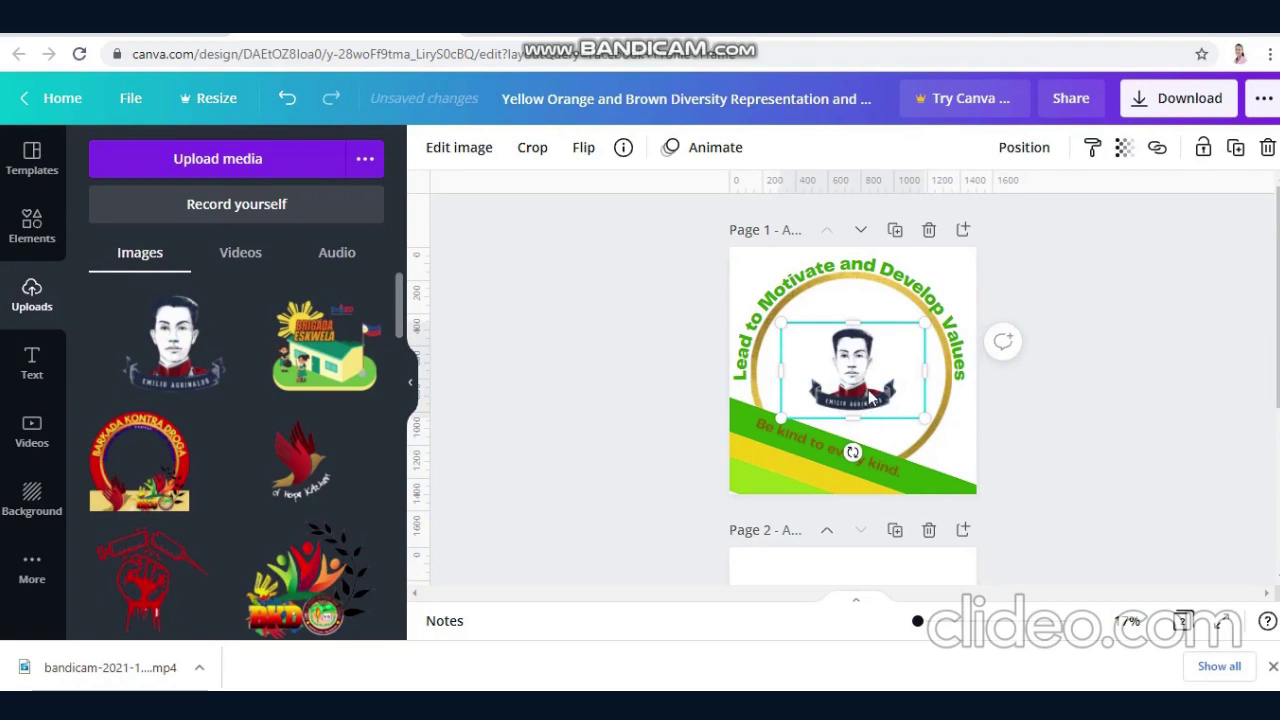
{"action": "left_click_drag", "start_coordinate": [870, 398], "coordinate": [936, 468]}
{"action": "left_click_drag", "start_coordinate": [850, 400], "coordinate": [846, 397]}
Replace the text "Be kind to every kind." on the diagonal green band with "It's Aguinaldo Thing that"
{"action": "left_click", "coordinate": [777, 443]}
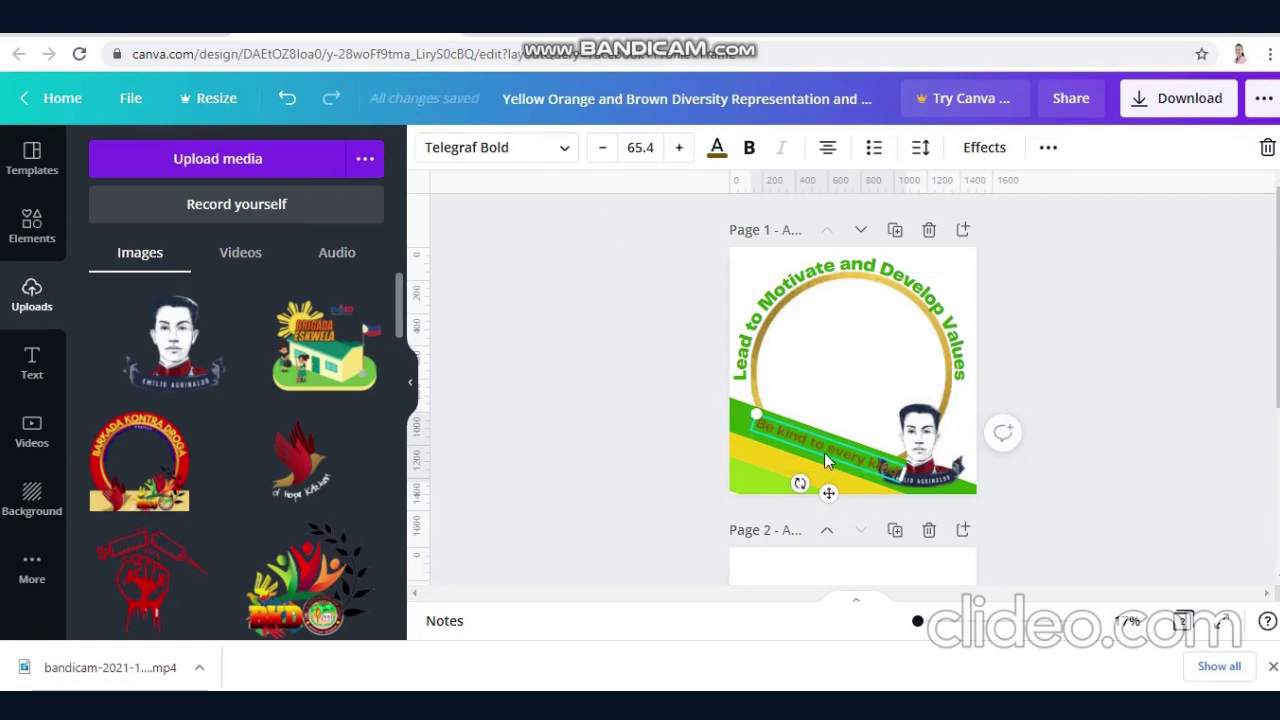
{"action": "double_click", "coordinate": [824, 452]}
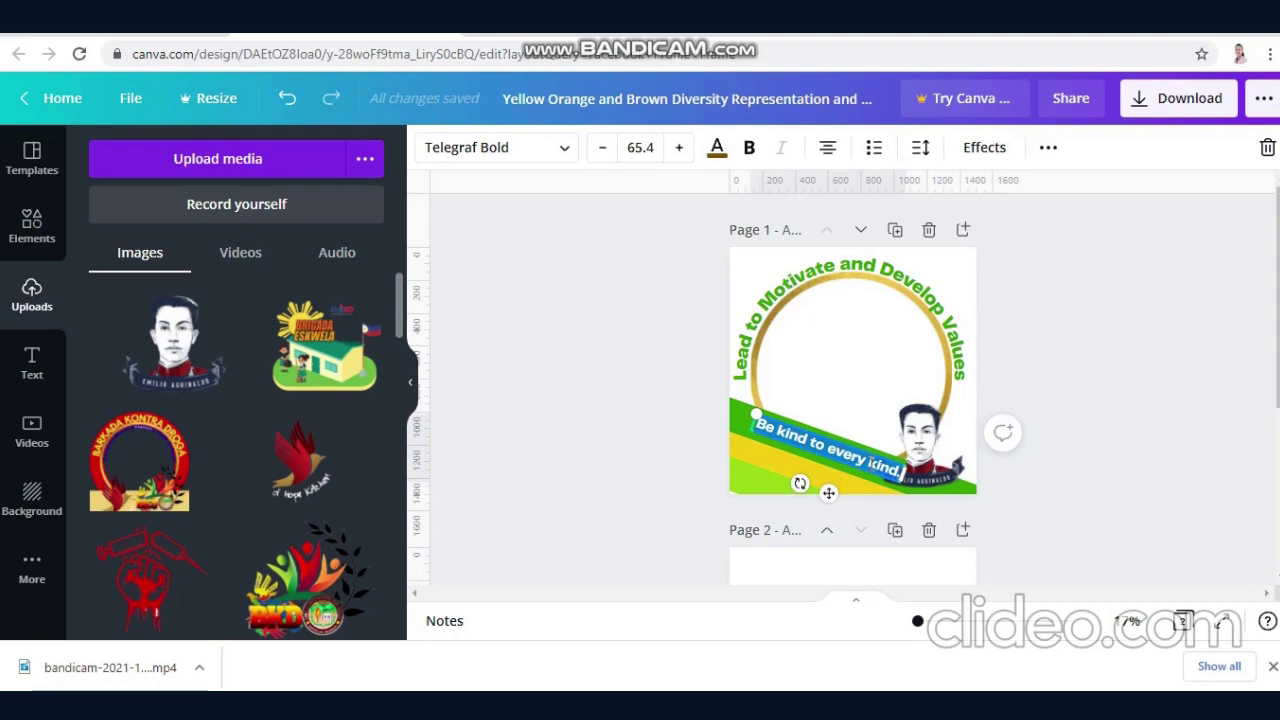
{"action": "key", "text": "BackSpace"}
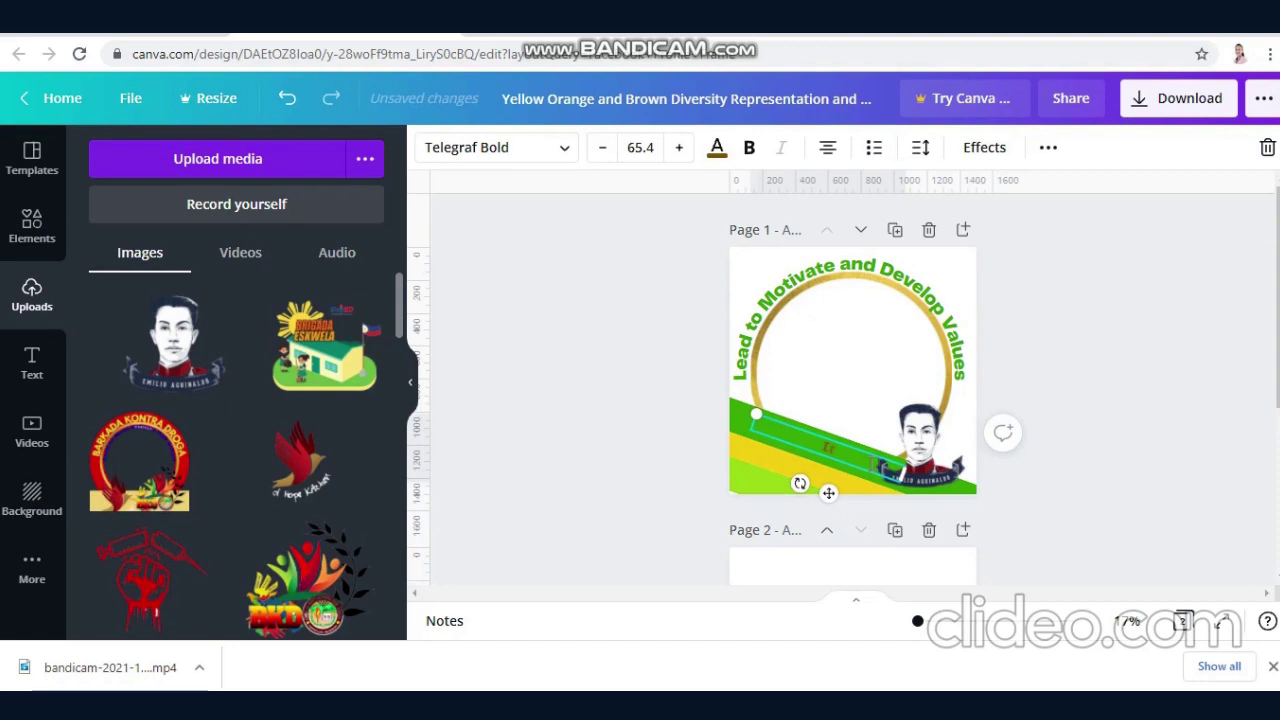
{"action": "type", "text": "Ins Aguinaldo Time"}
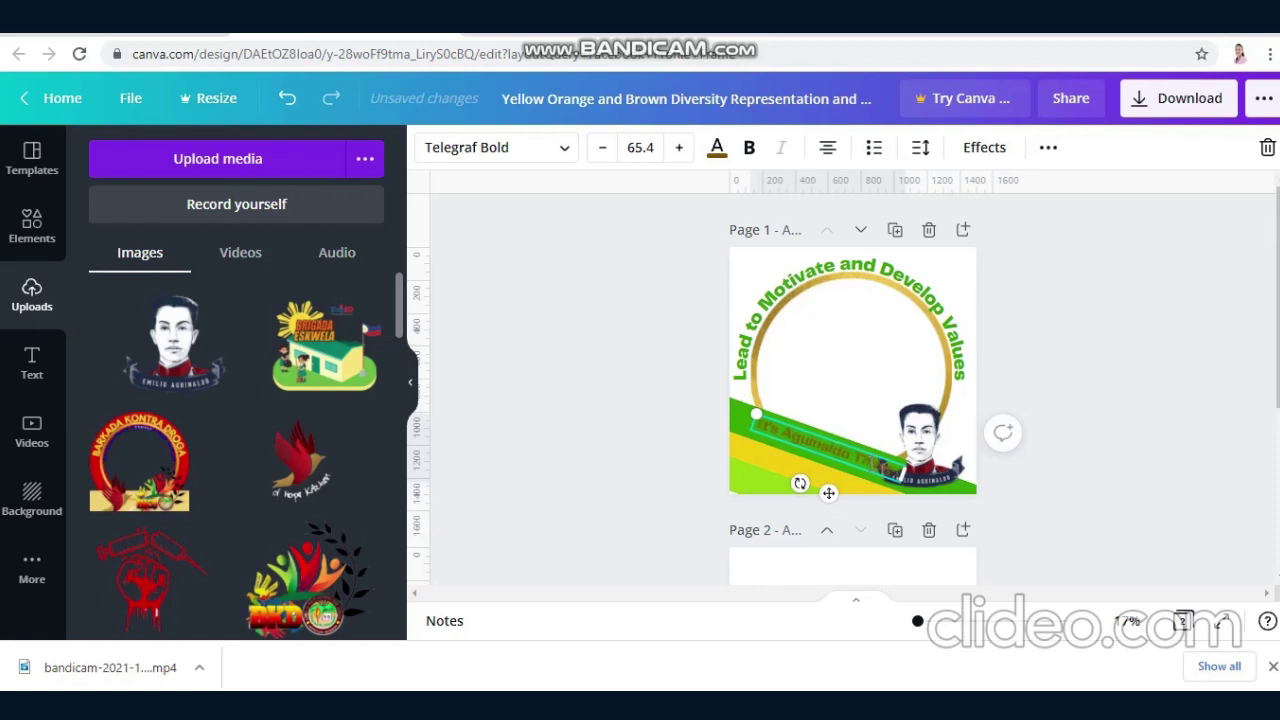
{"action": "type", "text": " that"}
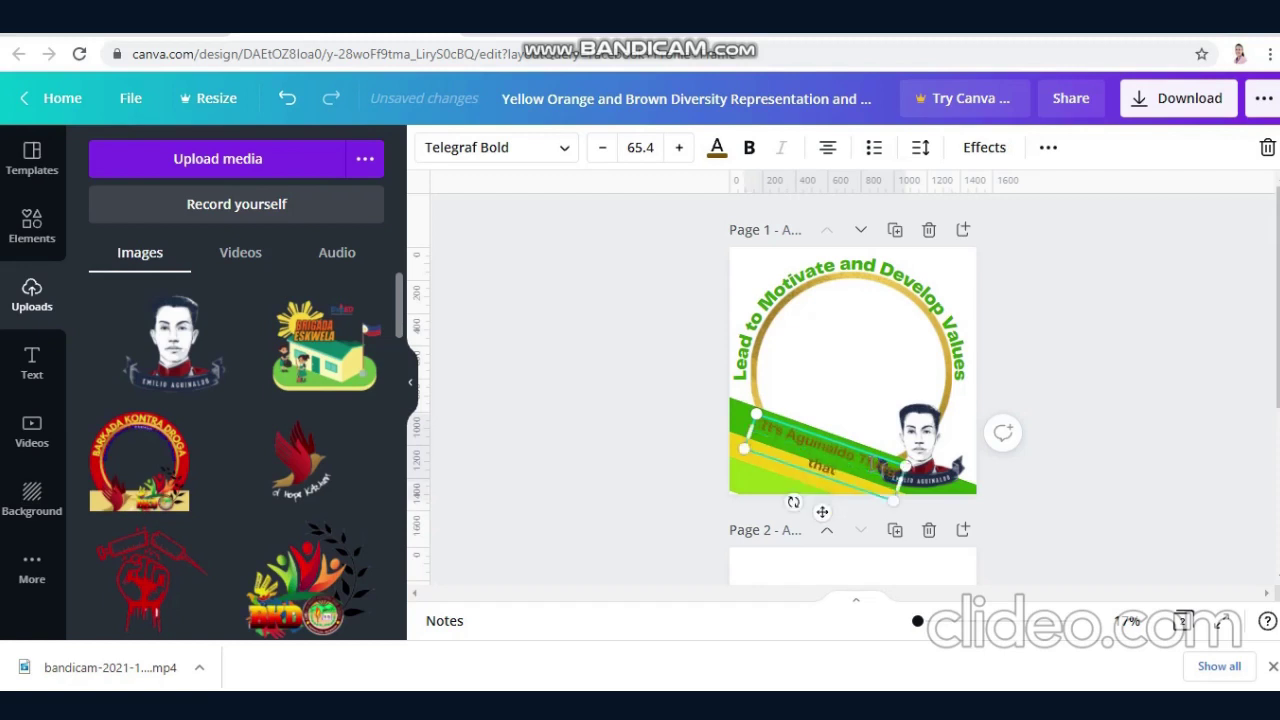
Change the "It's Aguinaldo Thing that" text colour to white
{"action": "left_click", "coordinate": [766, 434]}
{"action": "left_click", "coordinate": [787, 445]}
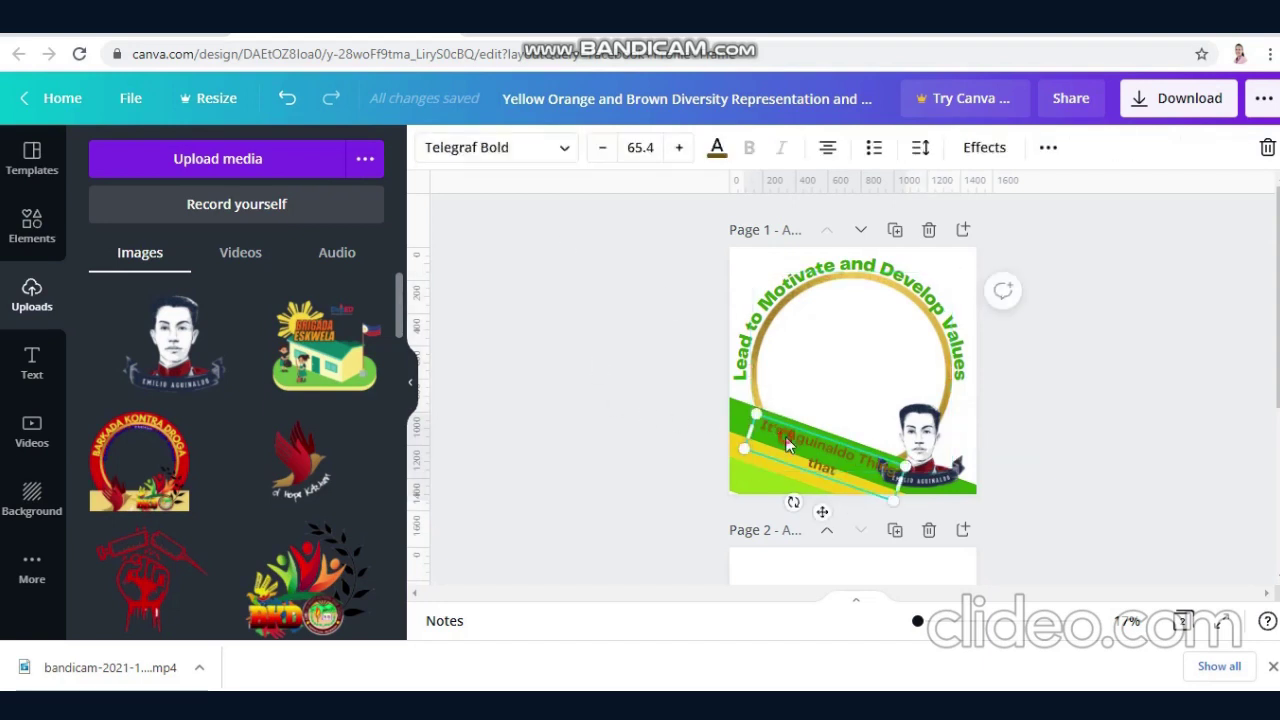
{"action": "left_click", "coordinate": [718, 158]}
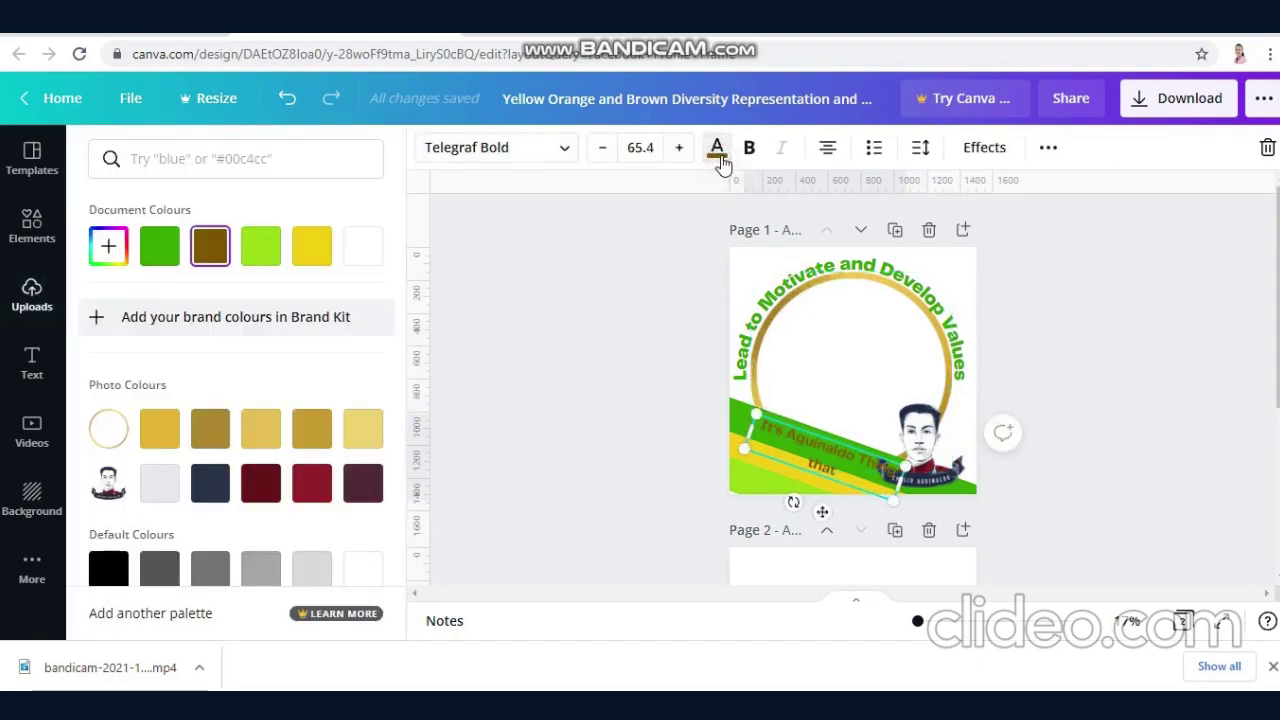
{"action": "left_click", "coordinate": [368, 252]}
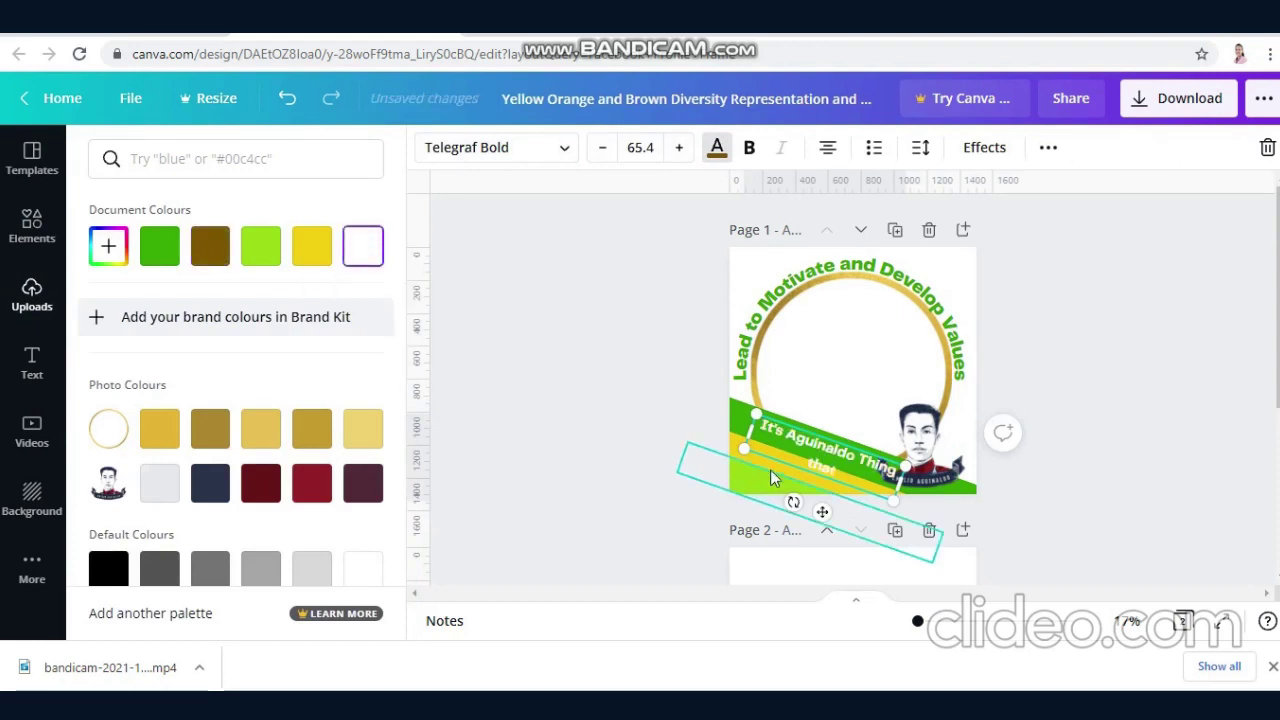
Widen the "It's Aguinaldo Thing that" text box slightly and reduce its font size to 60.8
{"action": "mouse_move", "coordinate": [744, 449]}
{"action": "left_mouse_down"}
{"action": "mouse_move", "coordinate": [758, 455]}
{"action": "mouse_move", "coordinate": [737, 448]}
{"action": "left_mouse_up"}
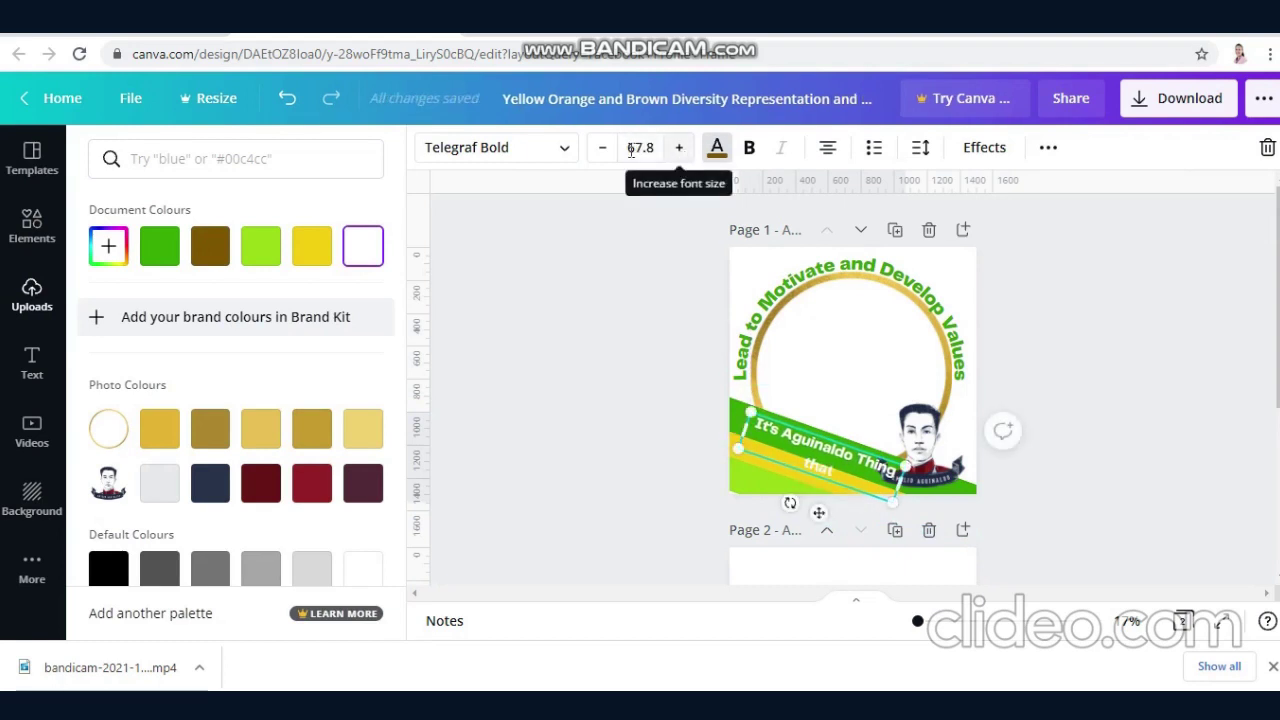
{"action": "left_click", "coordinate": [602, 149]}
{"action": "left_click", "coordinate": [602, 149]}
{"action": "left_click", "coordinate": [602, 149]}
{"action": "left_click", "coordinate": [602, 149]}
{"action": "left_click", "coordinate": [602, 149]}
{"action": "left_click", "coordinate": [602, 149]}
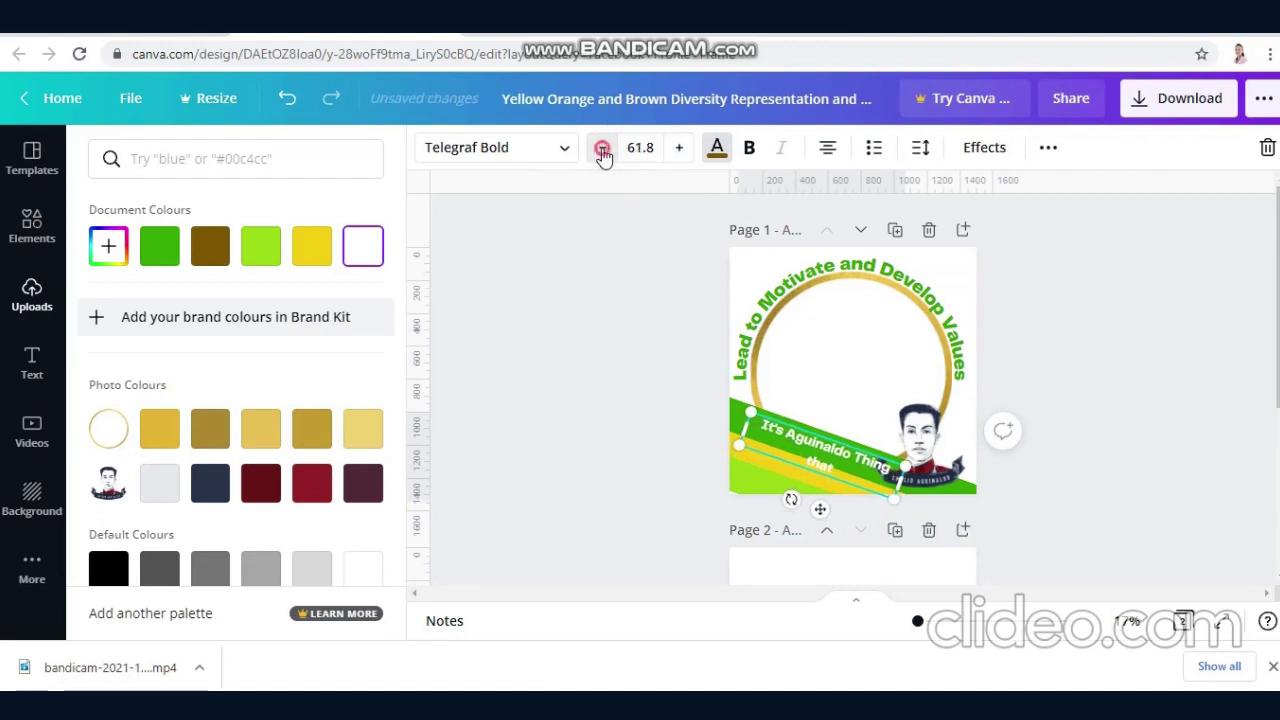
{"action": "left_click", "coordinate": [602, 149]}
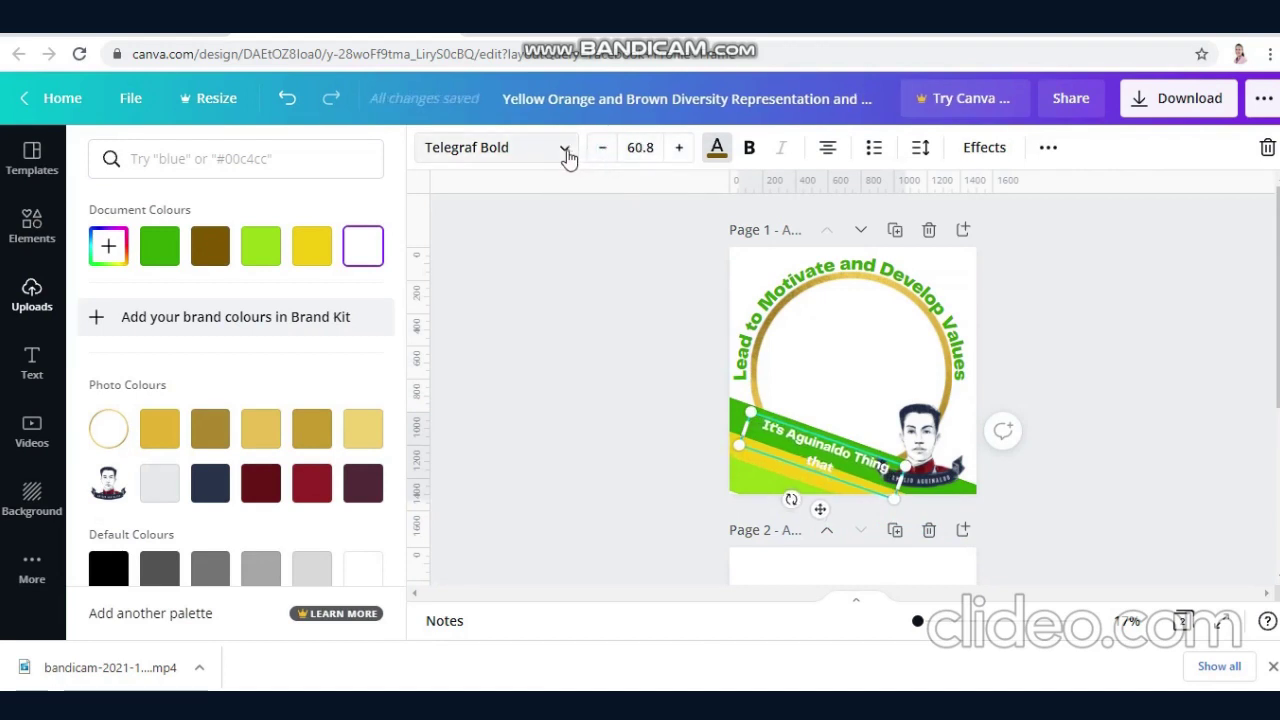
Set the "It's Aguinaldo Thing that" text in the Lobster font and shift it slightly left, away from the portrait
{"action": "left_click", "coordinate": [566, 152]}
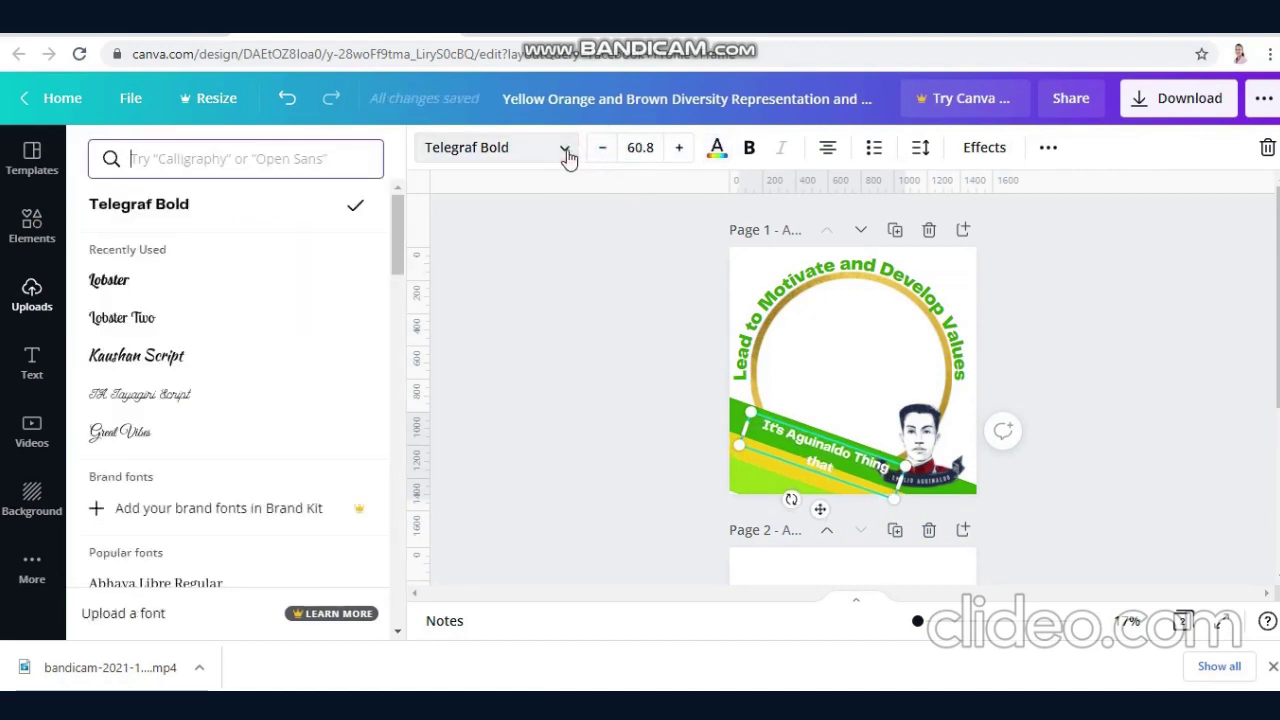
{"action": "left_click", "coordinate": [397, 244]}
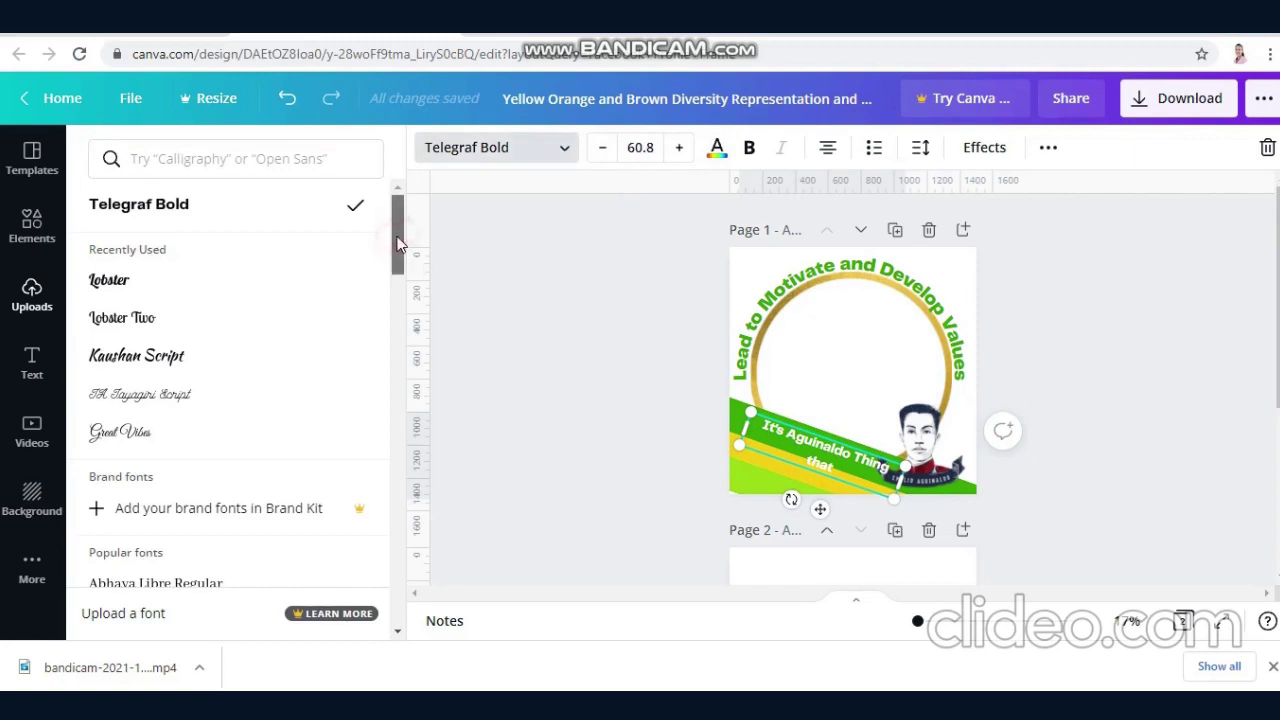
{"action": "left_click", "coordinate": [107, 283]}
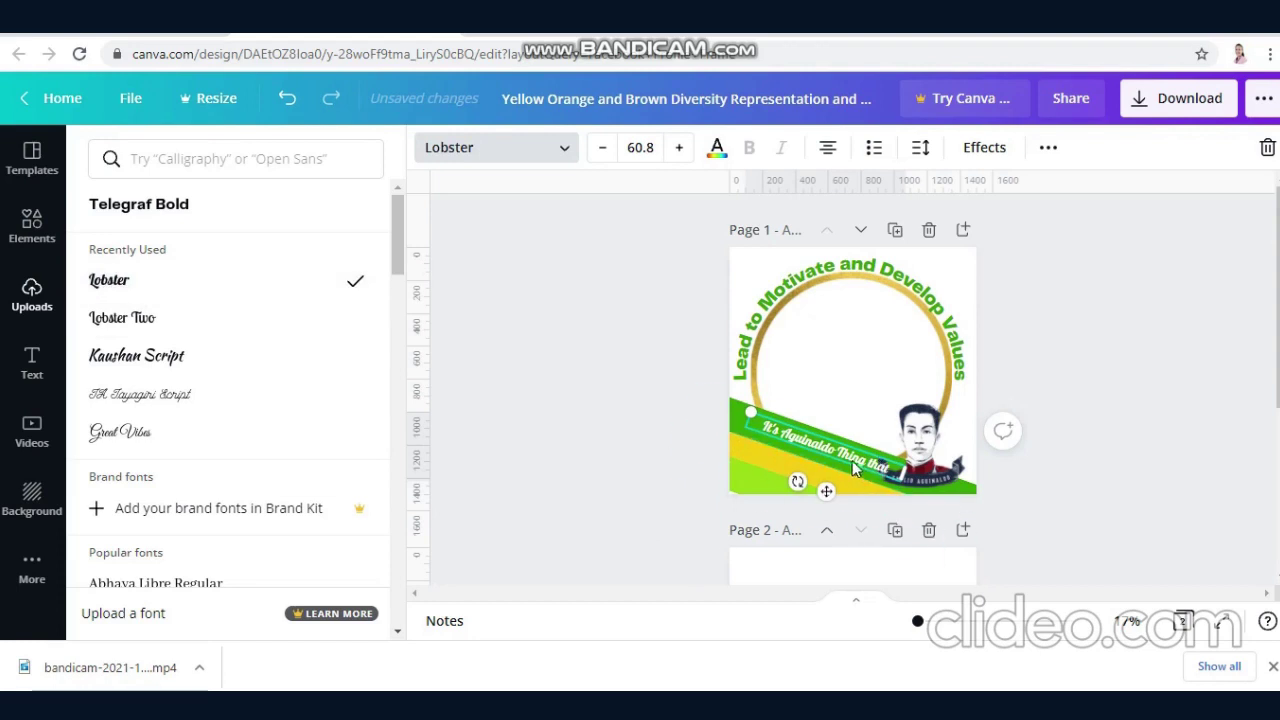
{"action": "mouse_move", "coordinate": [848, 467]}
{"action": "left_mouse_down"}
{"action": "mouse_move", "coordinate": [815, 468]}
{"action": "mouse_move", "coordinate": [841, 465]}
{"action": "left_mouse_up"}
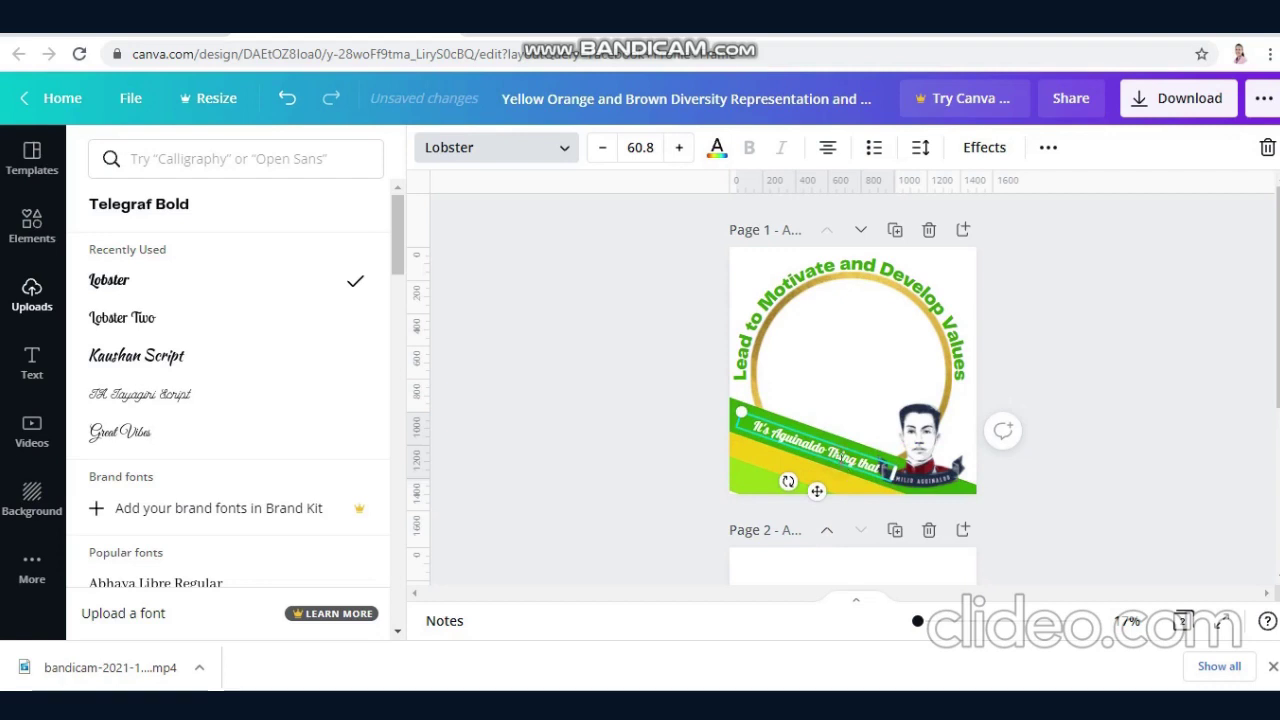
Duplicate the "It's Aguinaldo Thing that" line onto the yellow band and change the copy's text to "Wouldn't Understand"
{"action": "left_click", "coordinate": [835, 442]}
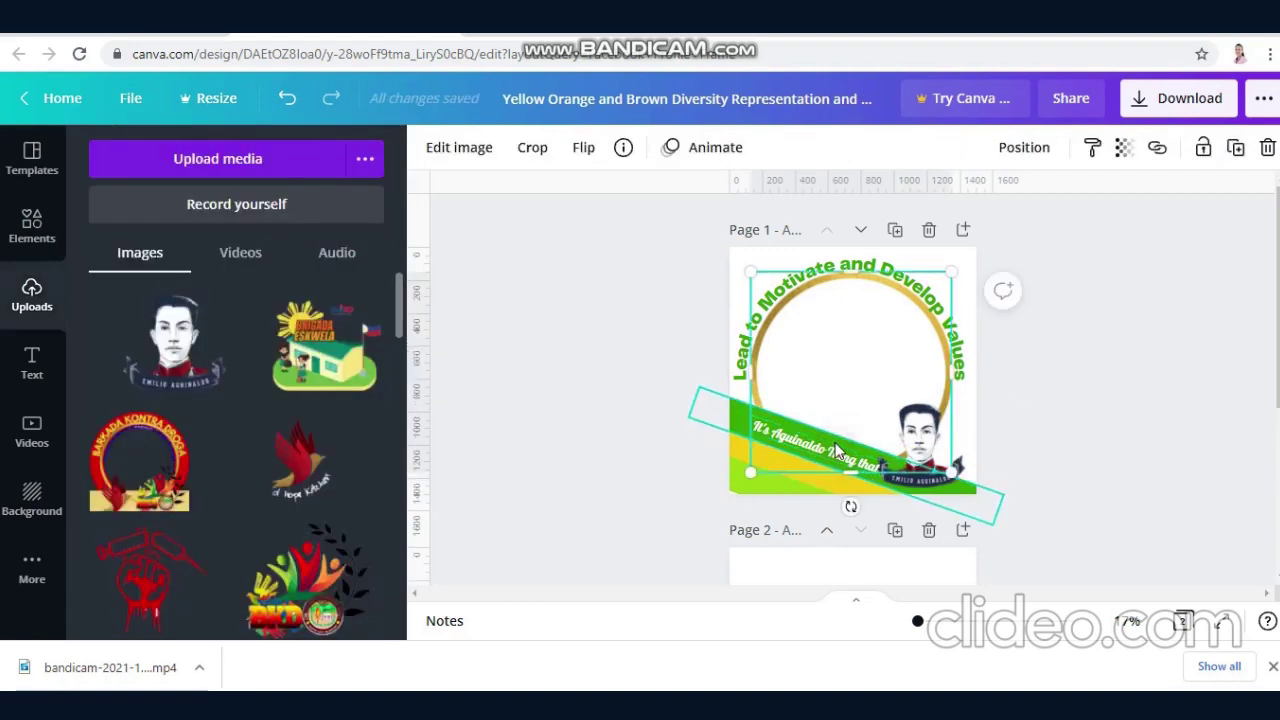
{"action": "left_click", "coordinate": [770, 437]}
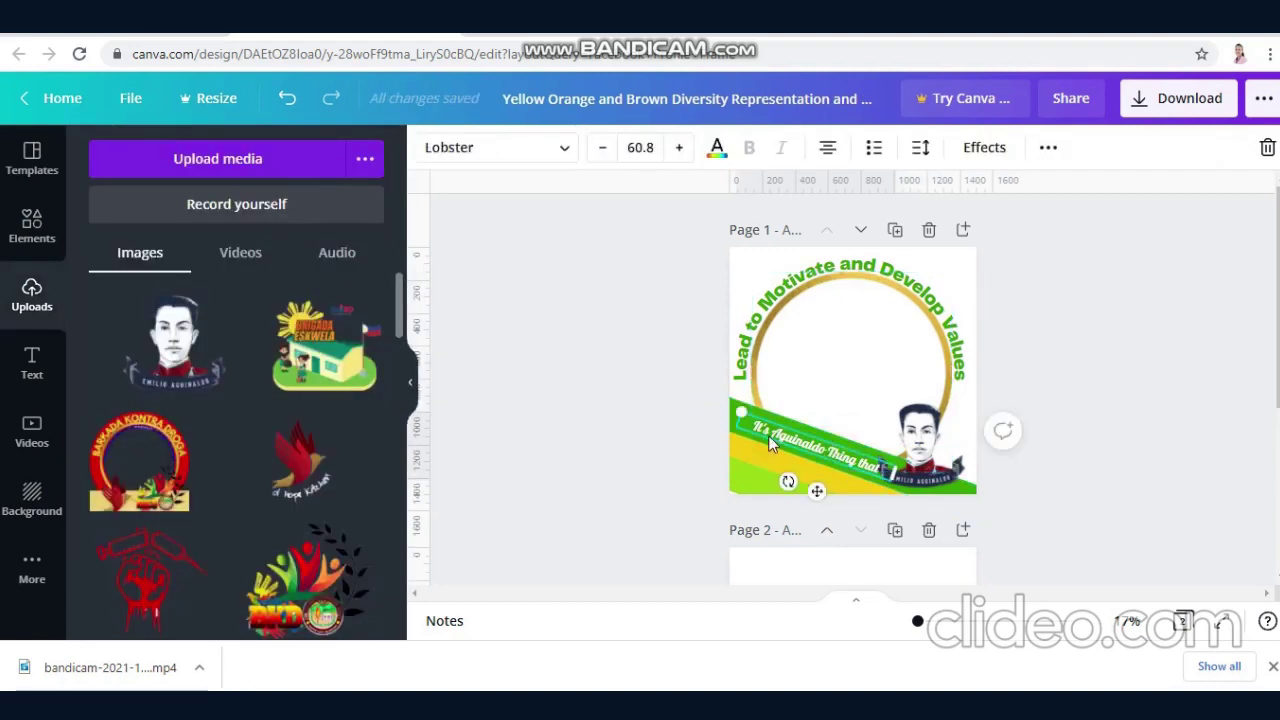
{"action": "left_click_drag", "start_coordinate": [768, 435], "coordinate": [764, 462]}
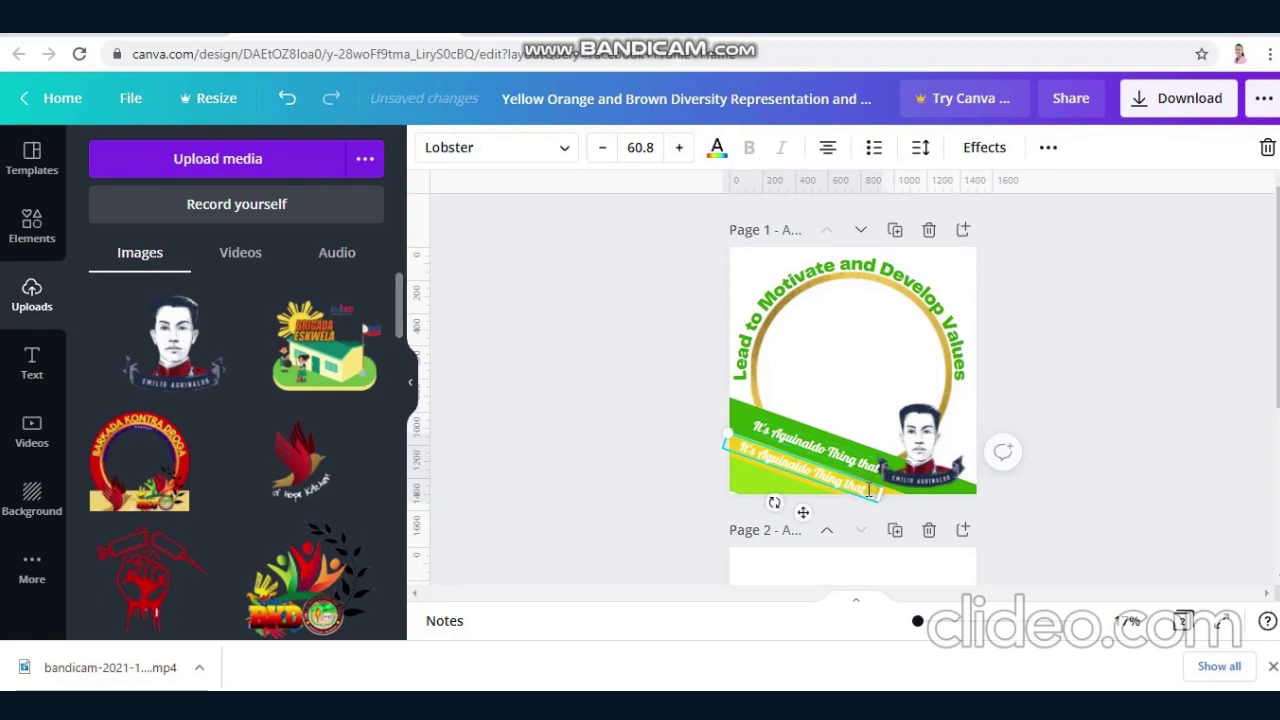
{"action": "double_click", "coordinate": [752, 458]}
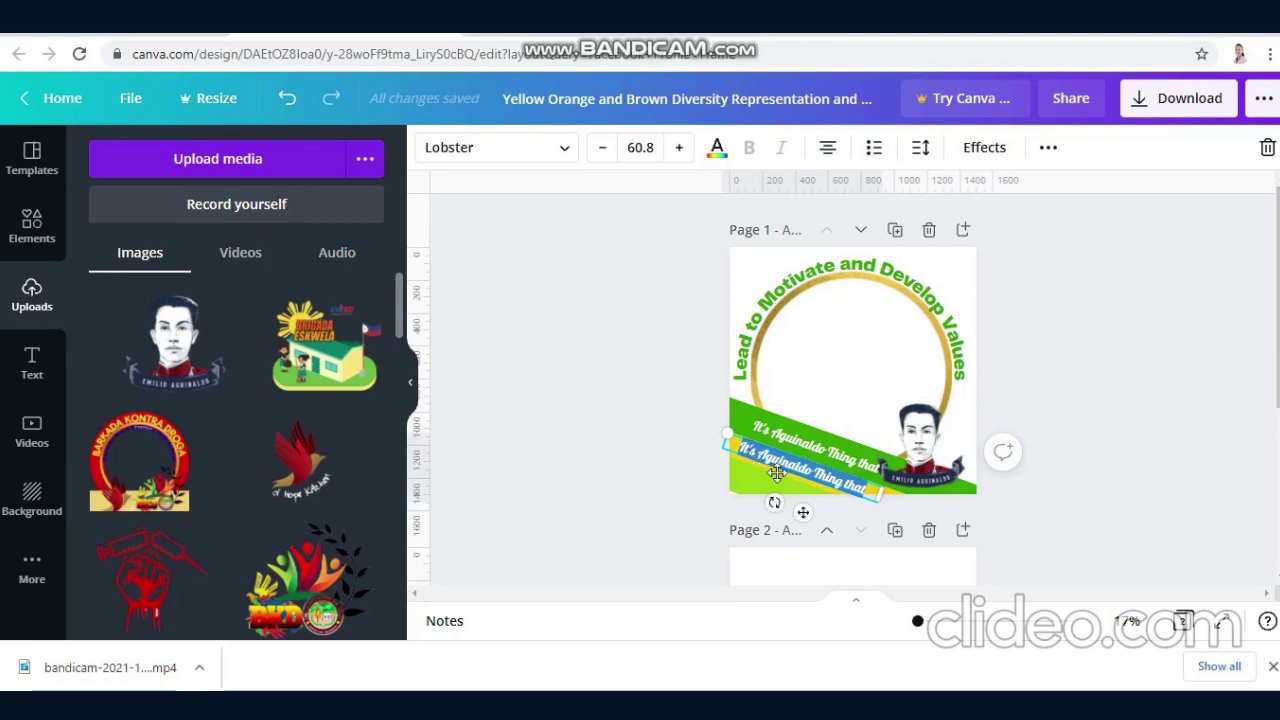
{"action": "type", "text": "Wouldn't"}
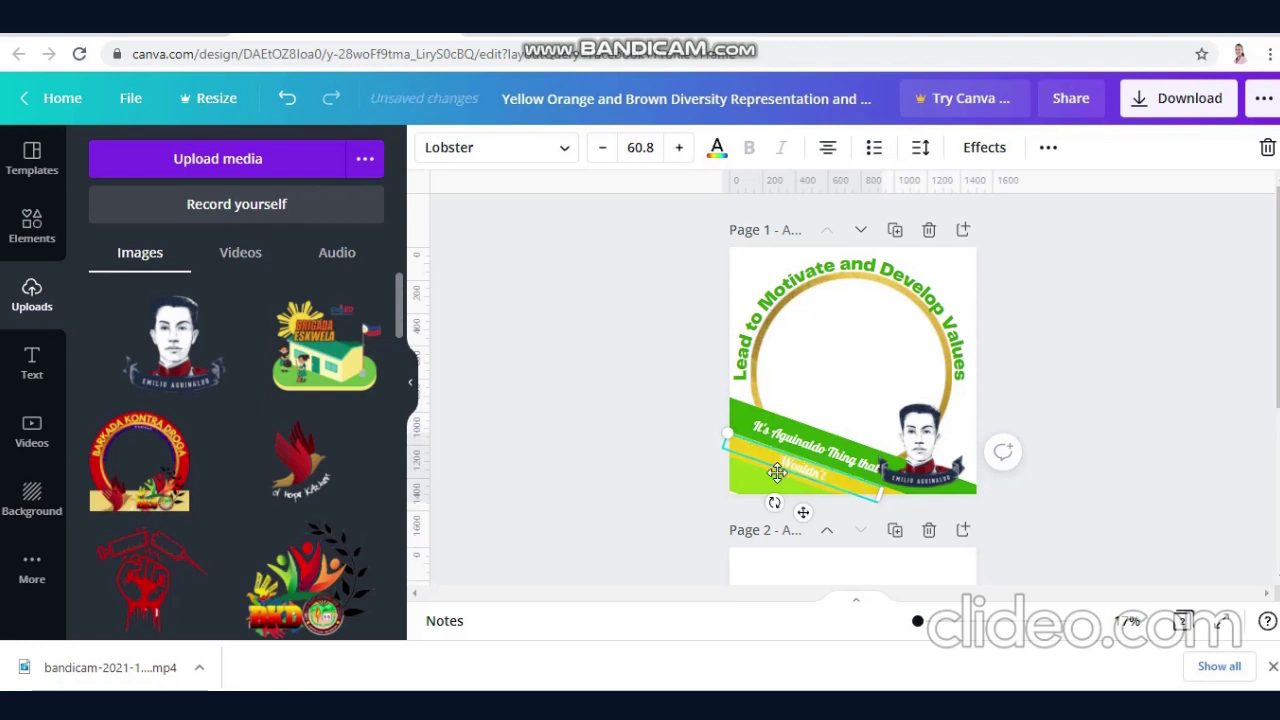
{"action": "type", "text": " Understand"}
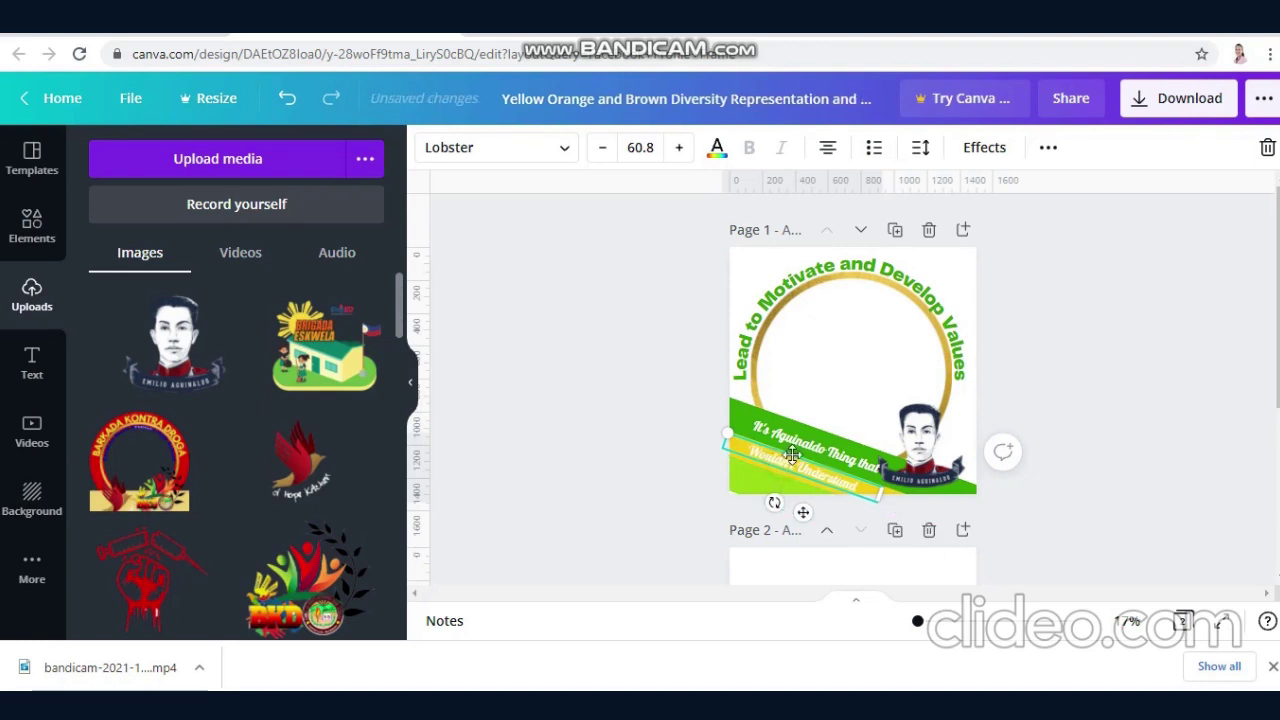
Recolour the "Wouldn't Understand" text to the dark green document colour
{"action": "left_click", "coordinate": [765, 455]}
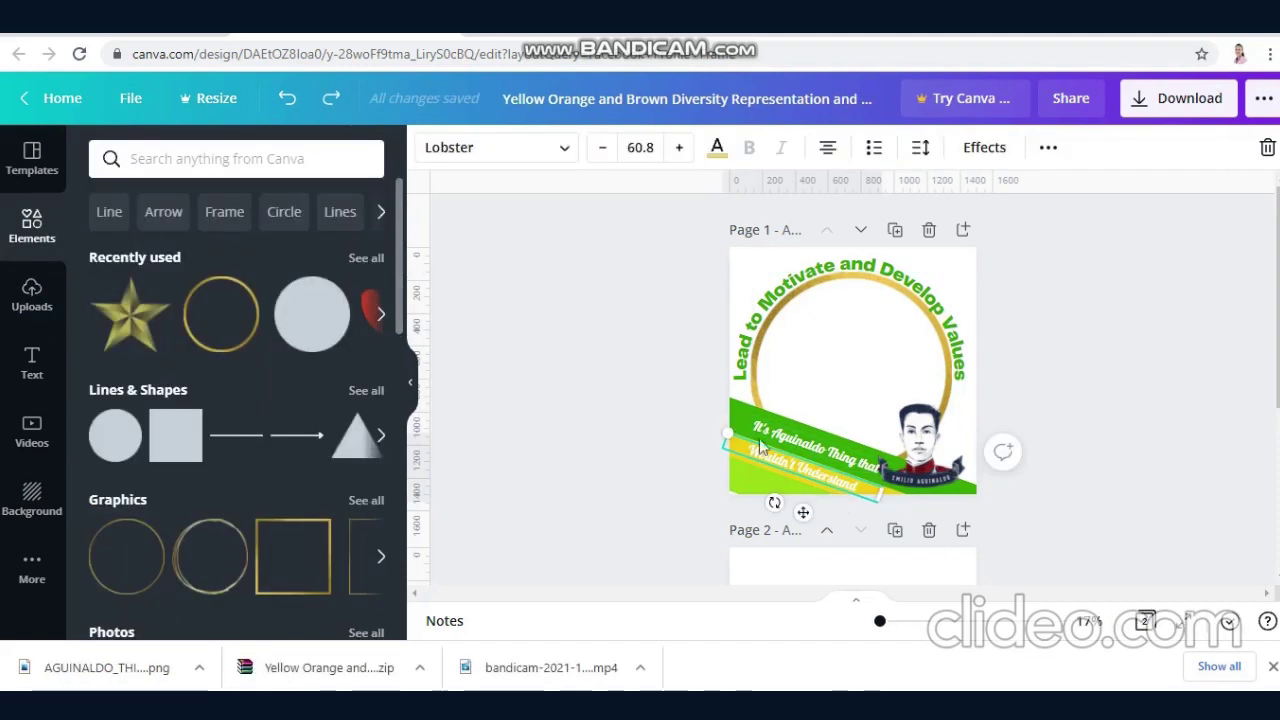
{"action": "left_click", "coordinate": [563, 152]}
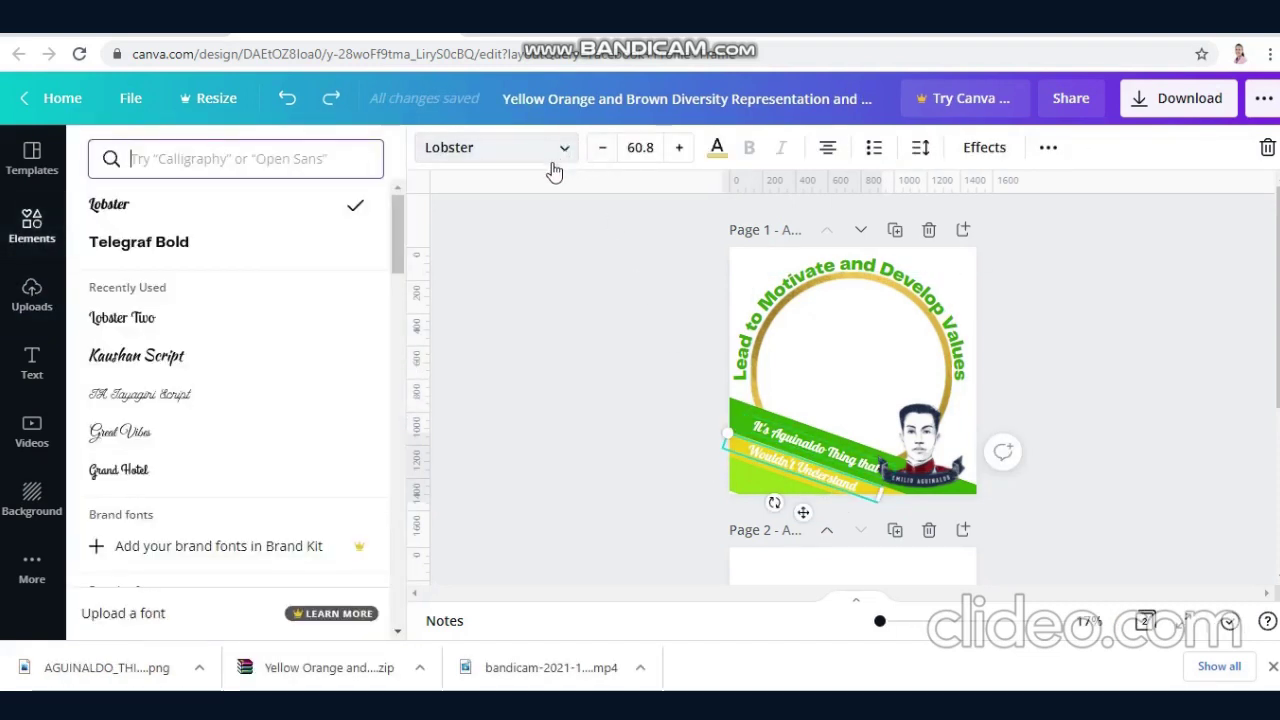
{"action": "left_click", "coordinate": [716, 149]}
{"action": "left_click", "coordinate": [163, 250]}
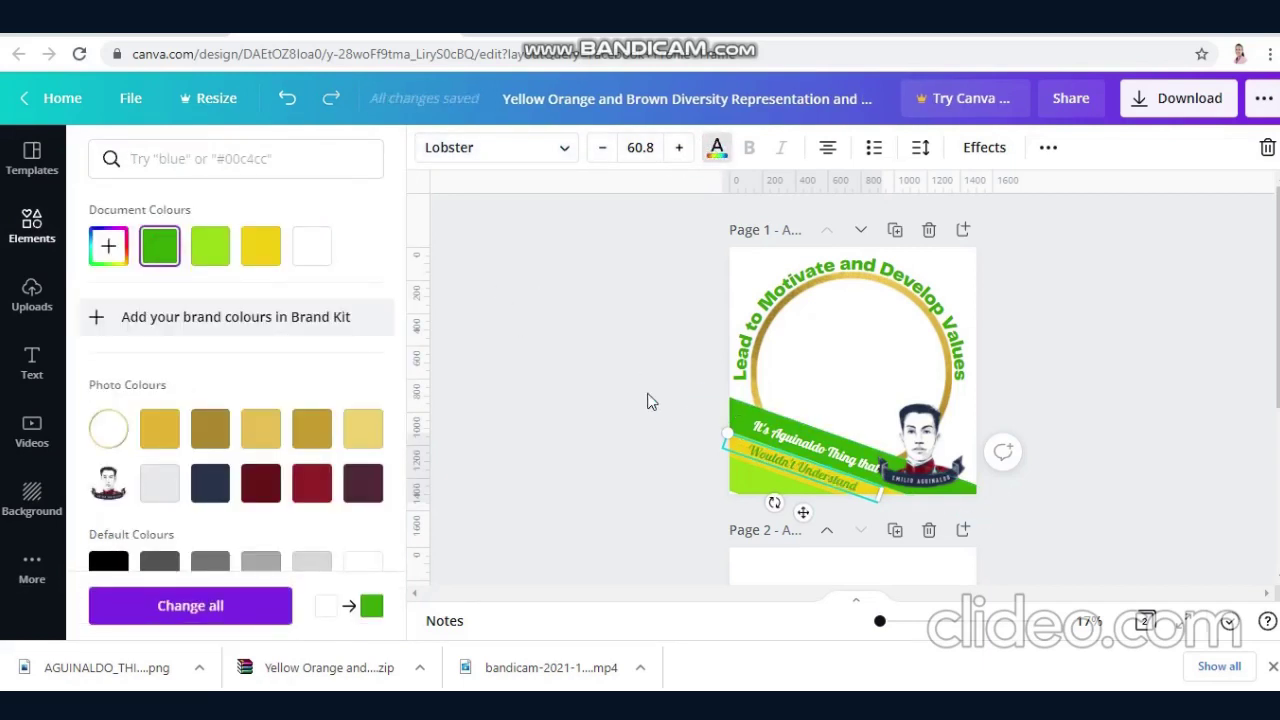
Add the recently used gold star element, shrink it and place it over the left end of the diagonal bands
{"action": "left_click", "coordinate": [42, 232]}
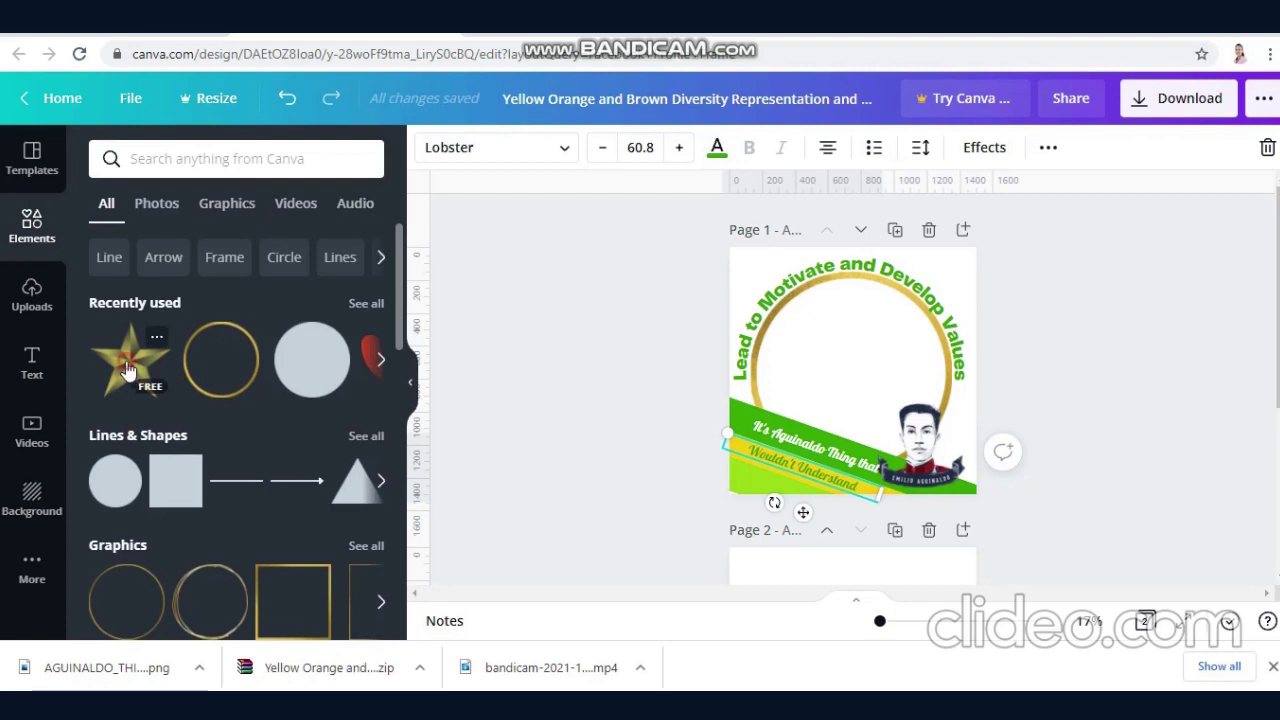
{"action": "left_click", "coordinate": [127, 370]}
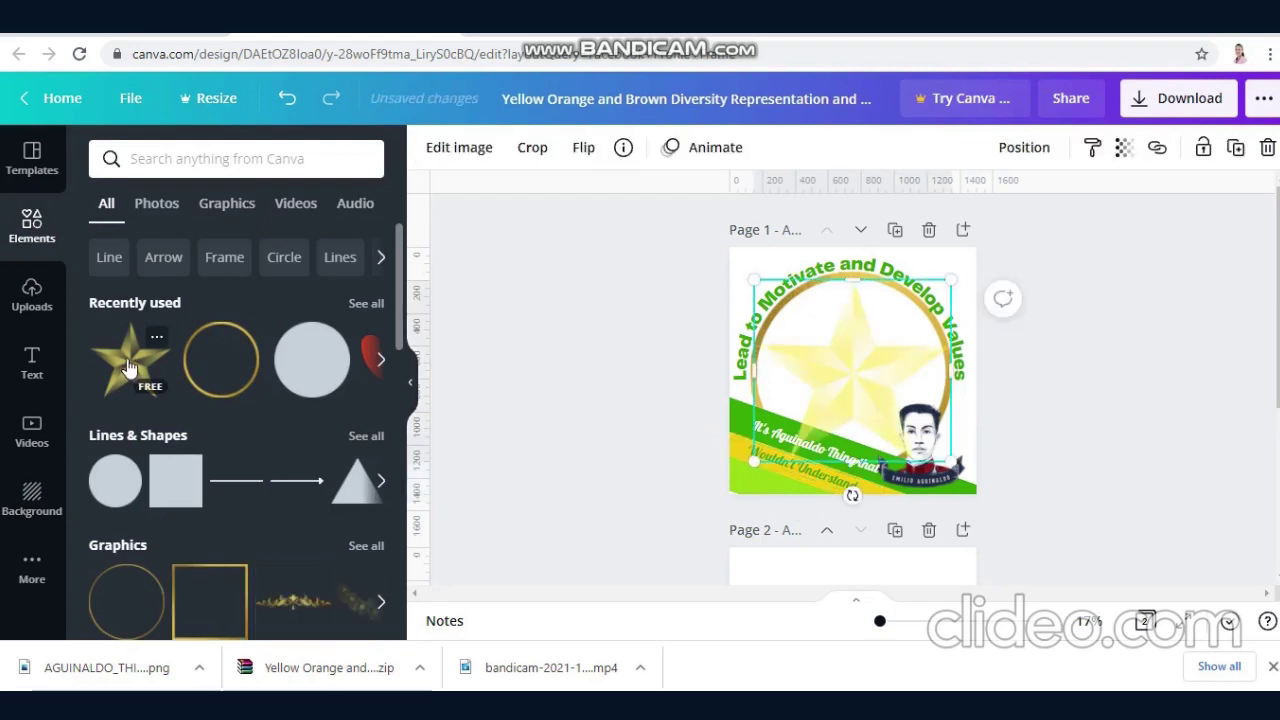
{"action": "left_click_drag", "start_coordinate": [948, 280], "coordinate": [780, 414]}
{"action": "left_click_drag", "start_coordinate": [760, 452], "coordinate": [758, 448]}
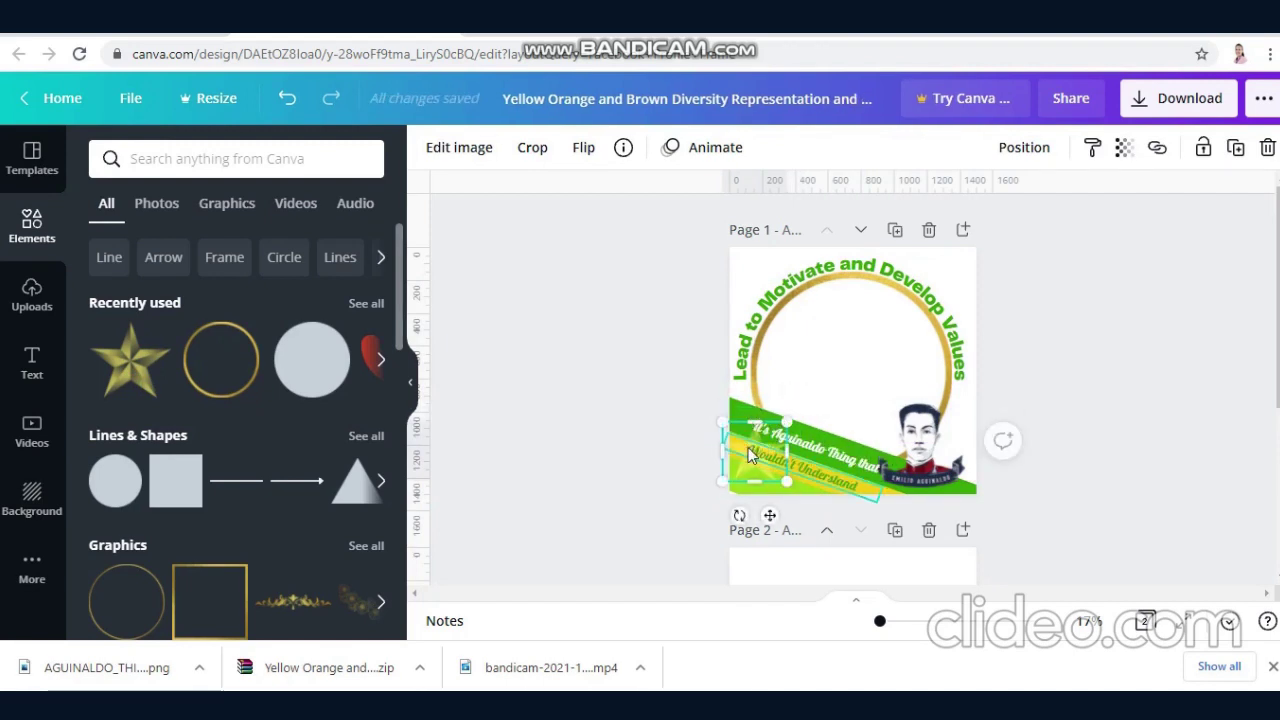
{"action": "left_click_drag", "start_coordinate": [750, 470], "coordinate": [755, 450]}
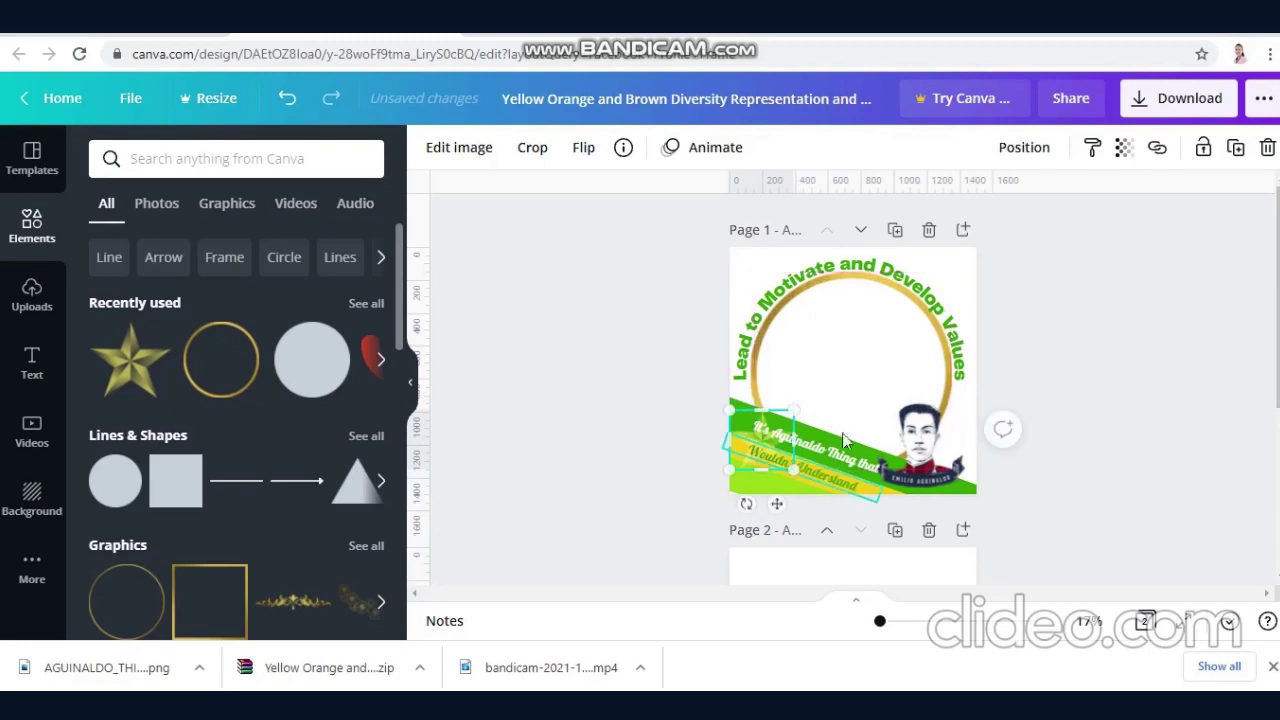
{"action": "left_click", "coordinate": [1093, 370]}
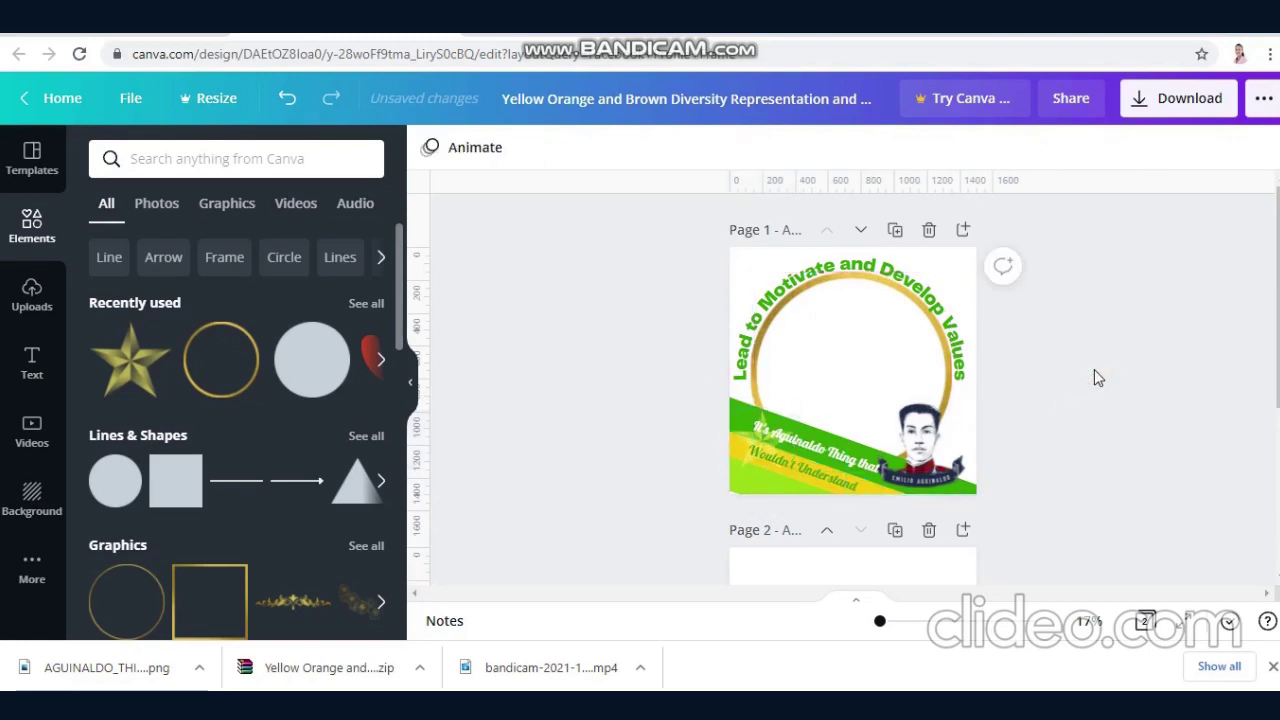
Recolour the "It's Aguinaldo Thing that" text to the light gold photo colour taken from the ring
{"action": "left_click", "coordinate": [817, 451]}
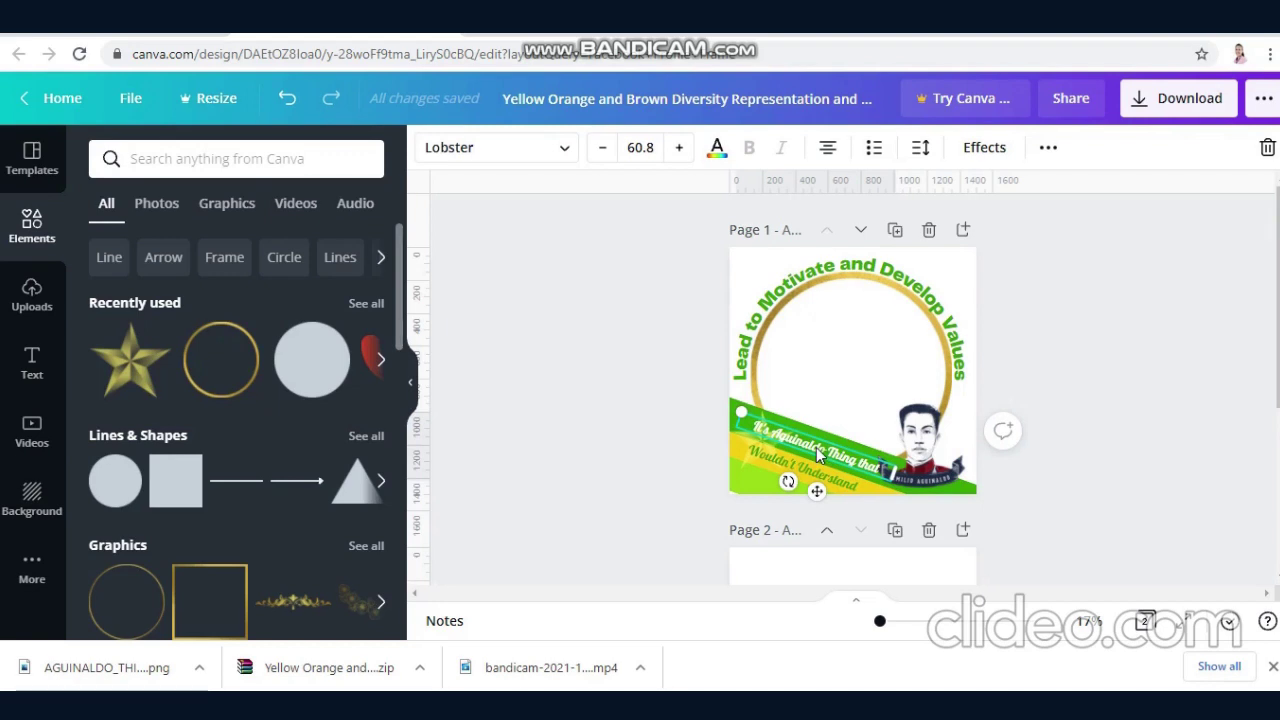
{"action": "left_click", "coordinate": [716, 149]}
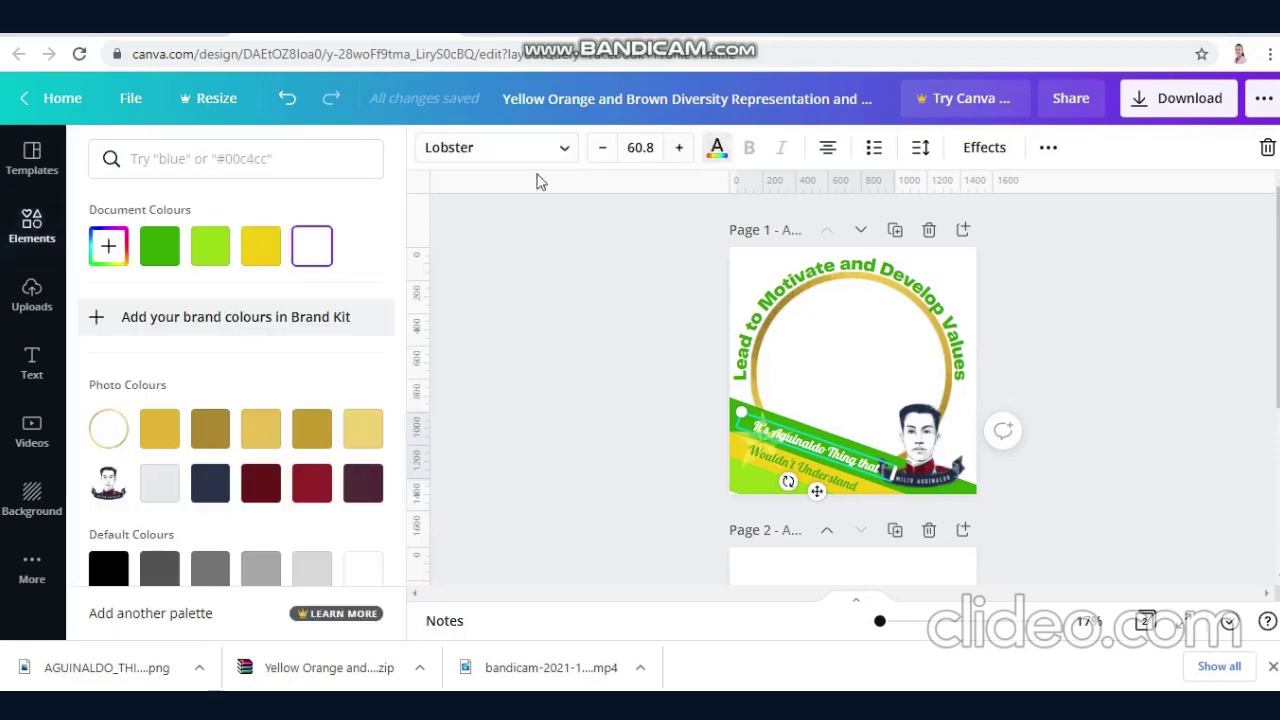
{"action": "left_click", "coordinate": [363, 431]}
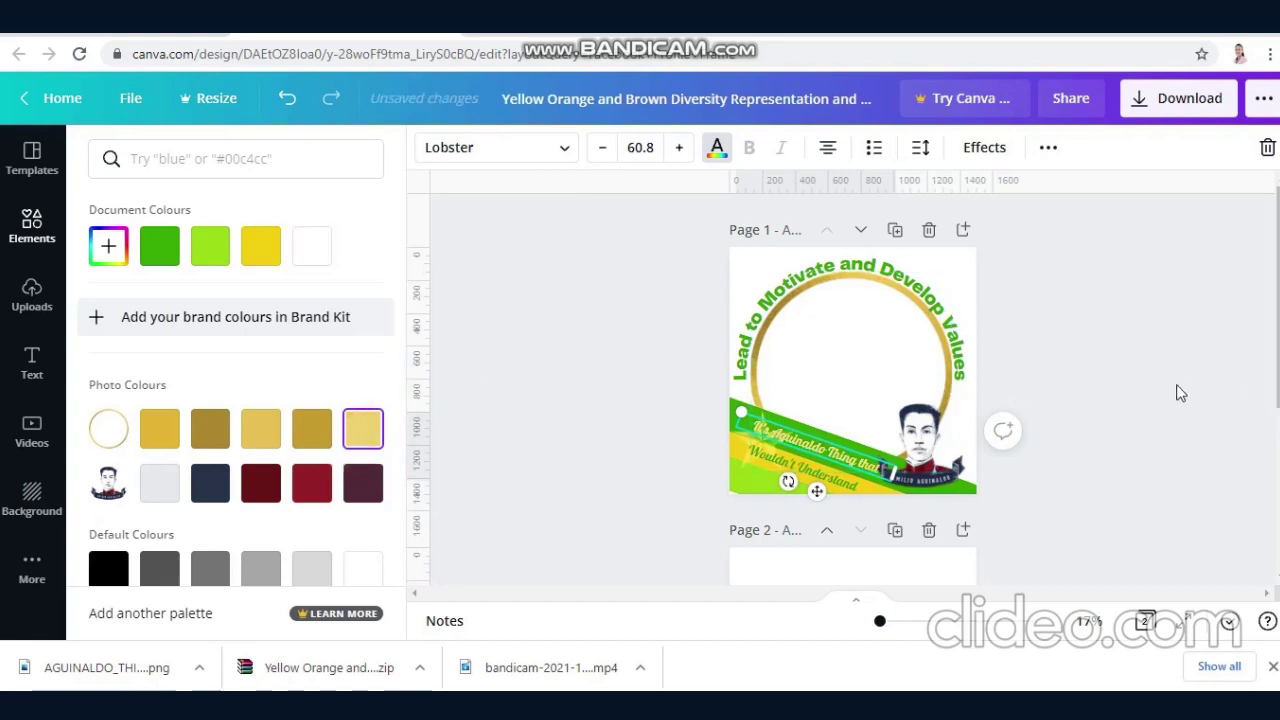
{"action": "key", "text": "Escape"}
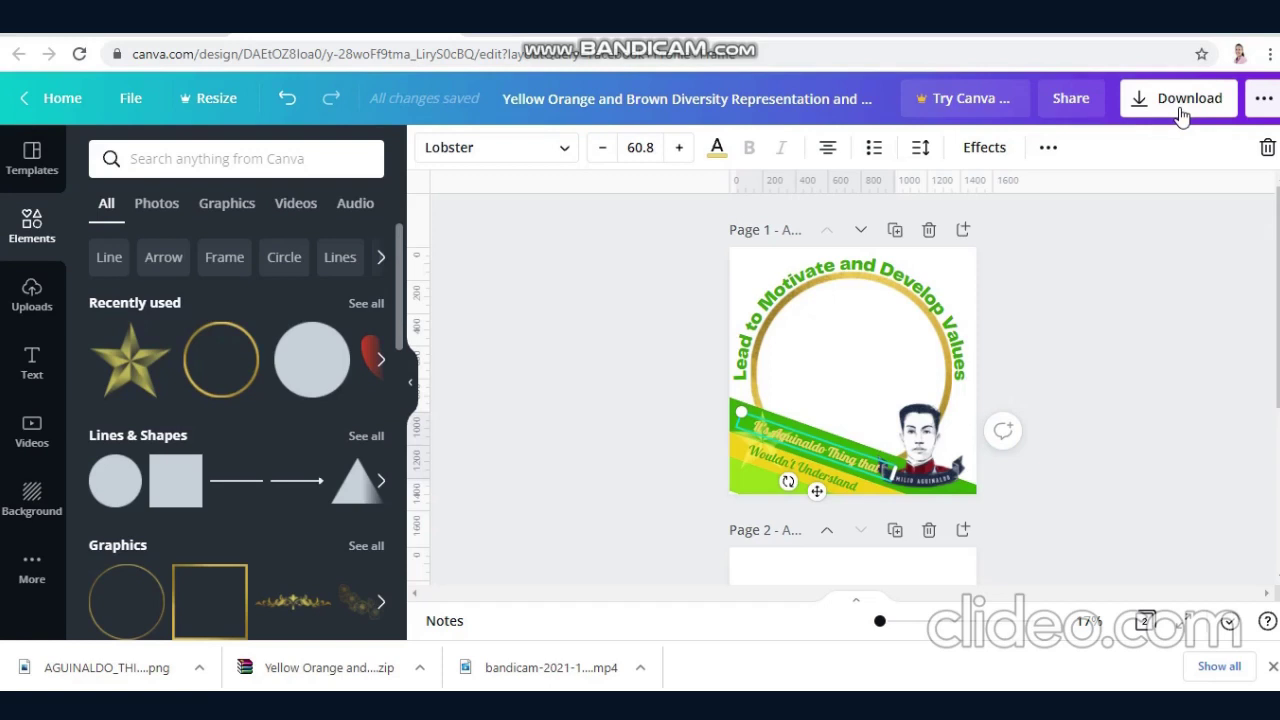
Download all pages of the design as PNG
{"action": "left_click", "coordinate": [1181, 116]}
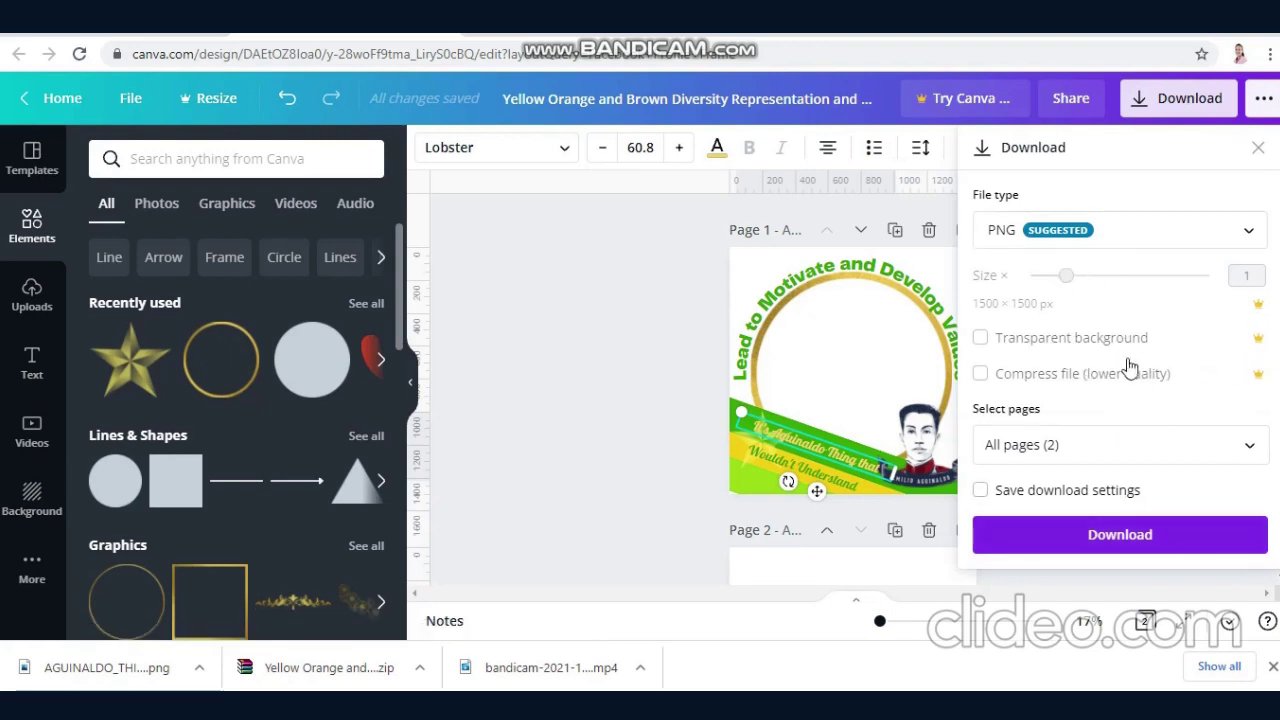
{"action": "left_click", "coordinate": [1157, 543]}
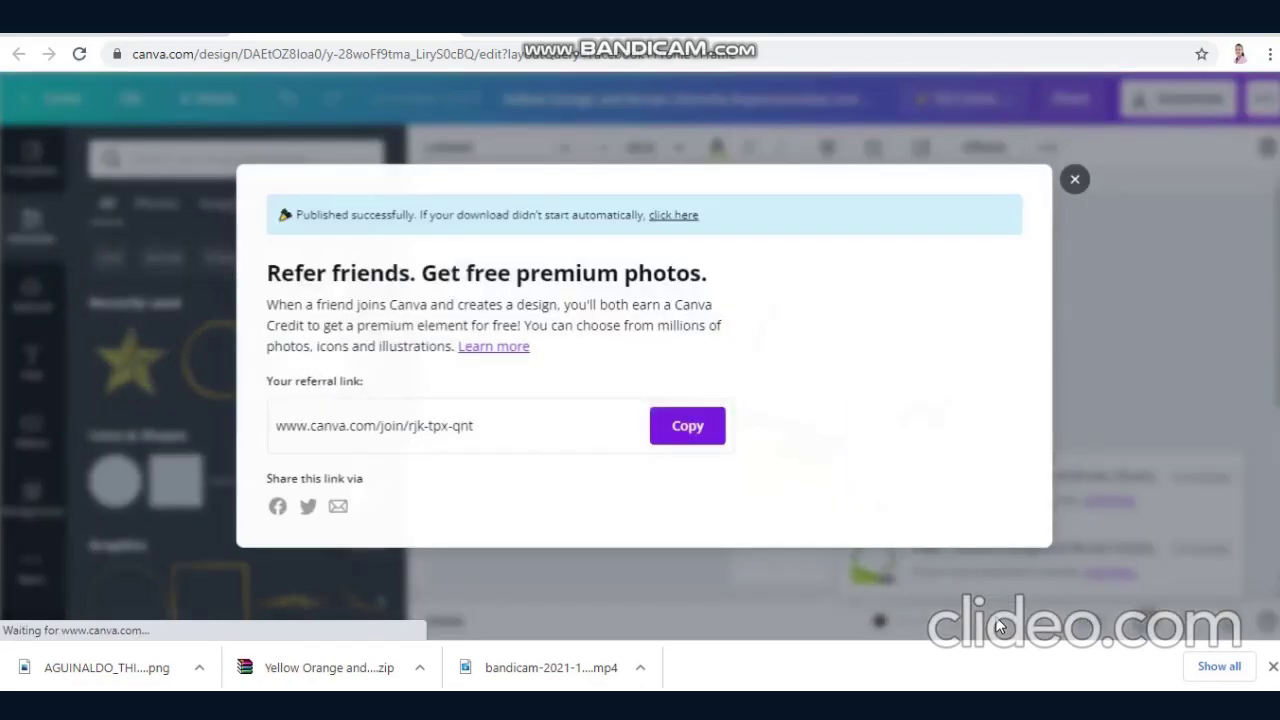
Dismiss the referral pop-up, switch to File Explorer and show the Downloads folder
{"action": "left_click", "coordinate": [1076, 180]}
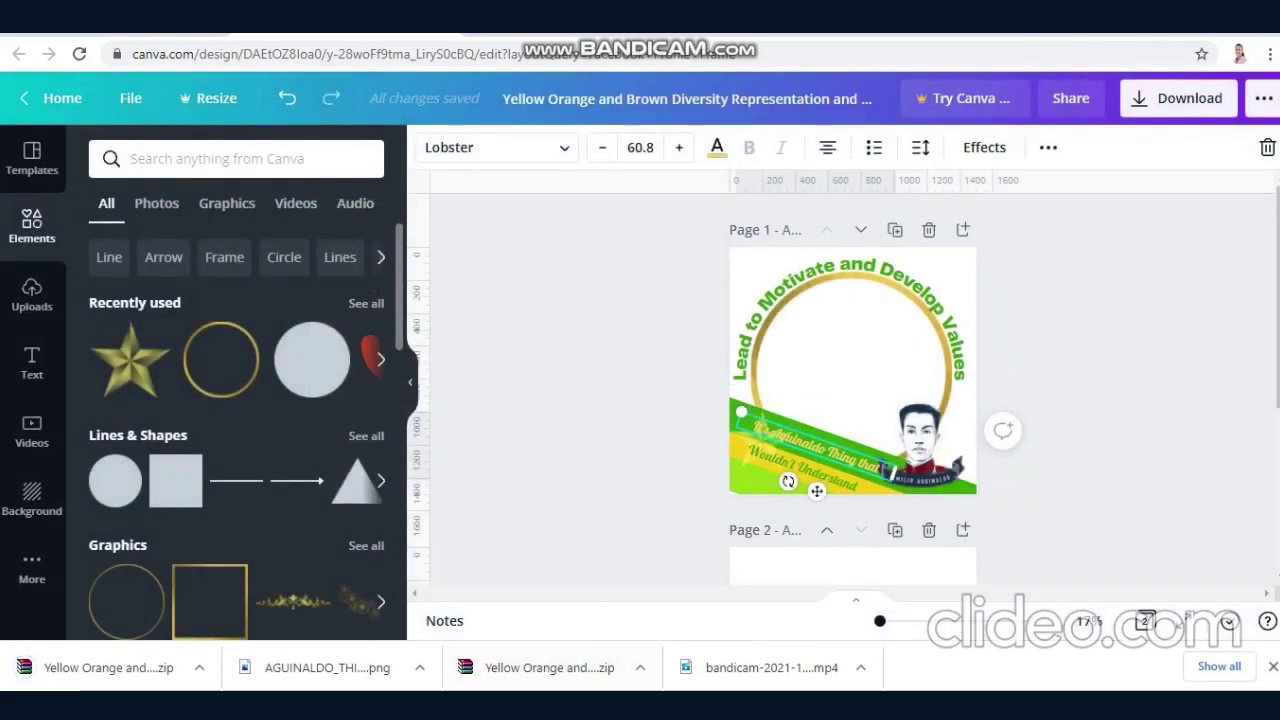
{"action": "left_click", "coordinate": [437, 648]}
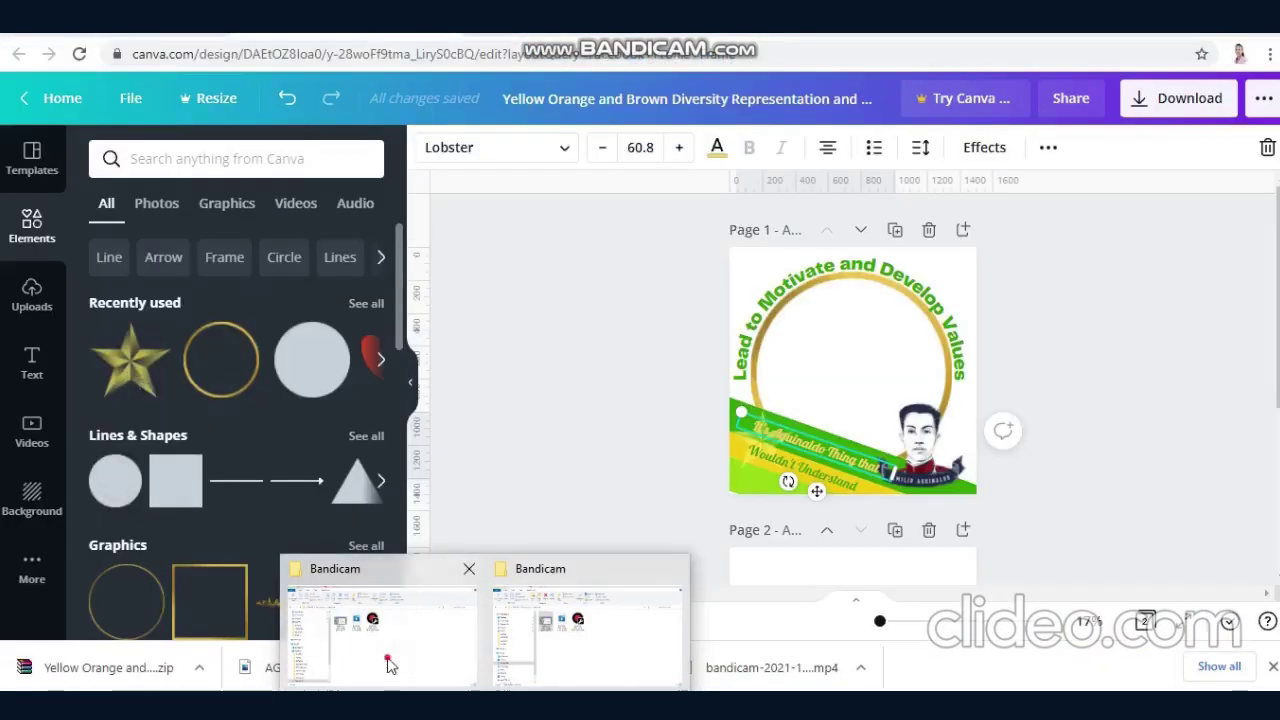
{"action": "left_click", "coordinate": [380, 620]}
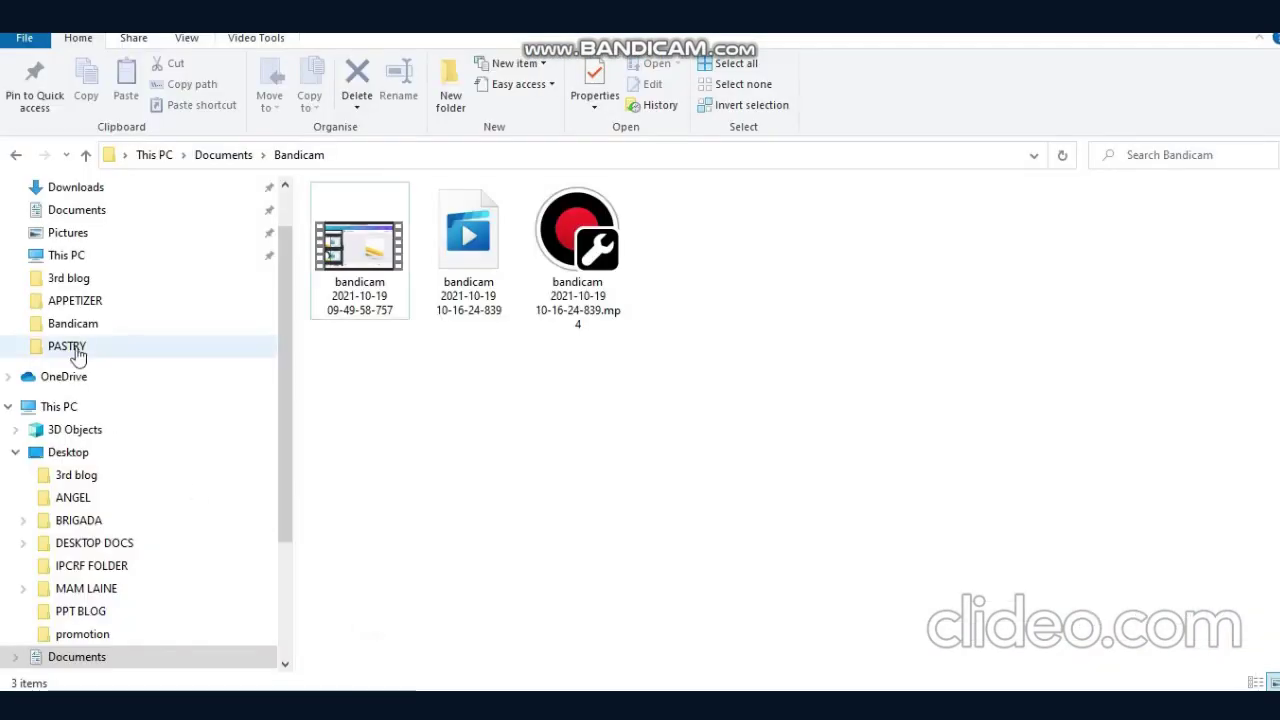
{"action": "left_click", "coordinate": [90, 189]}
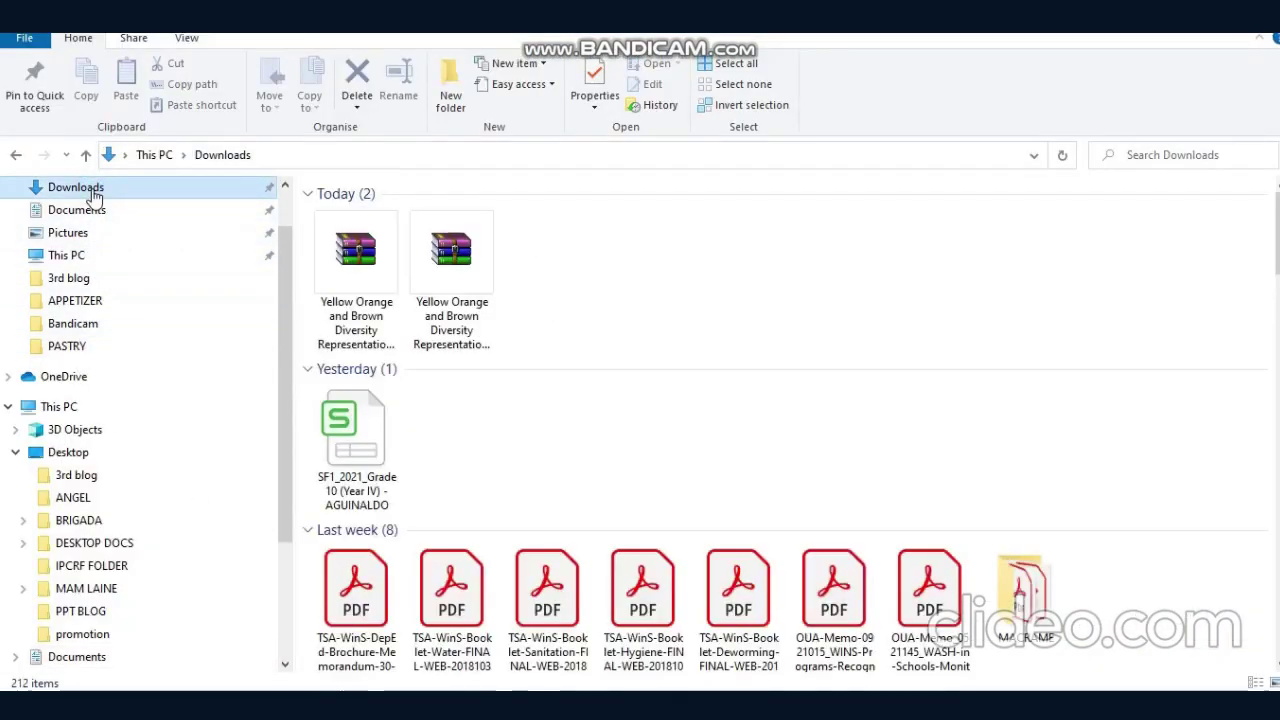
Open the first of today's "Yellow Orange and Brown Diversity Representation" zip archives in WinRAR and select 1.png
{"action": "left_click", "coordinate": [353, 326]}
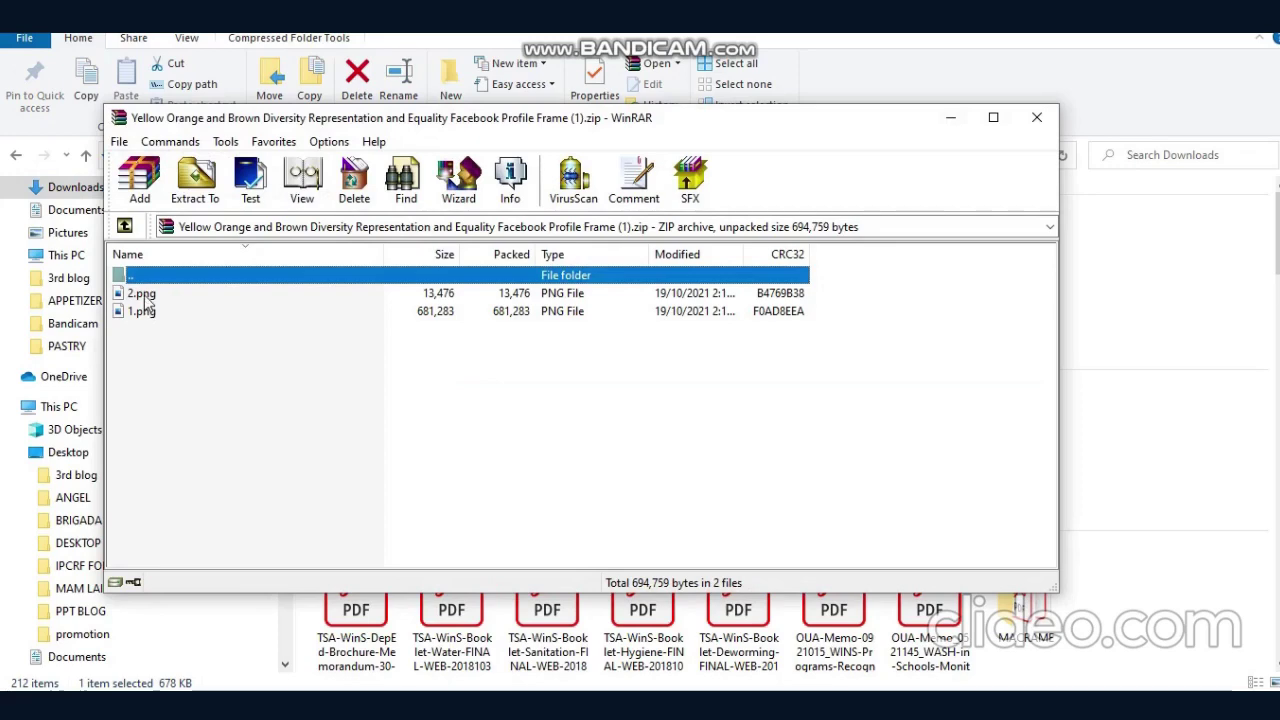
{"action": "left_click", "coordinate": [142, 312]}
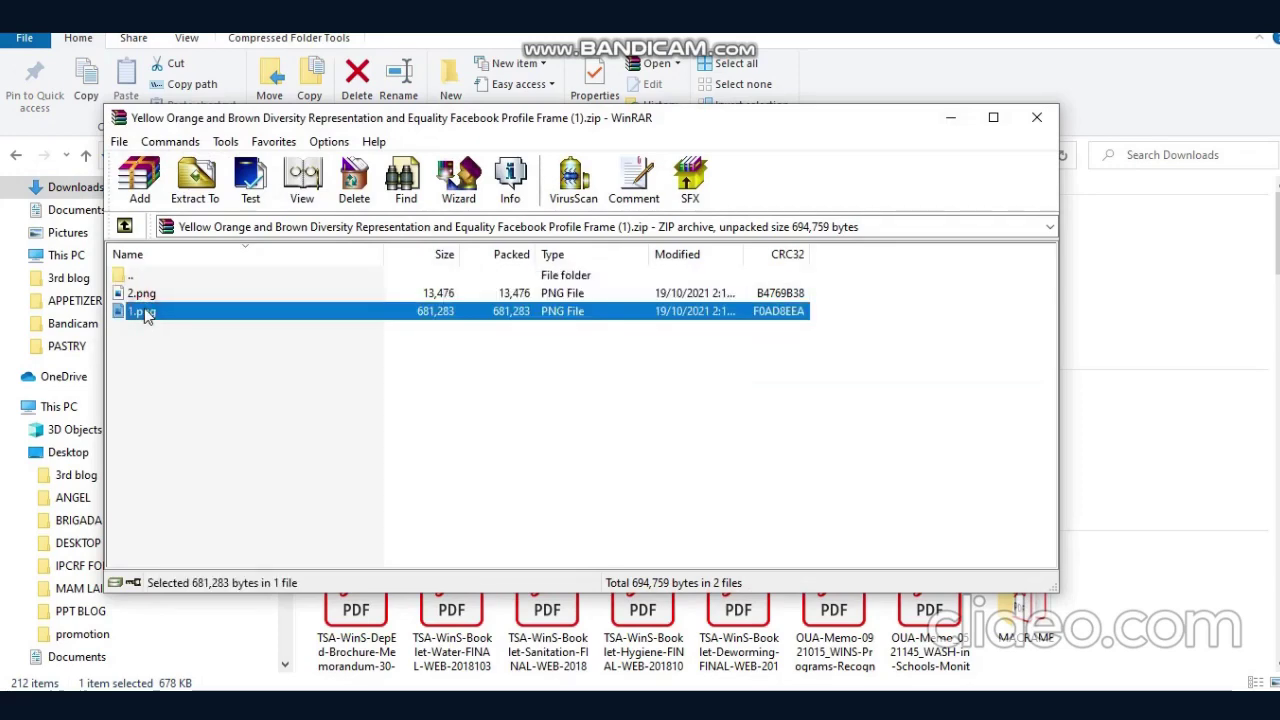